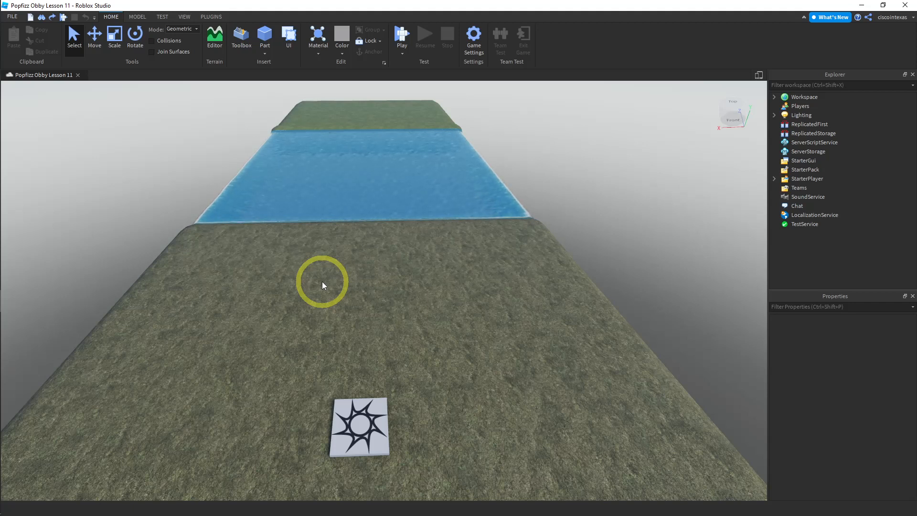
# Step: Set up the terrain Paint tool with the Pavement material and a spherical brush of base size 1
pyautogui.click(213, 56)
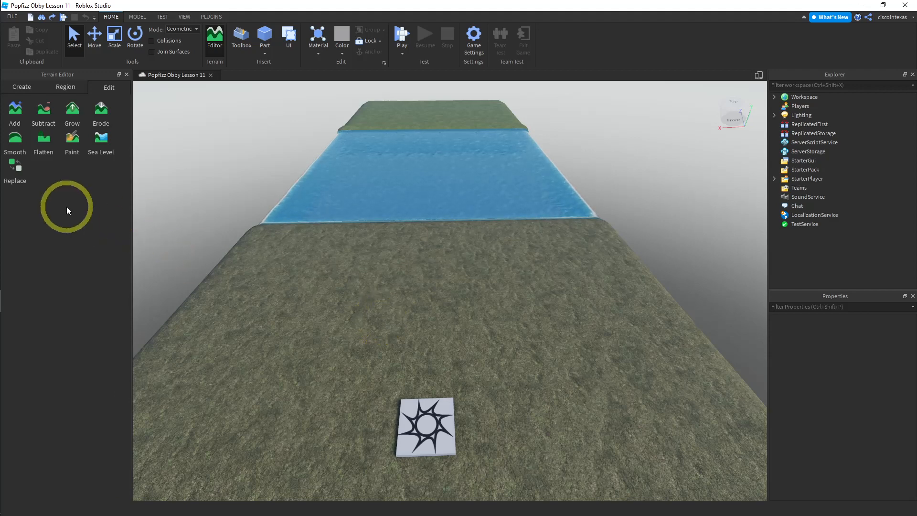
pyautogui.click(73, 142)
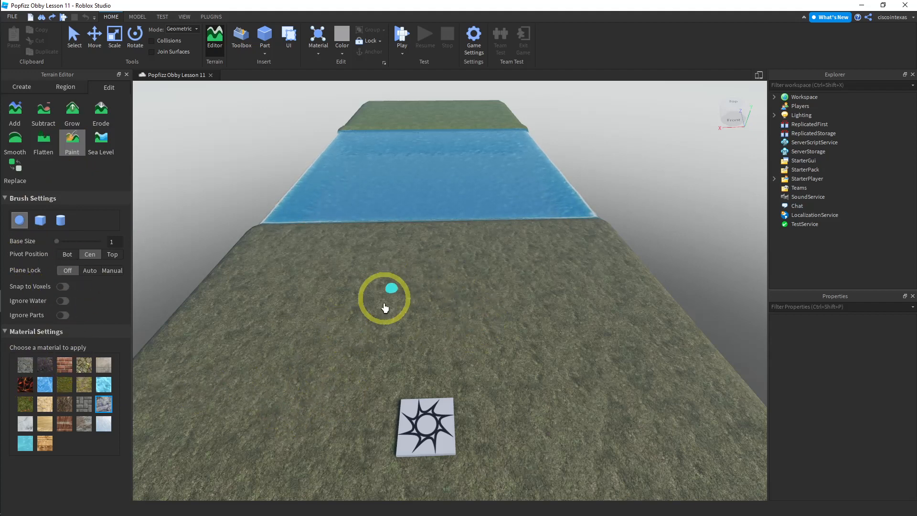
pyautogui.scroll(2, 505, 447)
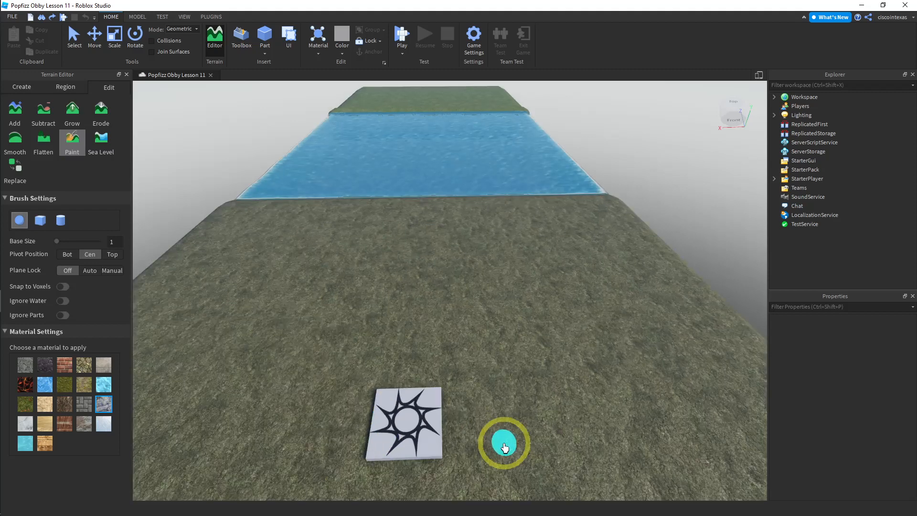
pyautogui.press('a')
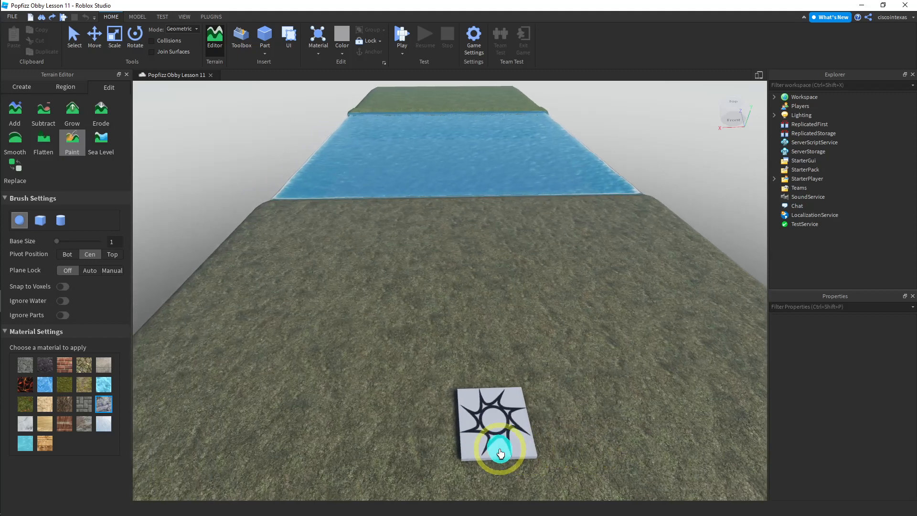
pyautogui.moveTo(454, 458); pyautogui.dragTo(470, 471, button='right')
pyautogui.press('w')
pyautogui.press('s')
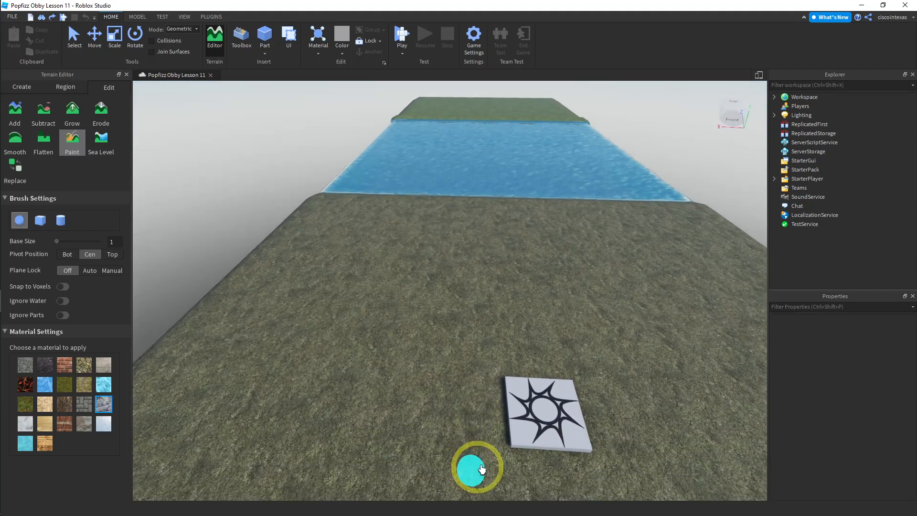
pyautogui.moveTo(527, 438); pyautogui.dragTo(527, 439, button='right')
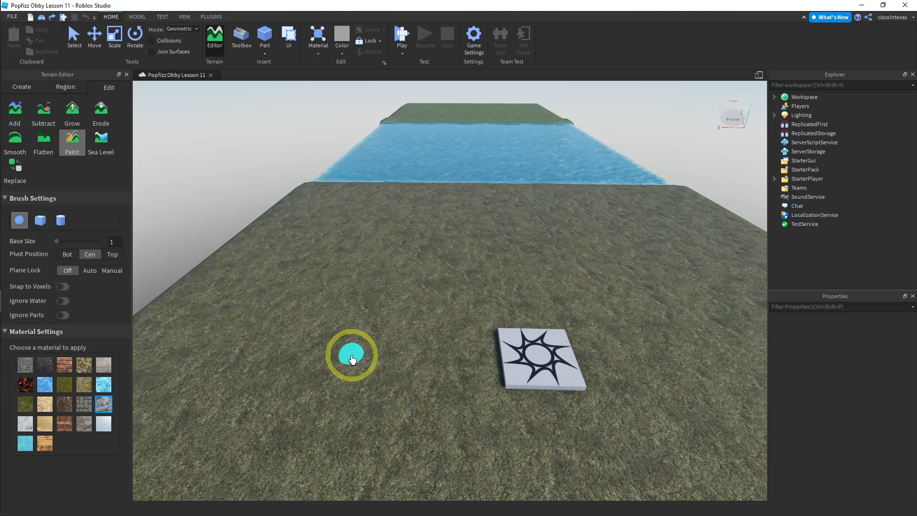
pyautogui.click(84, 406)
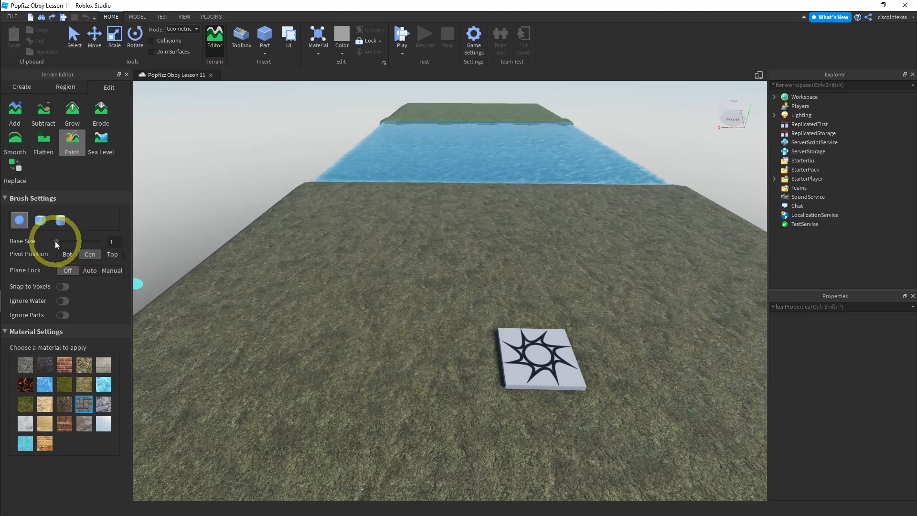
pyautogui.moveTo(55, 240); pyautogui.dragTo(66, 241)
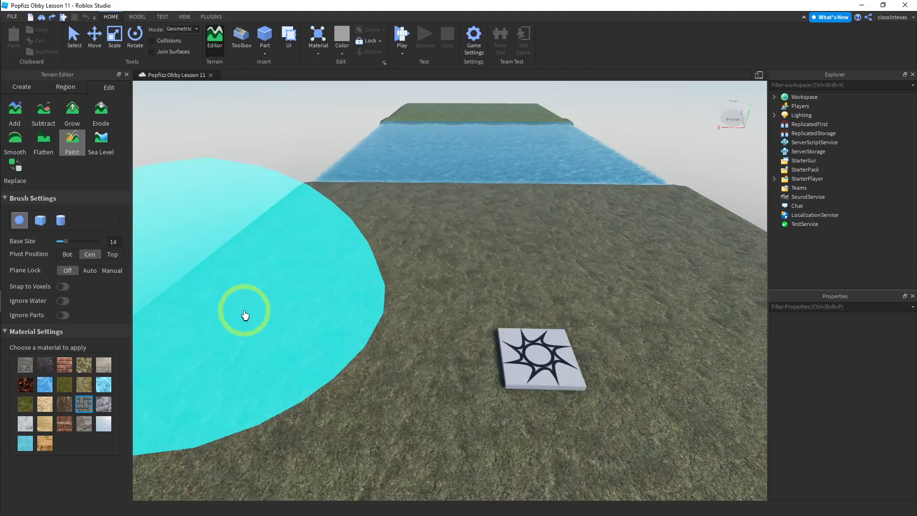
pyautogui.moveTo(66, 242); pyautogui.dragTo(56, 241)
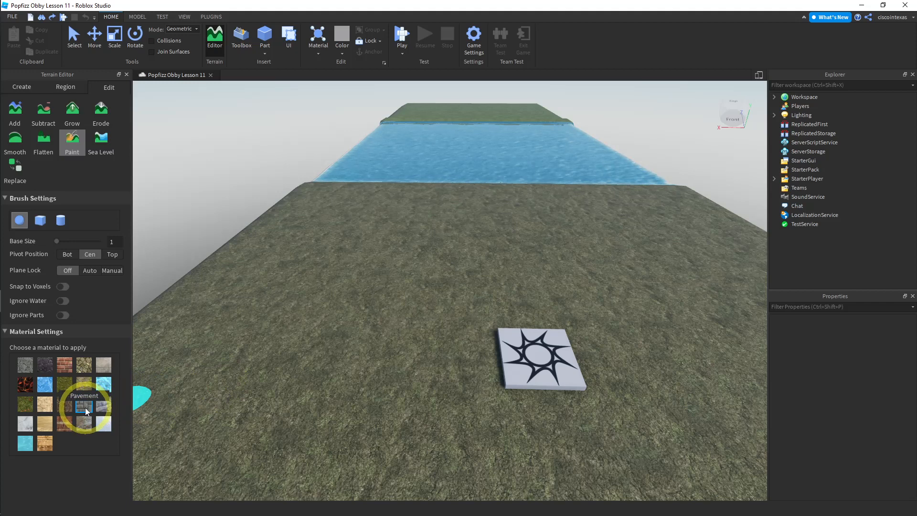
# Step: Paint a straight Pavement path across the ground, running sideways away from the spawn pad
pyautogui.click(443, 354)
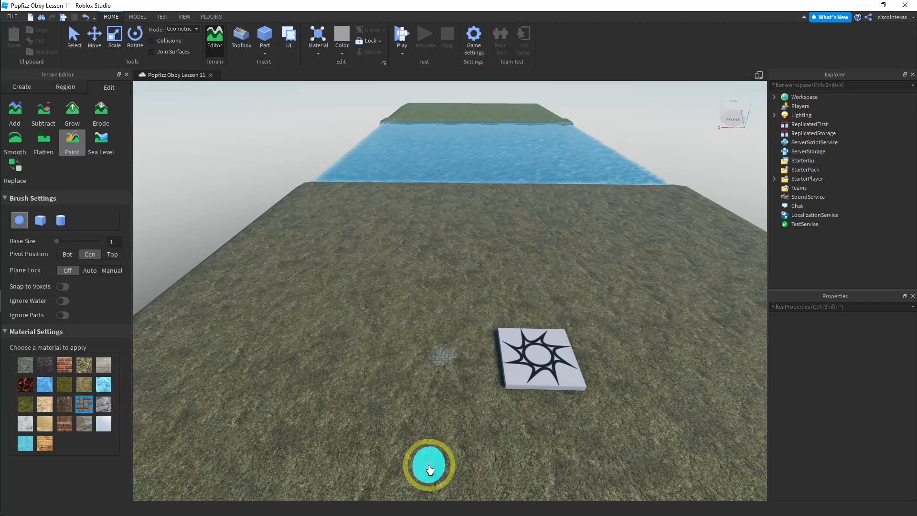
pyautogui.scroll(3, 436, 391)
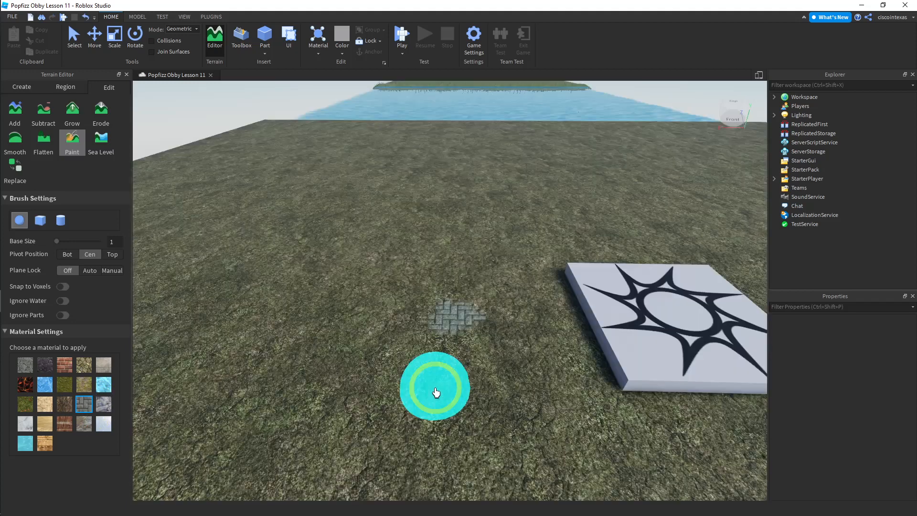
pyautogui.click(453, 354)
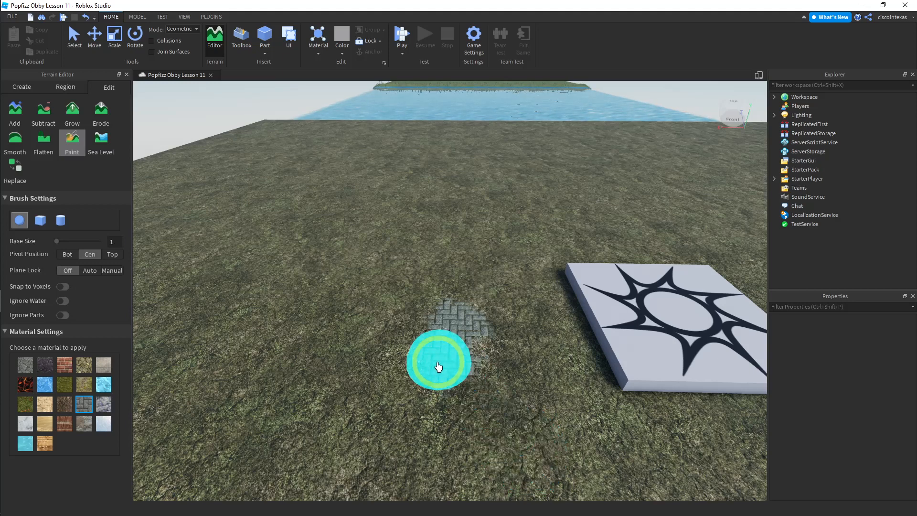
pyautogui.moveTo(436, 352)
pyautogui.mouseDown()
pyautogui.moveTo(409, 358)
pyautogui.moveTo(401, 311)
pyautogui.moveTo(503, 323)
pyautogui.moveTo(388, 307)
pyautogui.moveTo(264, 317)
pyautogui.moveTo(254, 347)
pyautogui.moveTo(231, 321)
pyautogui.moveTo(195, 307)
pyautogui.moveTo(294, 334)
pyautogui.mouseUp()
pyautogui.press('a')
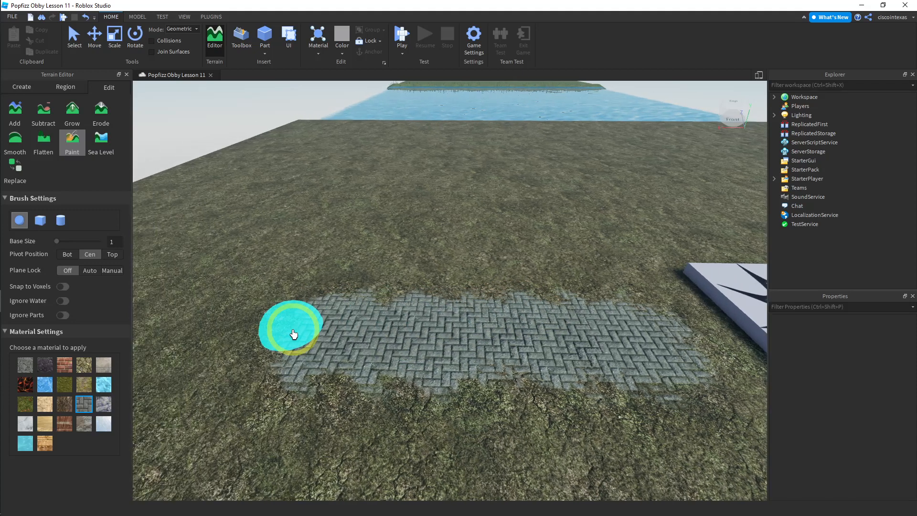
pyautogui.moveTo(483, 322)
pyautogui.mouseDown()
pyautogui.moveTo(468, 352)
pyautogui.moveTo(415, 344)
pyautogui.moveTo(373, 313)
pyautogui.moveTo(362, 336)
pyautogui.moveTo(303, 352)
pyautogui.moveTo(289, 311)
pyautogui.moveTo(243, 327)
pyautogui.moveTo(208, 328)
pyautogui.moveTo(207, 318)
pyautogui.mouseUp()
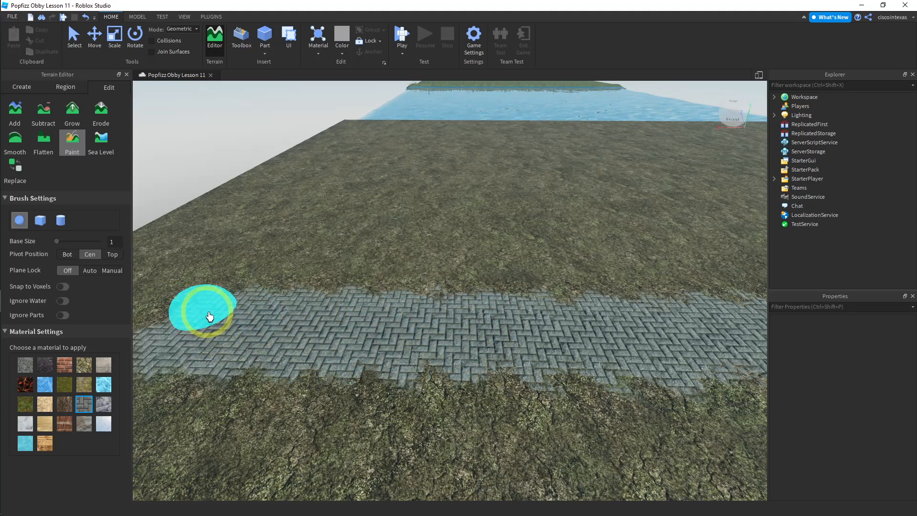
pyautogui.moveTo(470, 340); pyautogui.dragTo(470, 340, button='right')
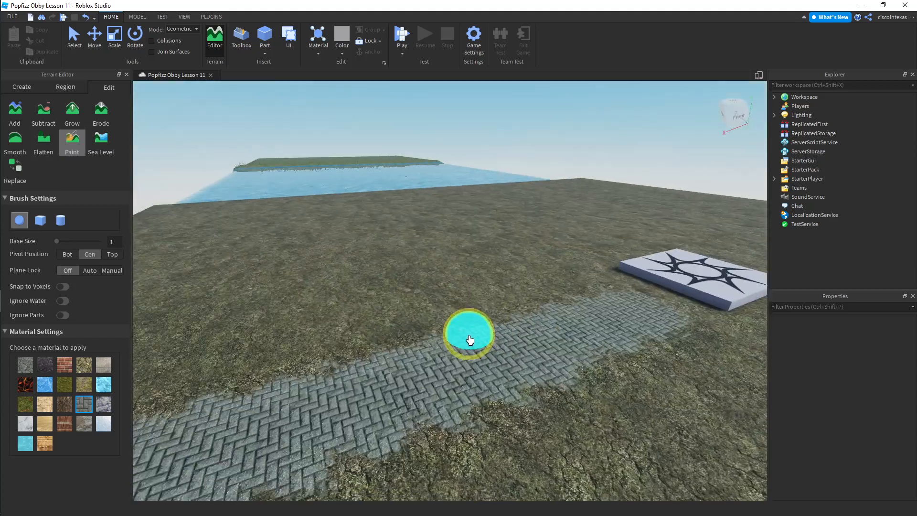
# Step: Start a playtest and walk the avatar from the spawn pad along the pavement path to its far end
pyautogui.click(403, 36)
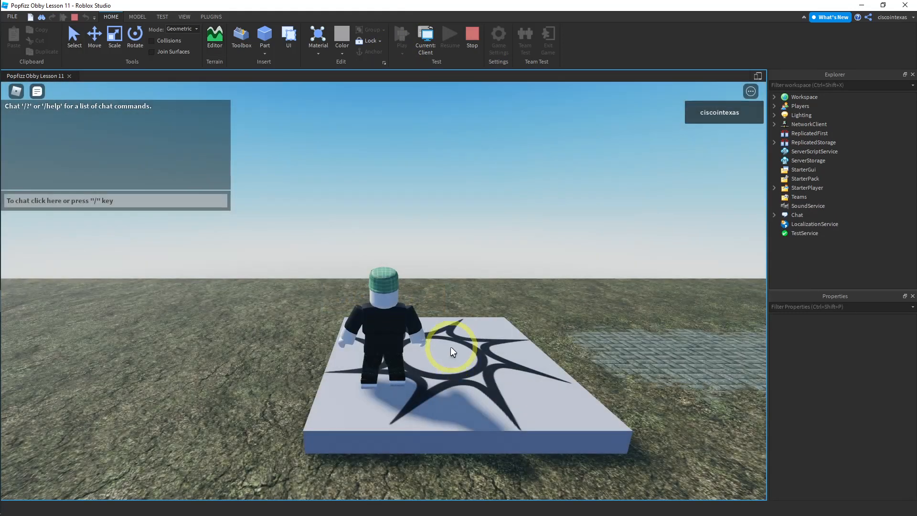
pyautogui.moveTo(463, 319); pyautogui.dragTo(463, 319, button='right')
pyautogui.press('w')
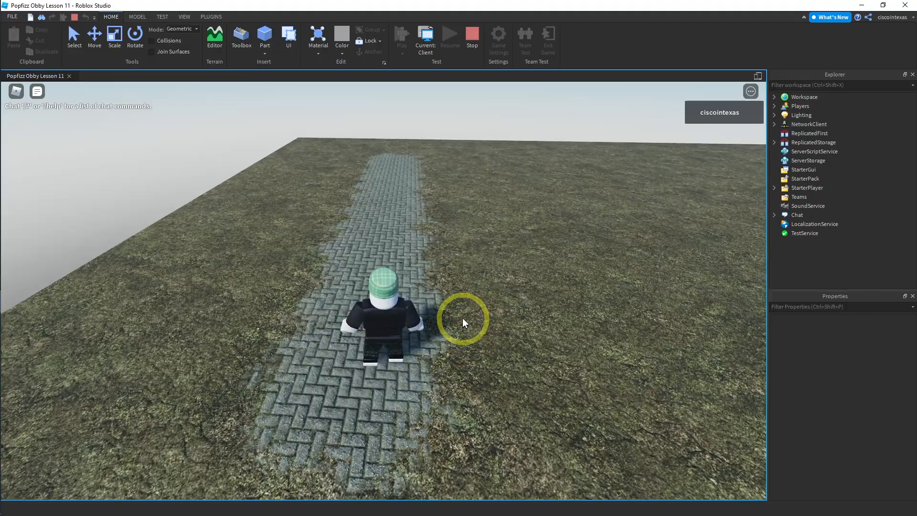
pyautogui.moveTo(462, 318); pyautogui.dragTo(463, 318, button='right')
pyautogui.press('w')
pyautogui.press('a')
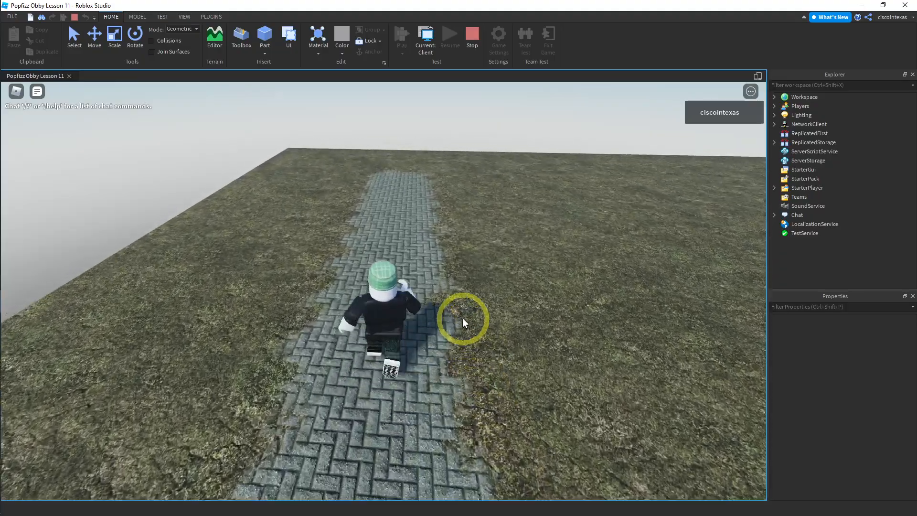
pyautogui.press('d')
pyautogui.press('a')
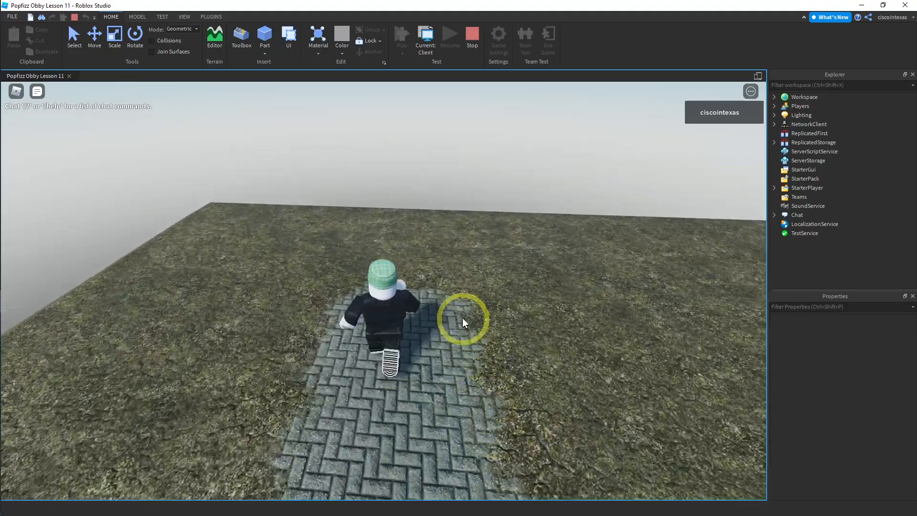
# Step: Walk the avatar back along the path onto the spawn pad and end the playtest
pyautogui.moveTo(462, 318); pyautogui.dragTo(462, 318, button='right')
pyautogui.press('w')
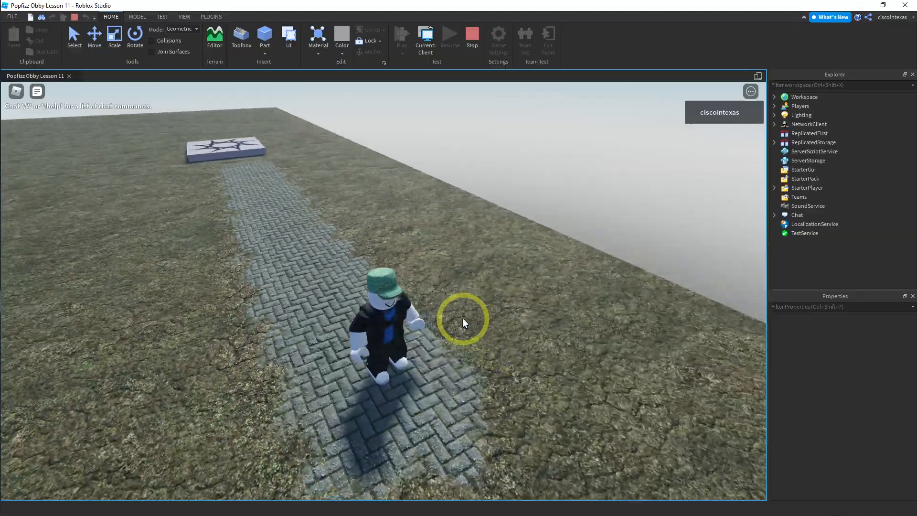
pyautogui.press('w')
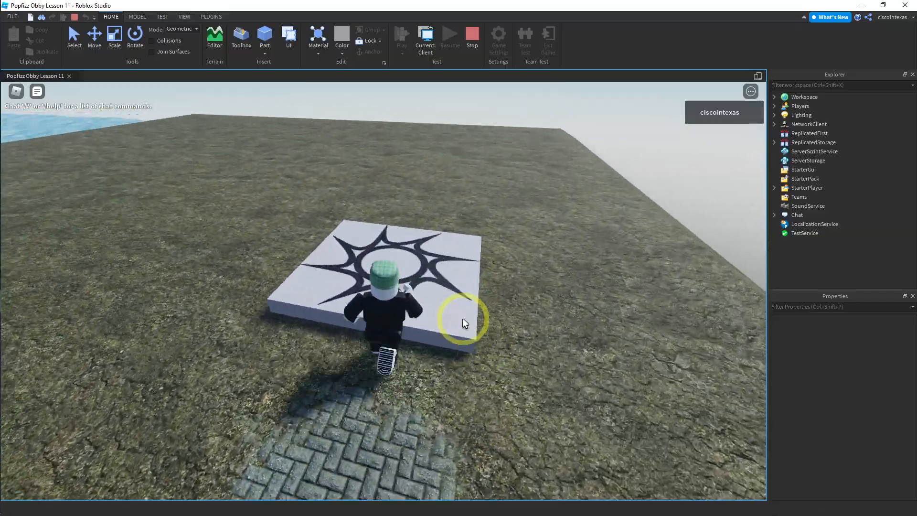
pyautogui.press('w')
pyautogui.moveTo(462, 317); pyautogui.dragTo(462, 318, button='right')
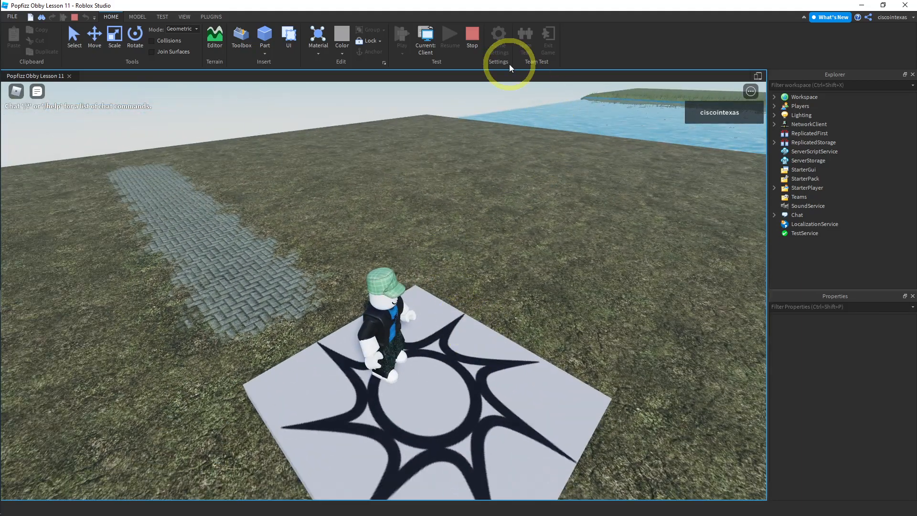
pyautogui.click(471, 39)
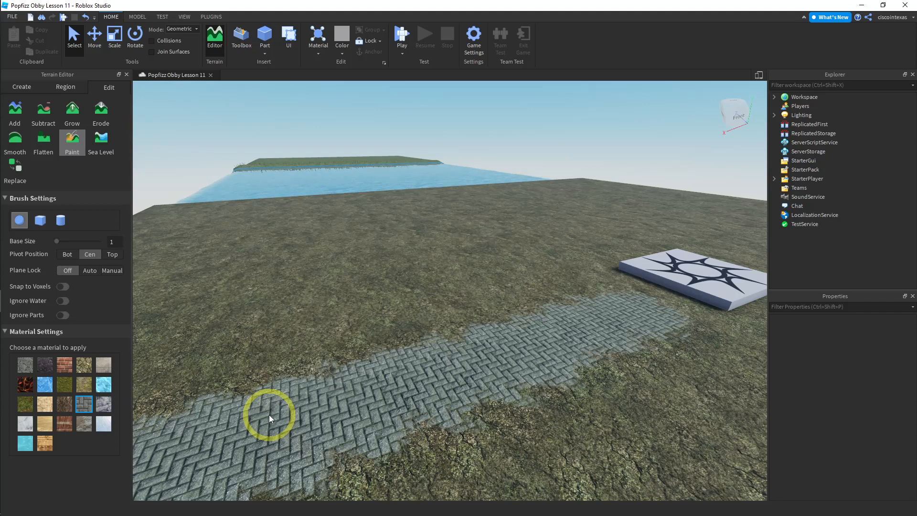
# Step: Turn off the Paint tool and activate the terrain Replace tool, with the whole first island in view
pyautogui.click(73, 143)
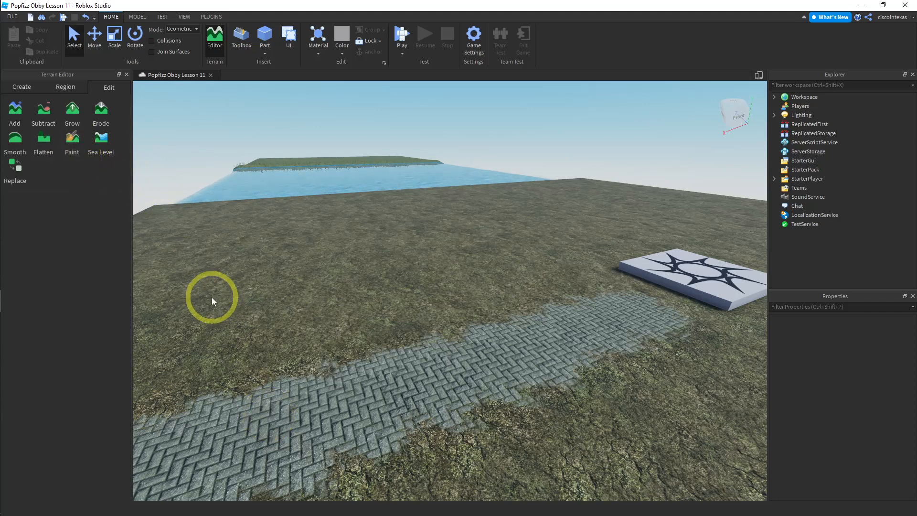
pyautogui.moveTo(328, 329); pyautogui.dragTo(329, 327, button='right')
pyautogui.scroll(-3, 328, 326)
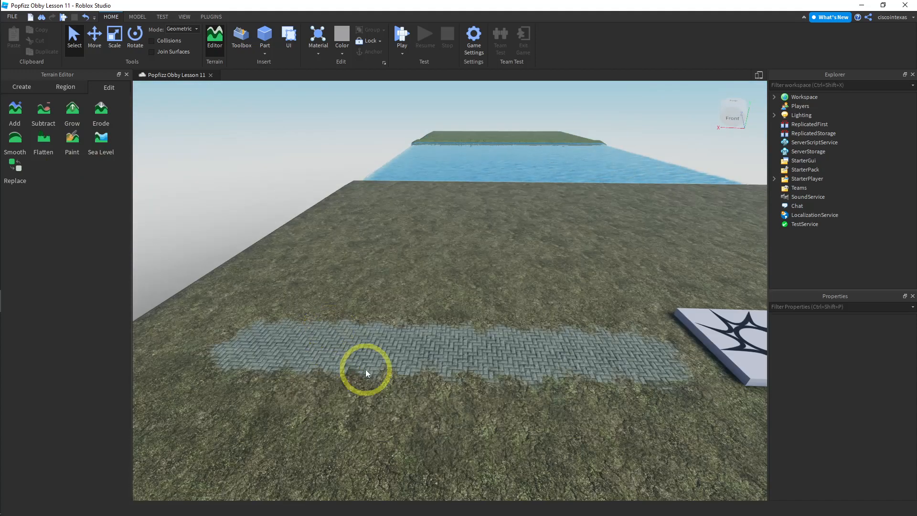
pyautogui.press('d')
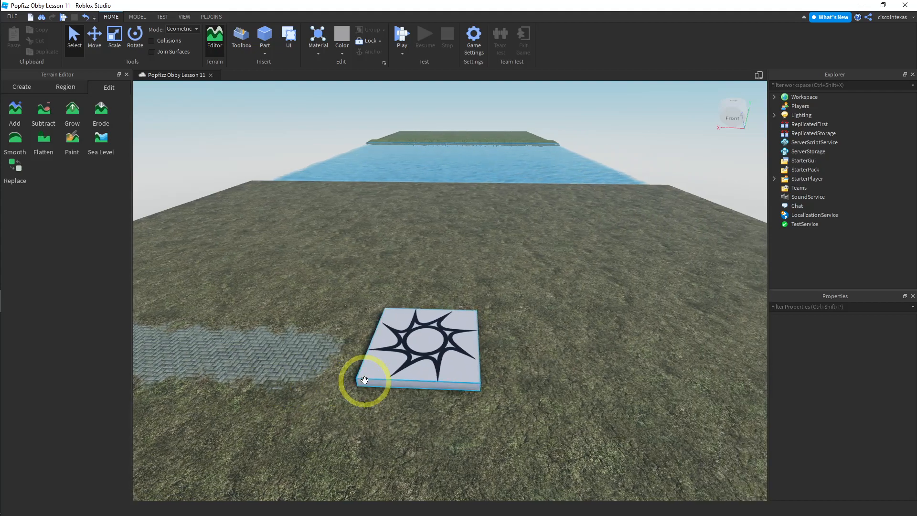
pyautogui.moveTo(362, 393); pyautogui.dragTo(363, 389, button='right')
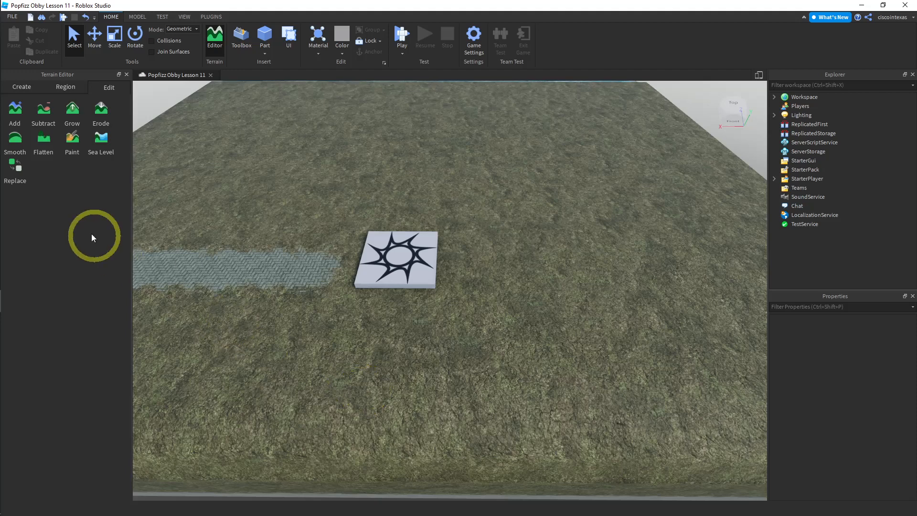
pyautogui.click(16, 170)
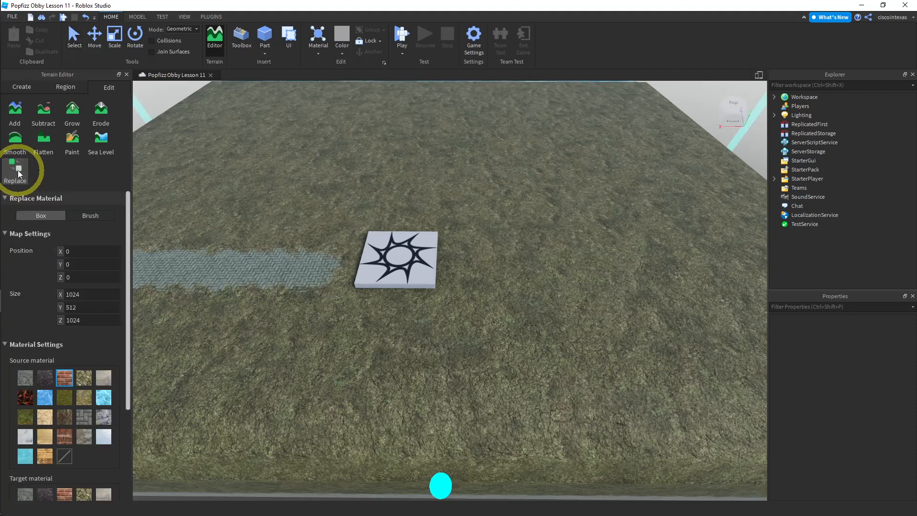
pyautogui.scroll(-5, 519, 251)
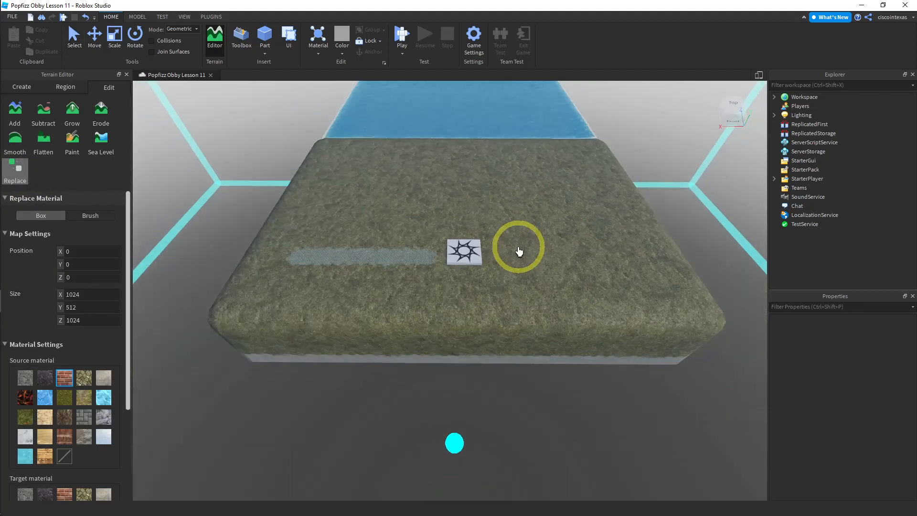
pyautogui.scroll(-3, 519, 250)
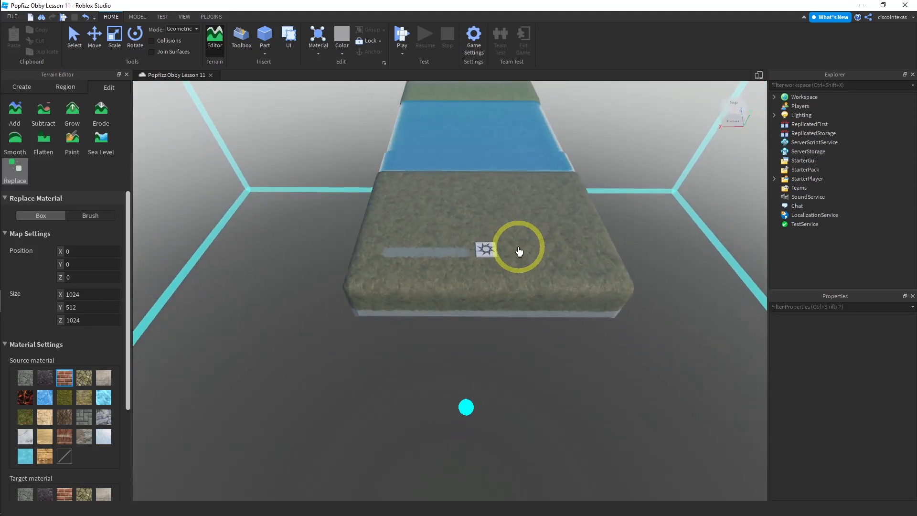
# Step: Switch the Replace tool to brush mode and choose the cylinder brush shape
pyautogui.click(94, 216)
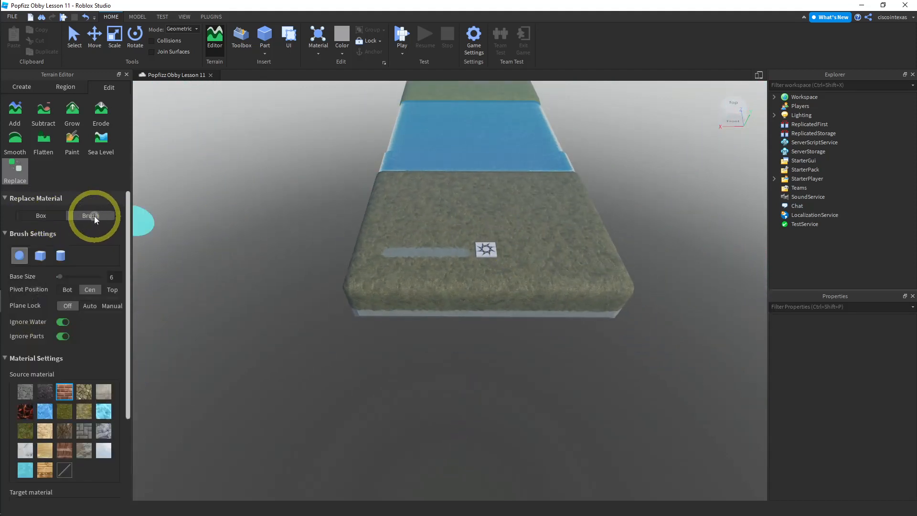
pyautogui.scroll(3, 440, 242)
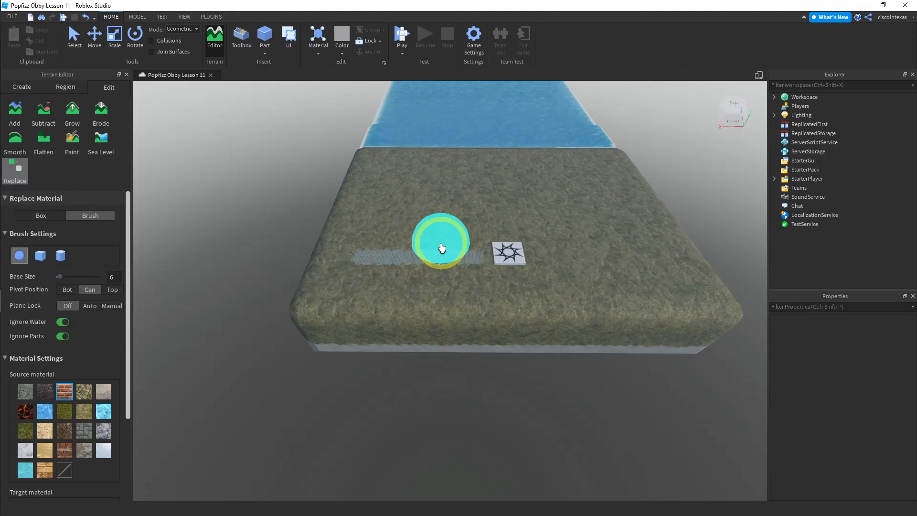
pyautogui.scroll(1, 441, 241)
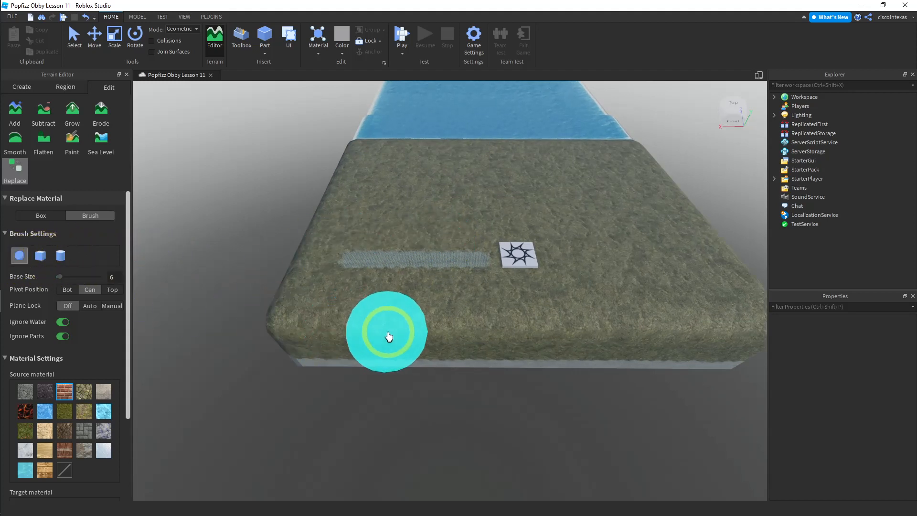
pyautogui.click(40, 257)
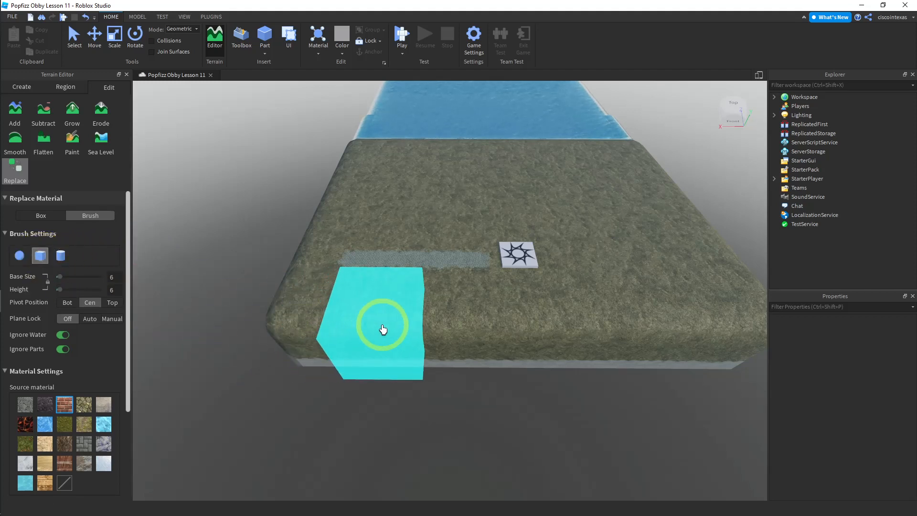
pyautogui.click(60, 255)
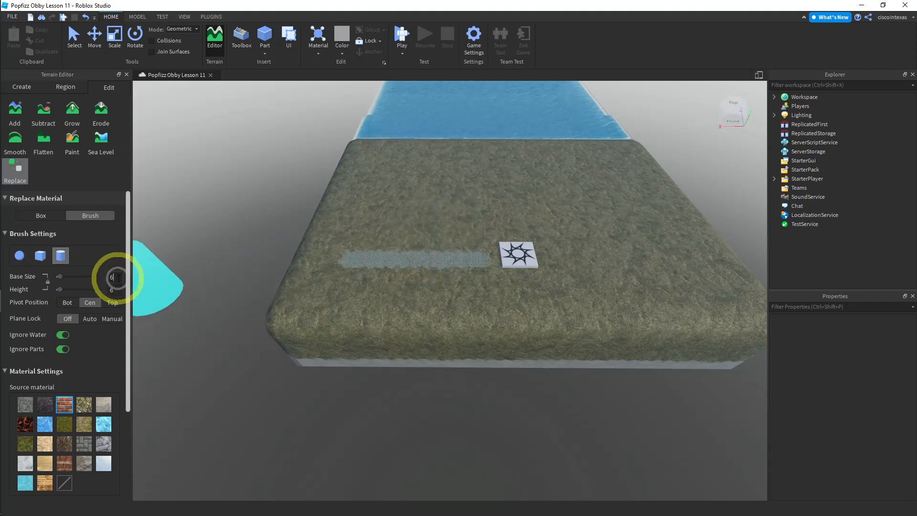
# Step: Set the Replace brush's base size and height to 4
pyautogui.press('BackSpace')
pyautogui.write('4')
pyautogui.press('Return')
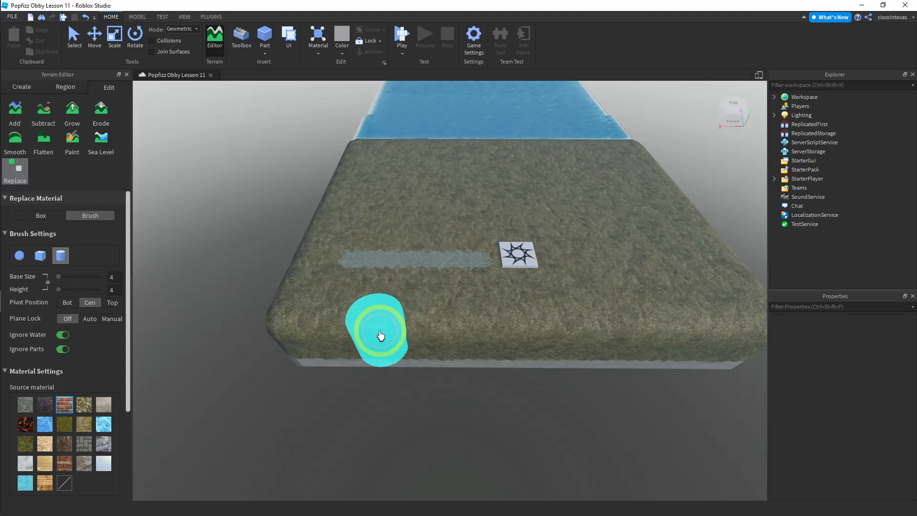
pyautogui.moveTo(375, 329)
pyautogui.mouseDown(button='right')
pyautogui.moveTo(367, 337)
pyautogui.moveTo(372, 332)
pyautogui.moveTo(391, 354)
pyautogui.mouseUp(button='right')
pyautogui.press('q')
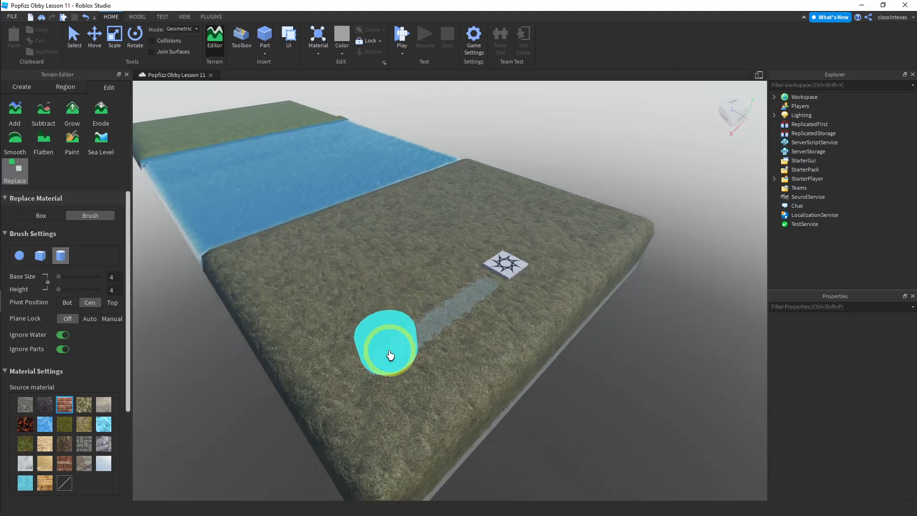
pyautogui.moveTo(342, 276); pyautogui.dragTo(343, 276, button='right')
pyautogui.press('a')
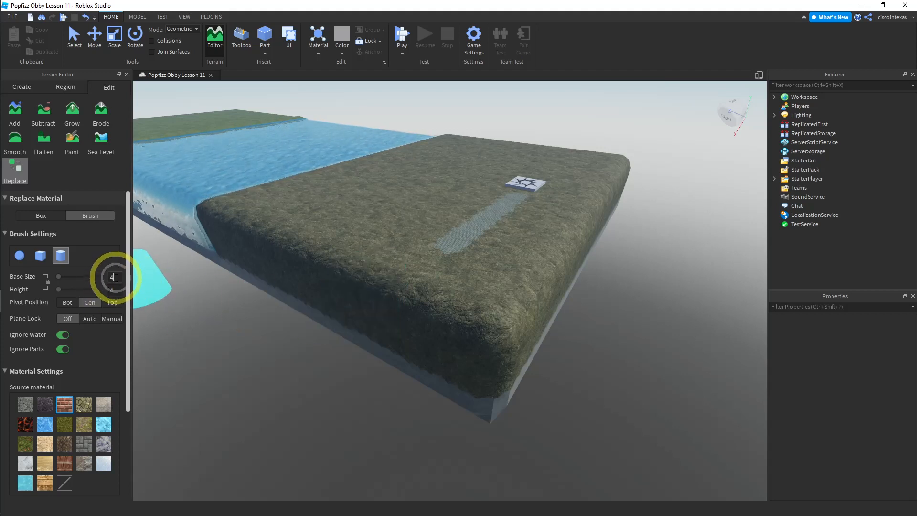
# Step: Try a brush height of 6 independently of the base size, and reset both values to 4
pyautogui.press('Return')
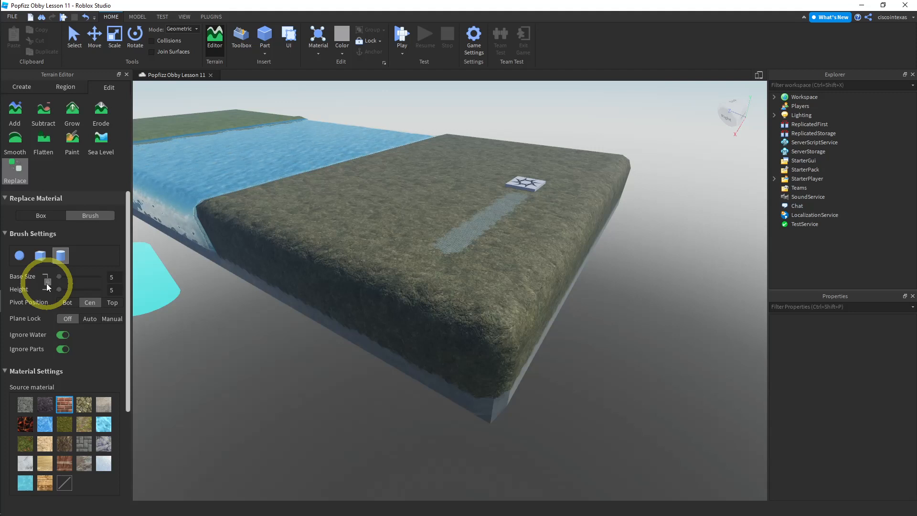
pyautogui.click(118, 290)
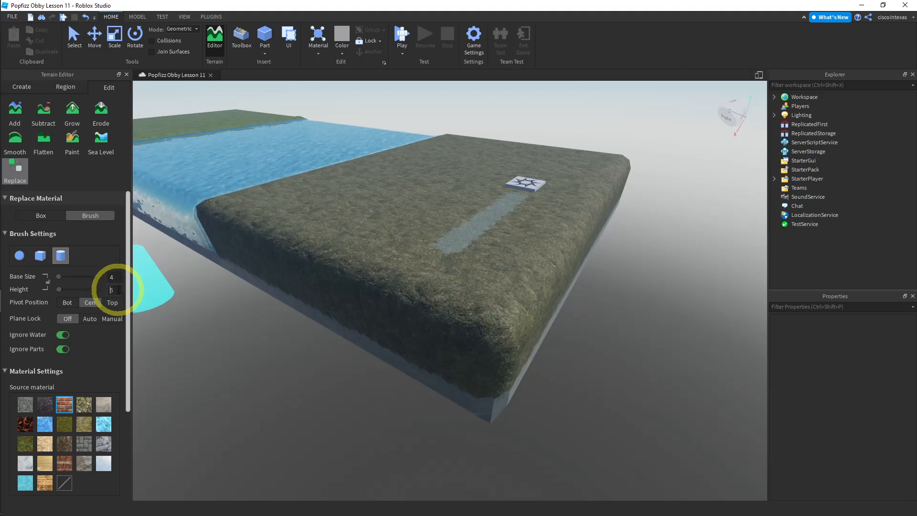
pyautogui.press('Return')
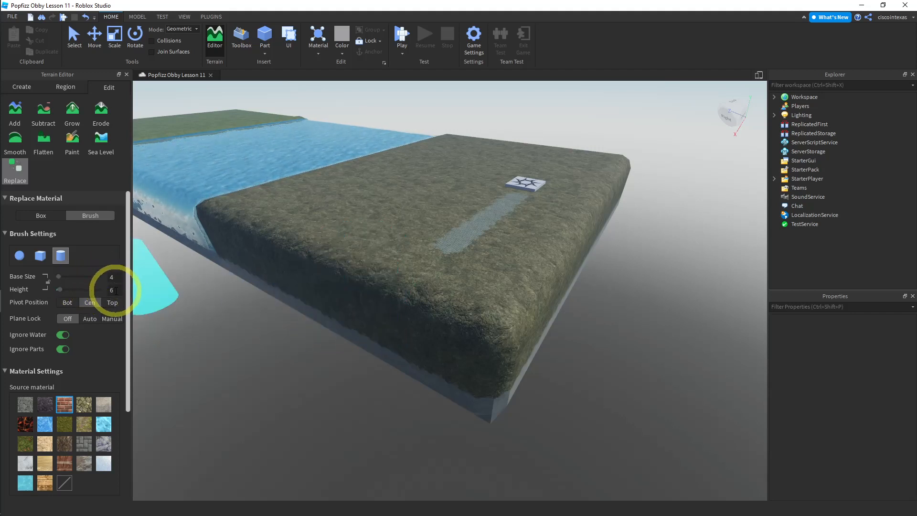
pyautogui.press('Return')
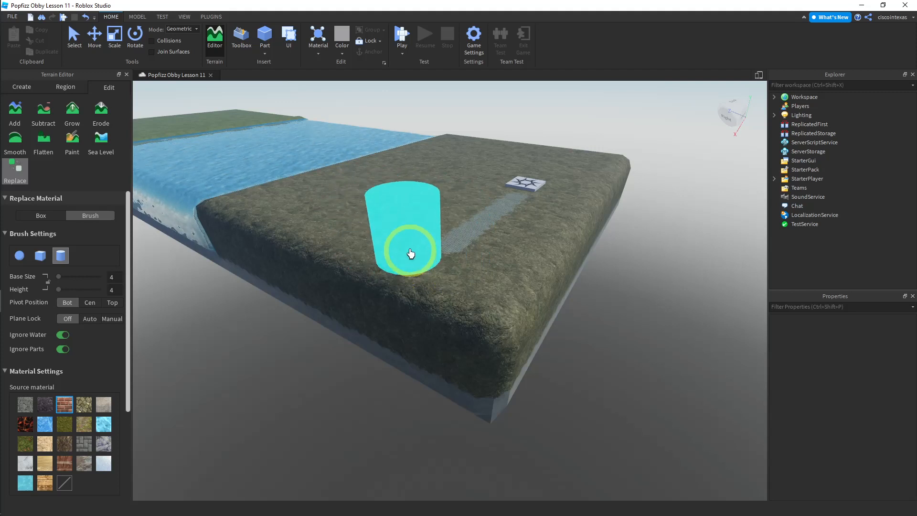
# Step: Set the brush pivot position to Top with Plane Lock off, and disable Ignore Water and Ignore Parts
pyautogui.click(112, 303)
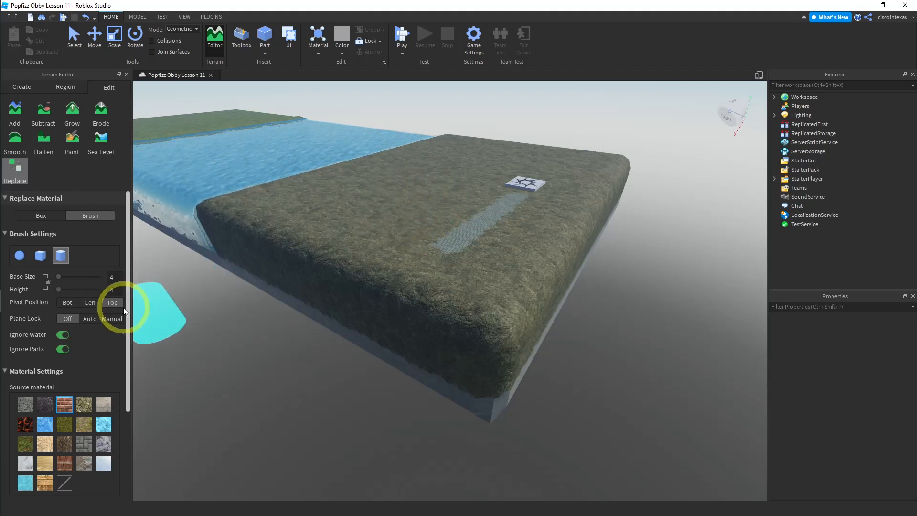
pyautogui.click(91, 318)
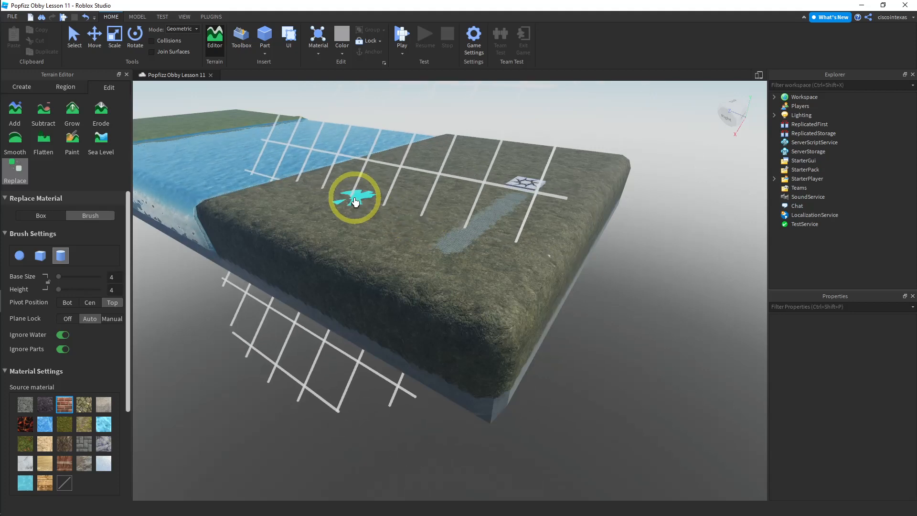
pyautogui.click(70, 319)
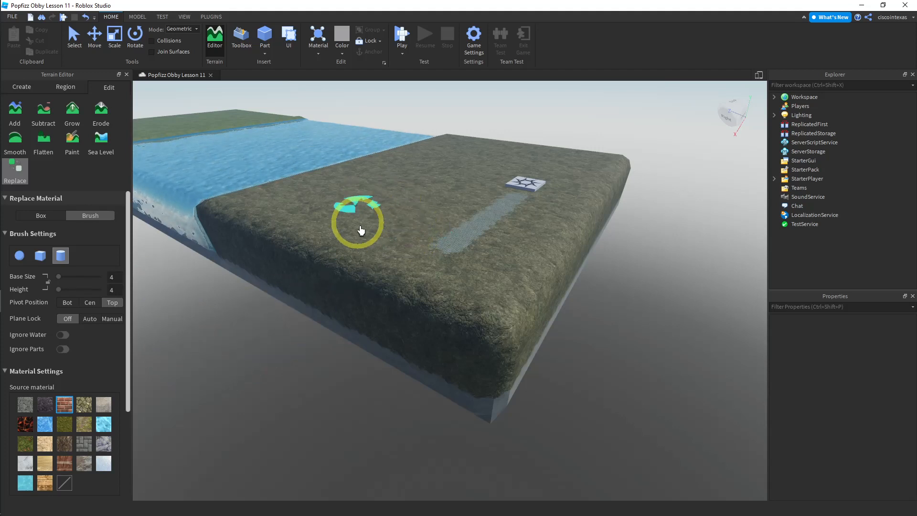
# Step: Choose Ground as the source material and Water as the target material for the replacement
pyautogui.scroll(-3, 87, 371)
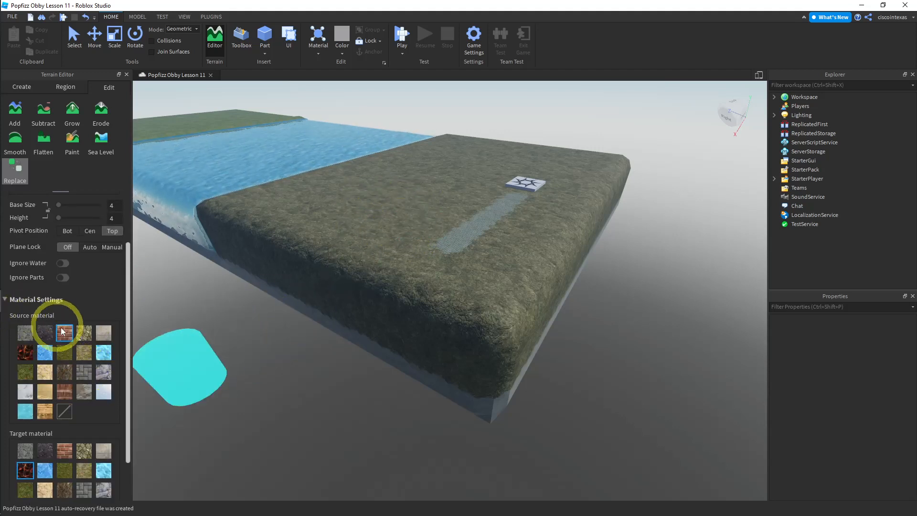
pyautogui.click(84, 353)
pyautogui.scroll(-2, 83, 350)
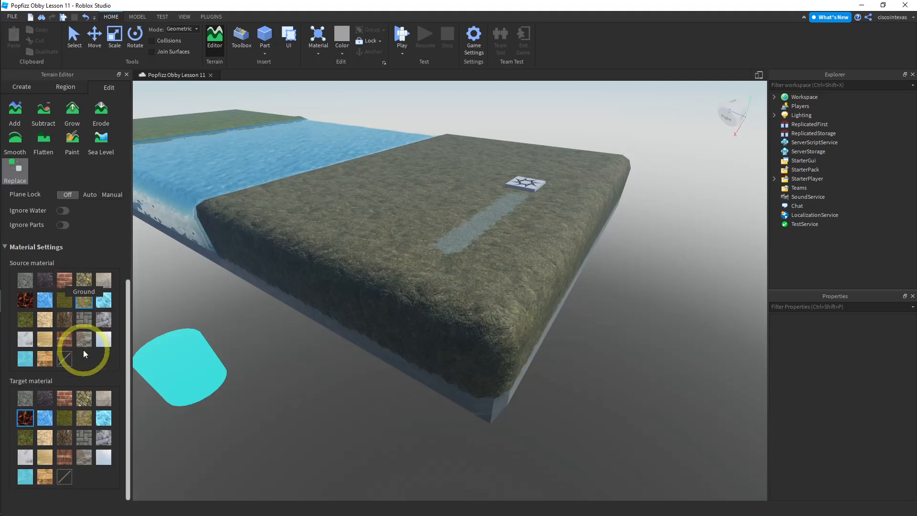
pyautogui.click(25, 477)
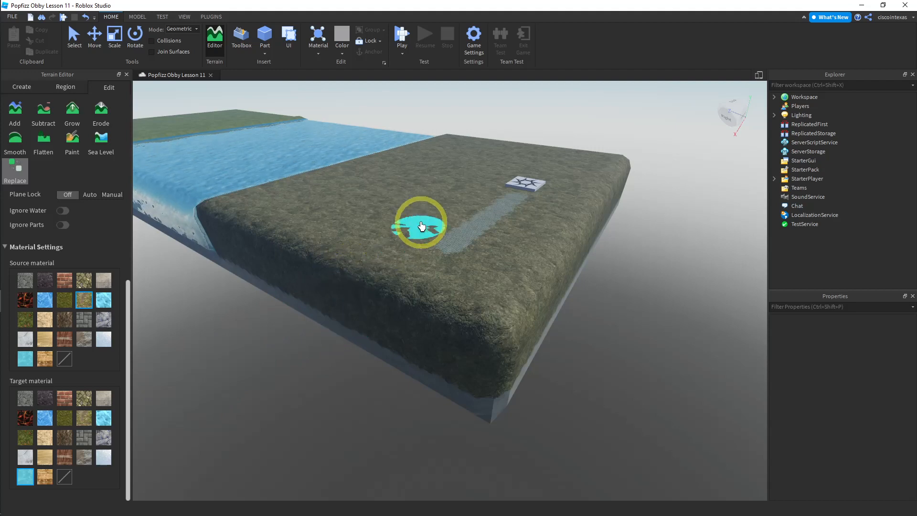
# Step: Brush over the ground beside the far end of the pavement path to replace it with a water pond
pyautogui.scroll(3, 421, 221)
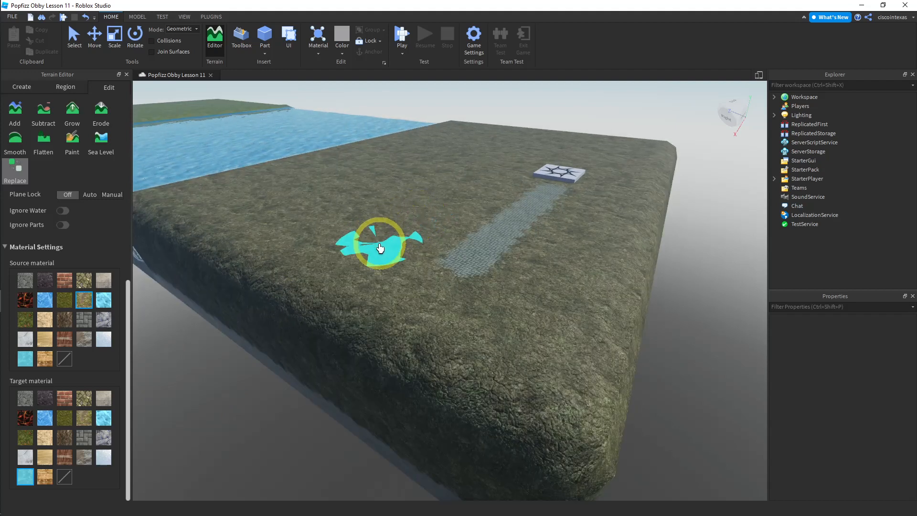
pyautogui.moveTo(370, 240); pyautogui.dragTo(376, 270)
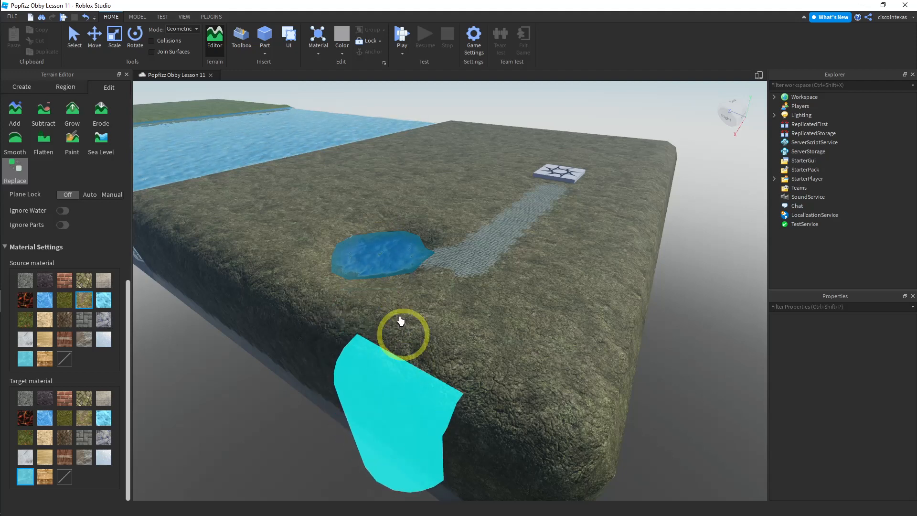
pyautogui.moveTo(332, 245); pyautogui.dragTo(330, 242)
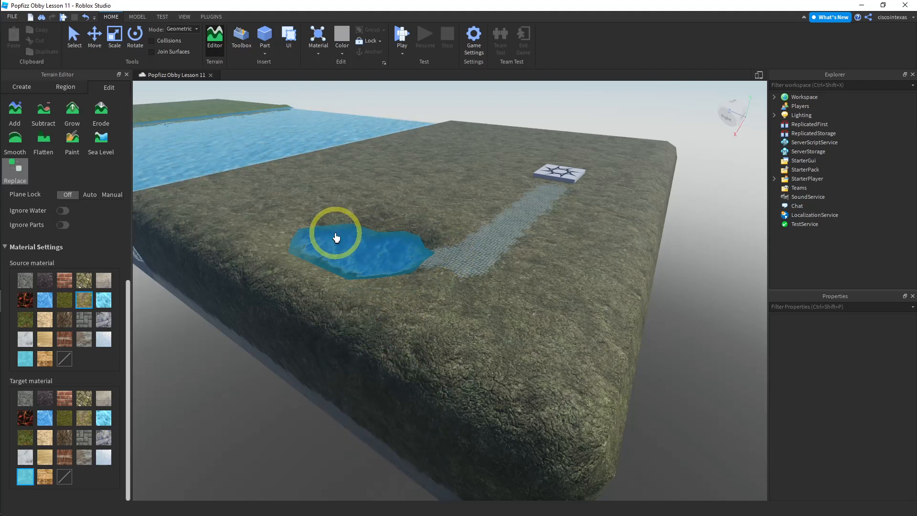
pyautogui.moveTo(336, 237); pyautogui.dragTo(338, 238, button='right')
pyautogui.press('a')
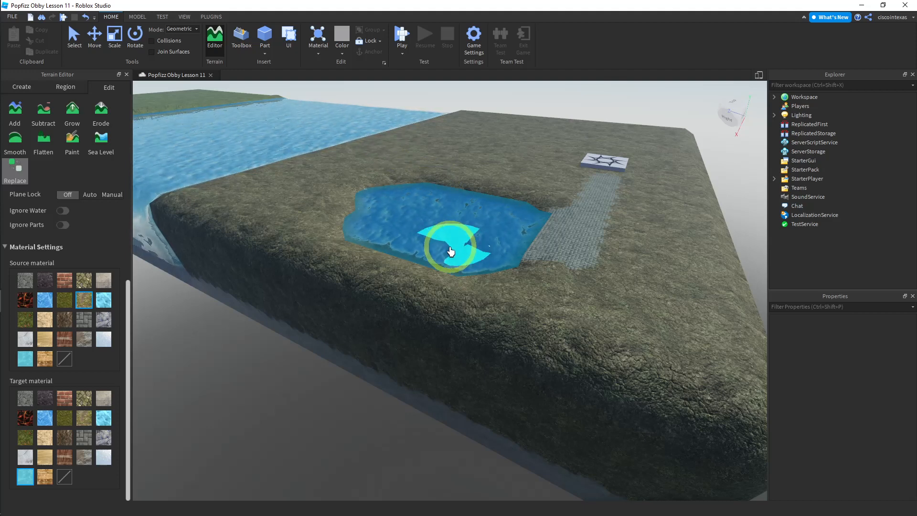
pyautogui.moveTo(450, 237); pyautogui.dragTo(446, 236, button='right')
pyautogui.press('q')
pyautogui.press('q')
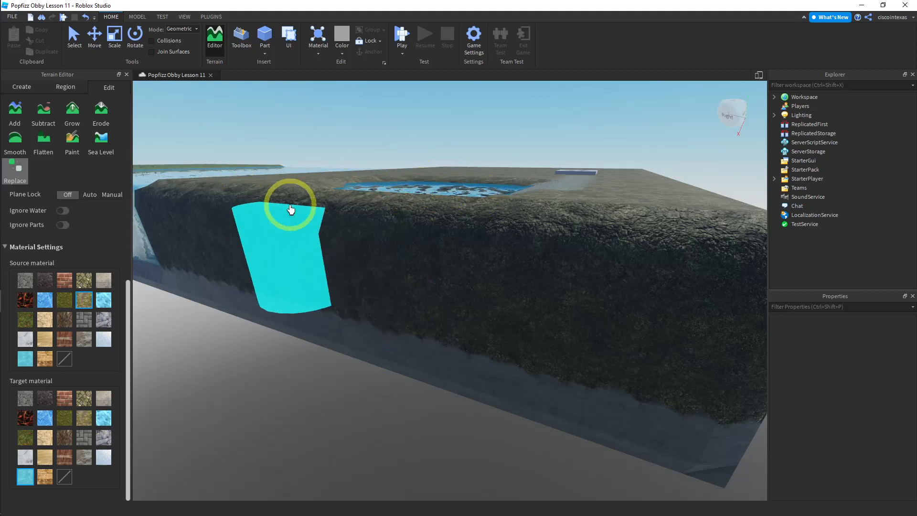
# Step: Start a playtest and walk the avatar along the pavement path into the pond
pyautogui.click(400, 40)
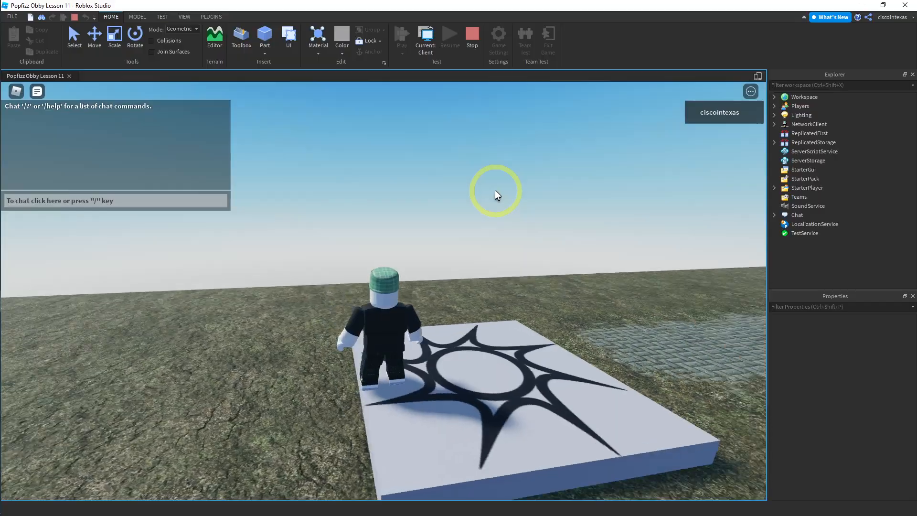
pyautogui.press('w')
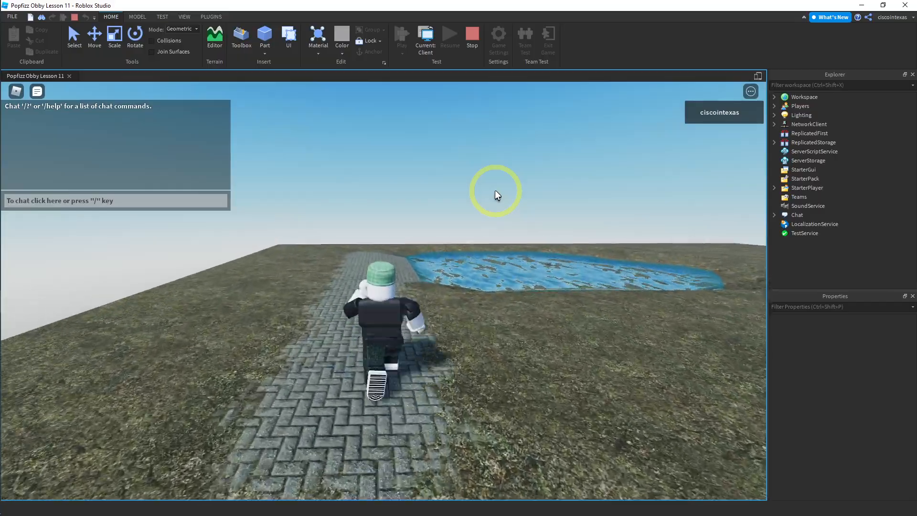
pyautogui.press('d')
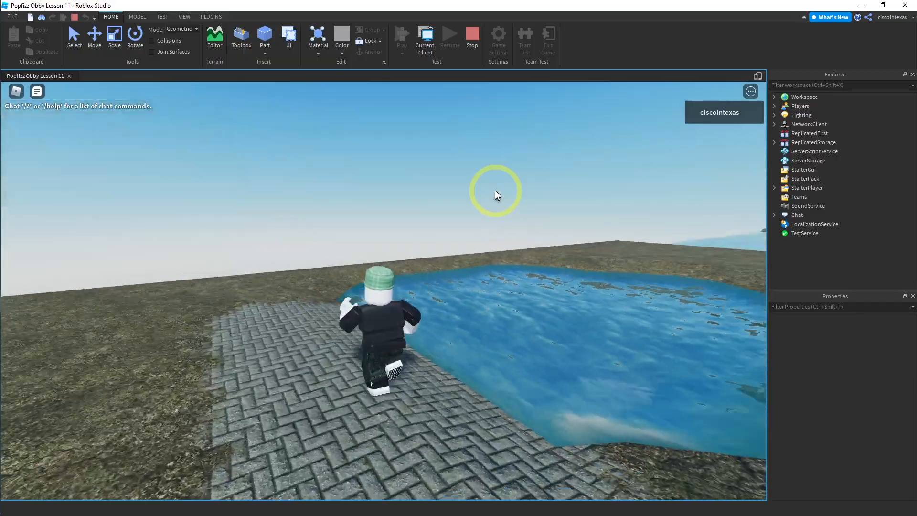
pyautogui.press('d')
pyautogui.press('w')
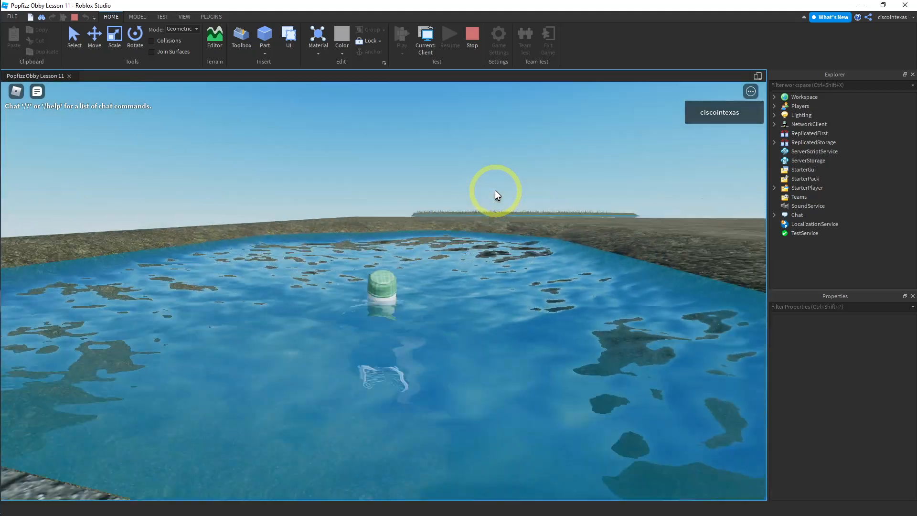
# Step: Dive the avatar down to the bottom of the pond to examine its depth
pyautogui.press('Right')
pyautogui.moveTo(451, 319); pyautogui.dragTo(451, 319, button='right')
pyautogui.press('w')
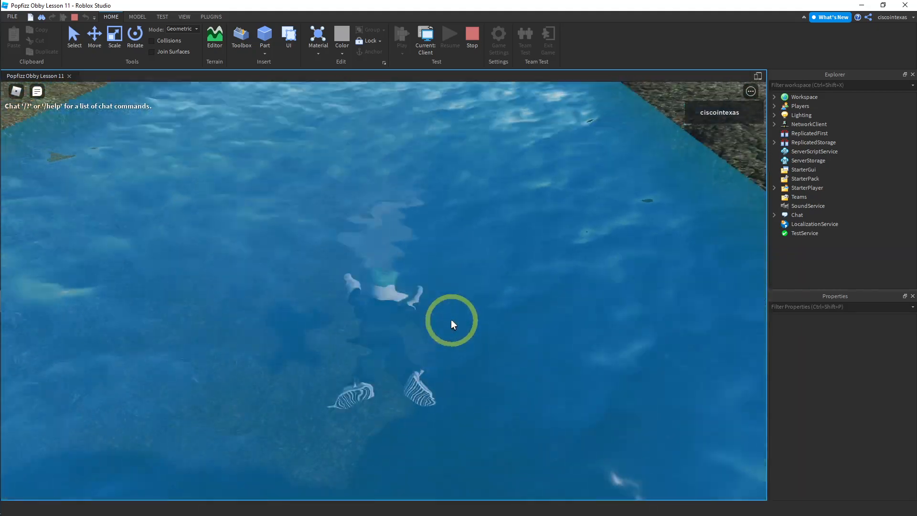
pyautogui.press('w')
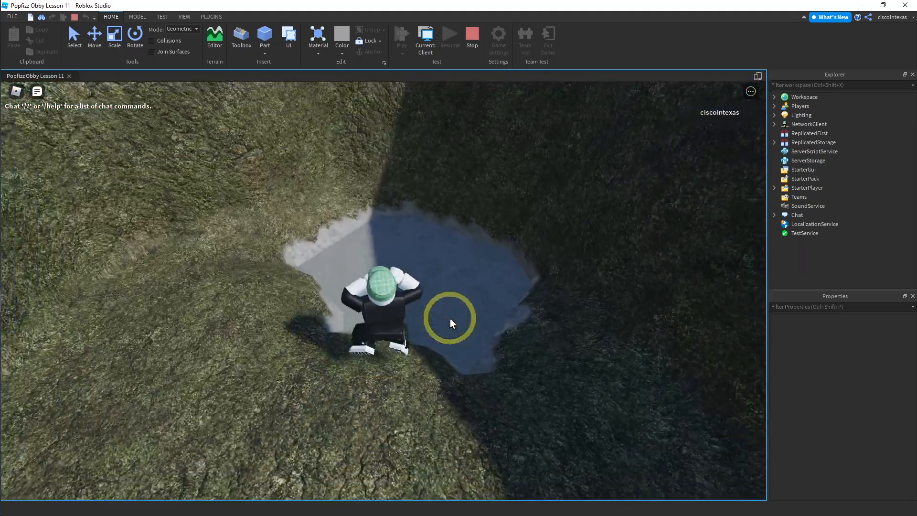
pyautogui.press('w')
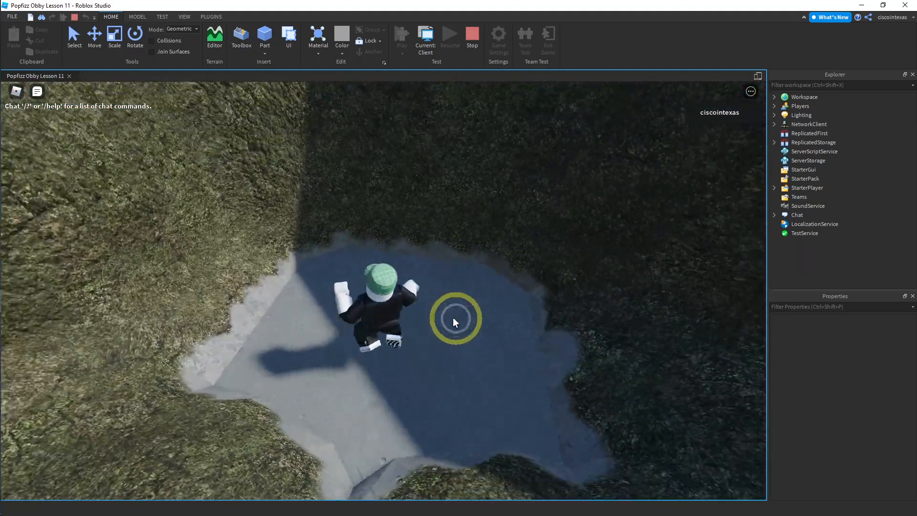
# Step: Swim the avatar around under water and back up to the pond's surface
pyautogui.moveTo(453, 318); pyautogui.dragTo(453, 318, button='right')
pyautogui.press('space')
pyautogui.press('w')
pyautogui.press('w')
pyautogui.press('space')
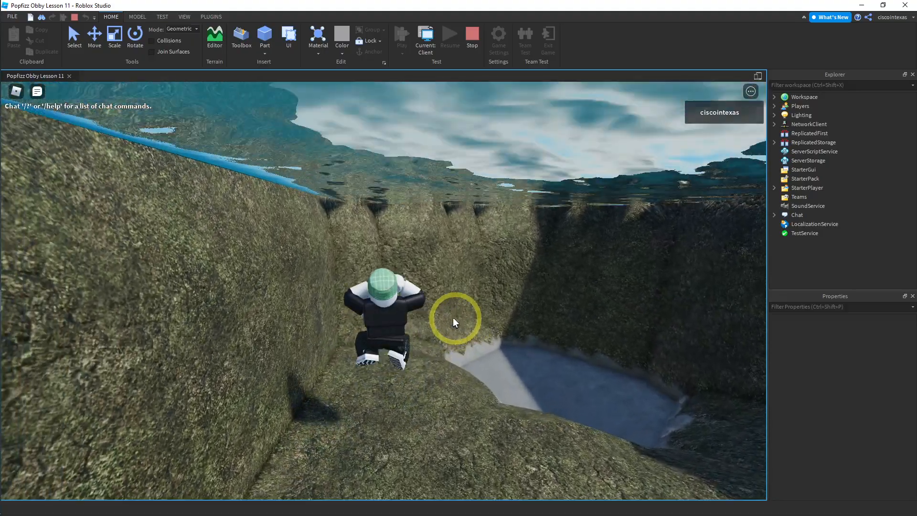
pyautogui.press('space')
# Step: Swim the avatar out of the pond onto the pavement path and end the playtest
pyautogui.moveTo(425, 376); pyautogui.dragTo(498, 354, button='right')
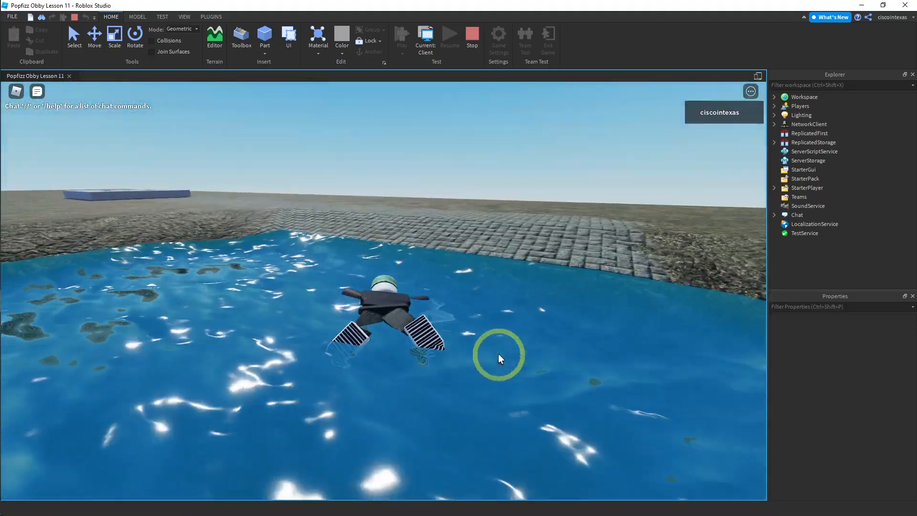
pyautogui.press('w')
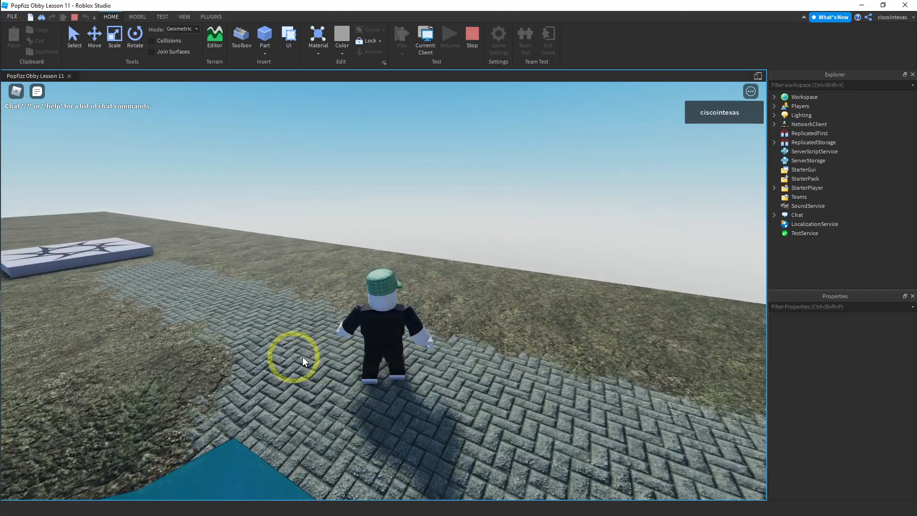
pyautogui.moveTo(272, 339); pyautogui.dragTo(272, 337, button='right')
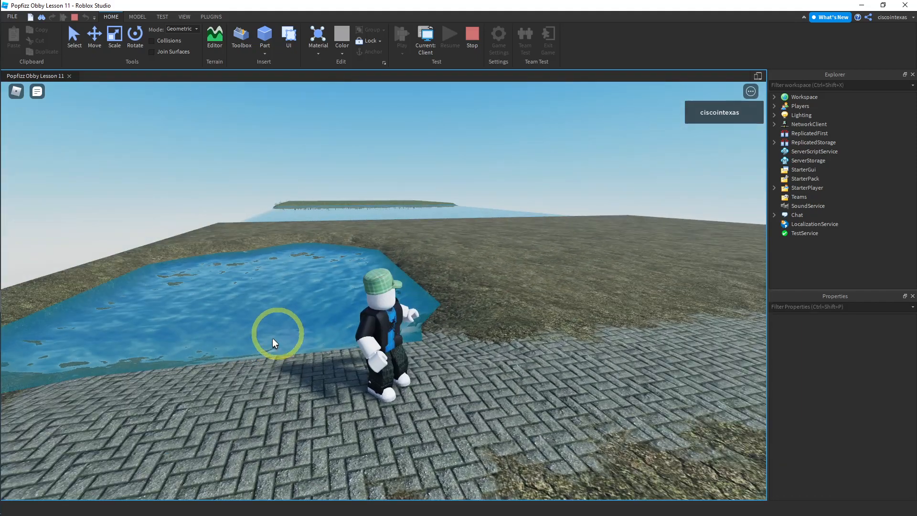
pyautogui.click(470, 35)
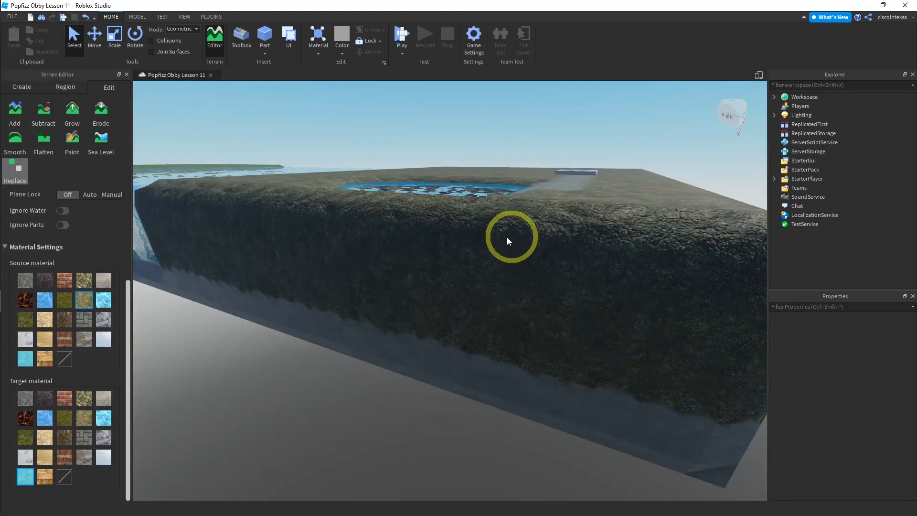
# Step: Turn the terrain Replace tool off and on again to reactivate its brush
pyautogui.scroll(3, 113, 256)
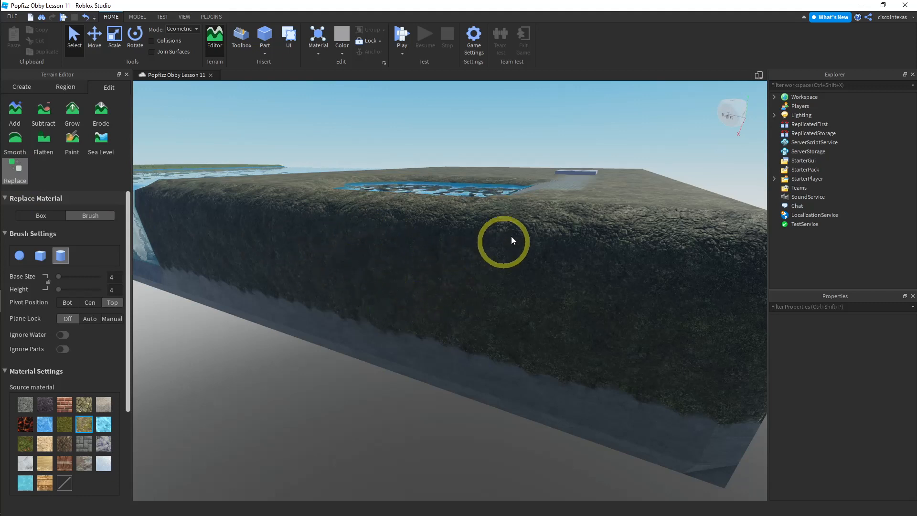
pyautogui.click(20, 171)
pyautogui.click(19, 172)
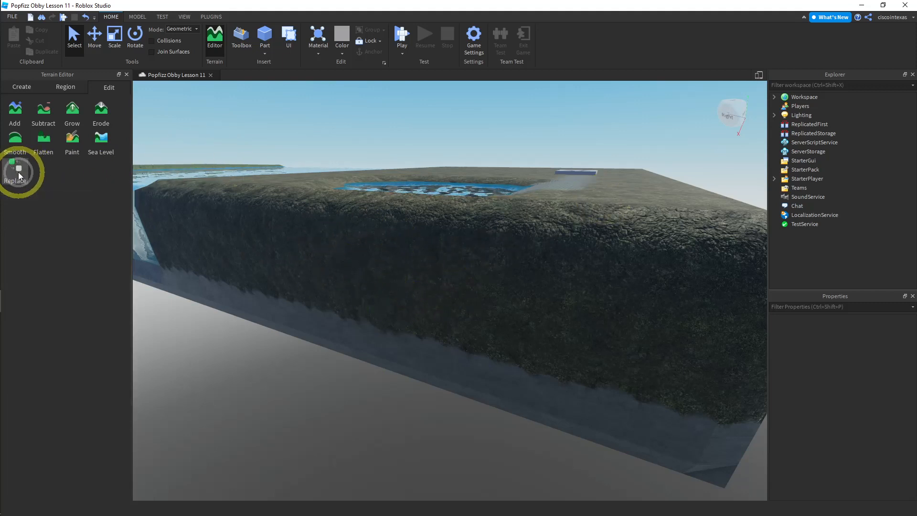
pyautogui.click(19, 172)
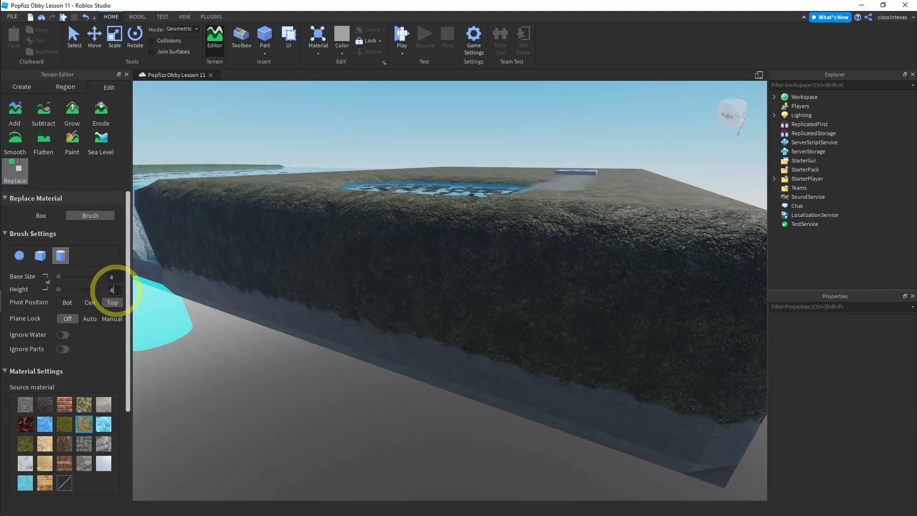
# Step: Try a Replace brush height of 2, and set the height back to 4
pyautogui.press('BackSpace')
pyautogui.write('2')
pyautogui.press('Return')
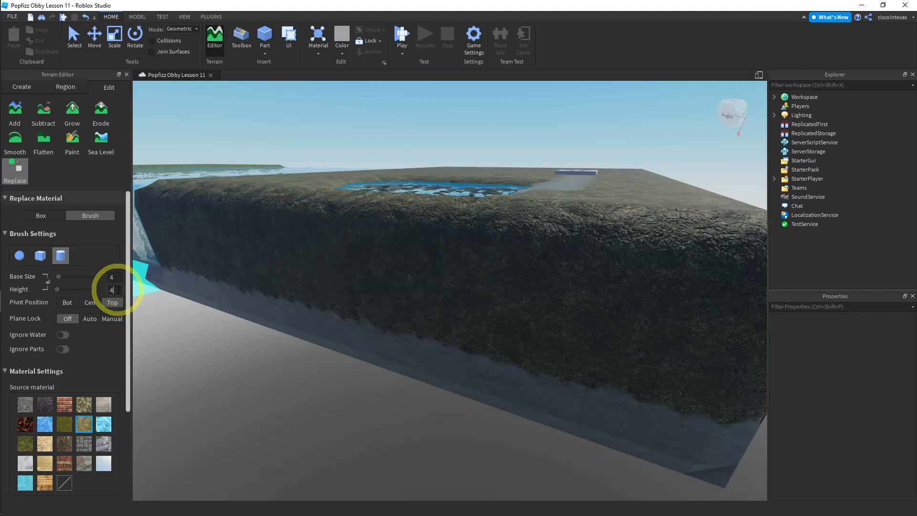
pyautogui.press('Return')
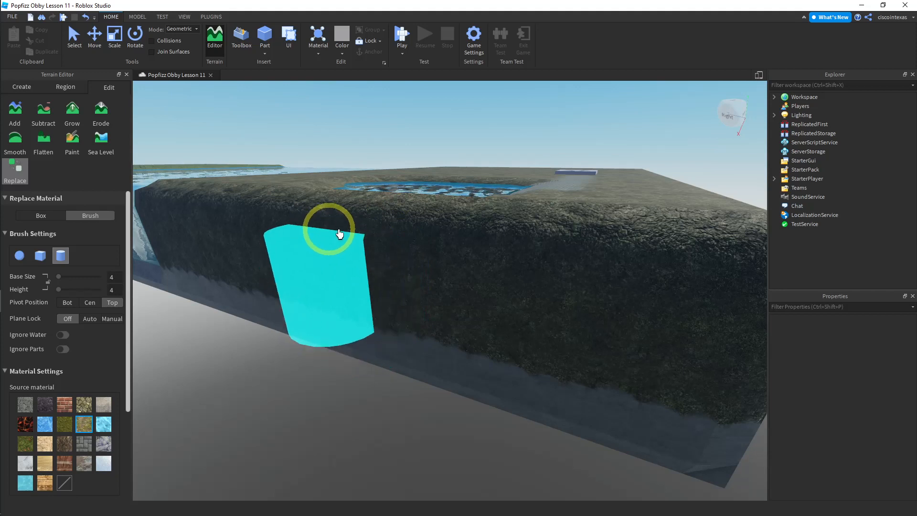
# Step: Activate the terrain Grow tool with a brush base size of 2 over the open ground near the spawn pad
pyautogui.scroll(-1, 416, 177)
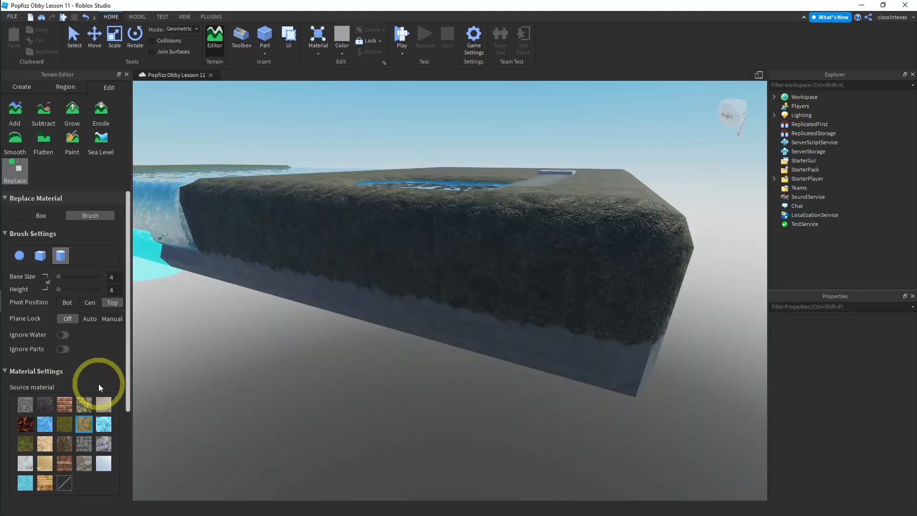
pyautogui.scroll(-3, 98, 383)
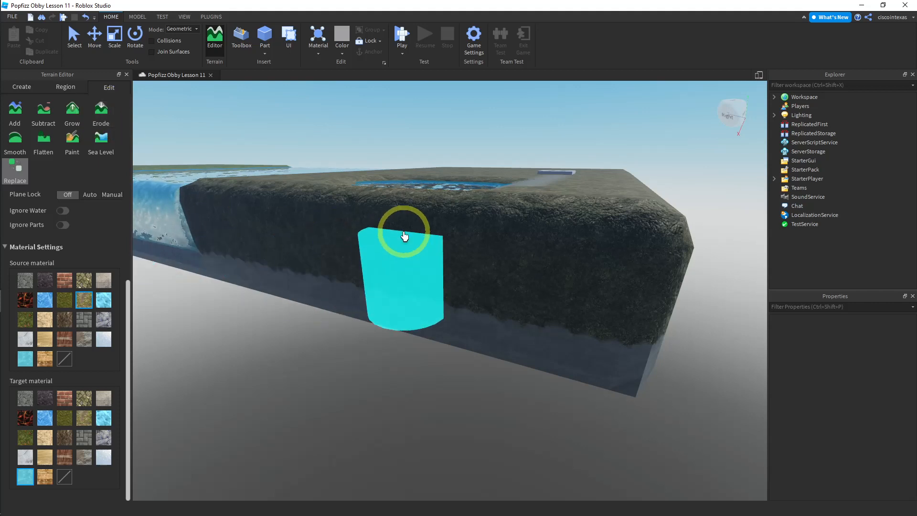
pyautogui.click(74, 117)
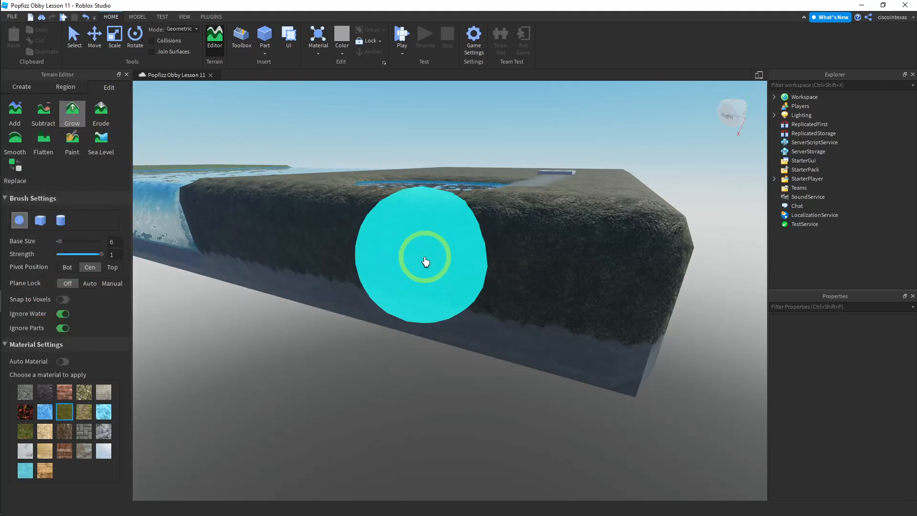
pyautogui.moveTo(425, 261); pyautogui.dragTo(425, 262, button='right')
pyautogui.press('e')
pyautogui.press('e')
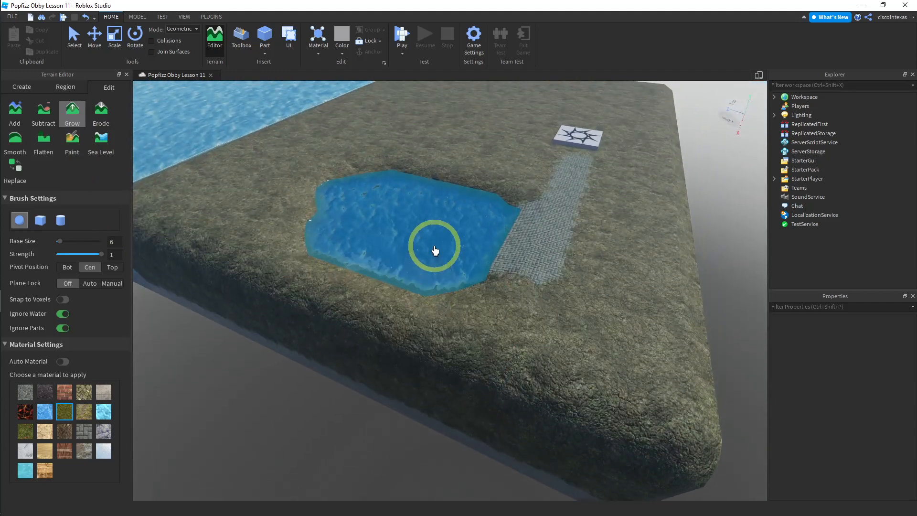
pyautogui.press('w')
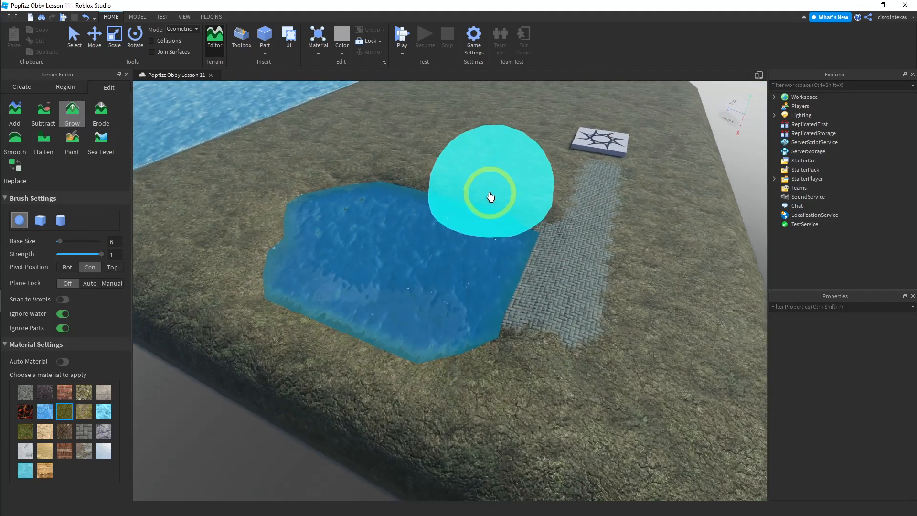
pyautogui.press('w')
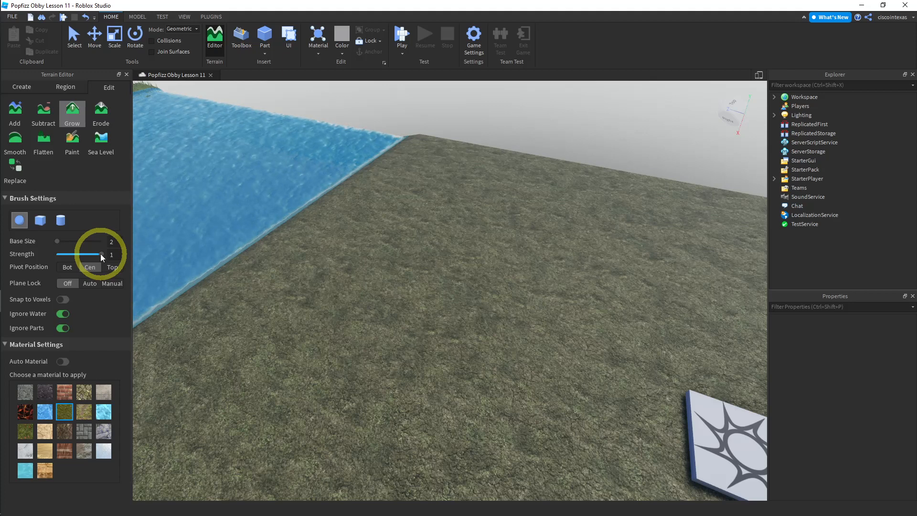
# Step: Try a Grow strength of 0.1, set it to 1, grow a grass patch near the spawn pad and undo it
pyautogui.moveTo(100, 254); pyautogui.dragTo(75, 254)
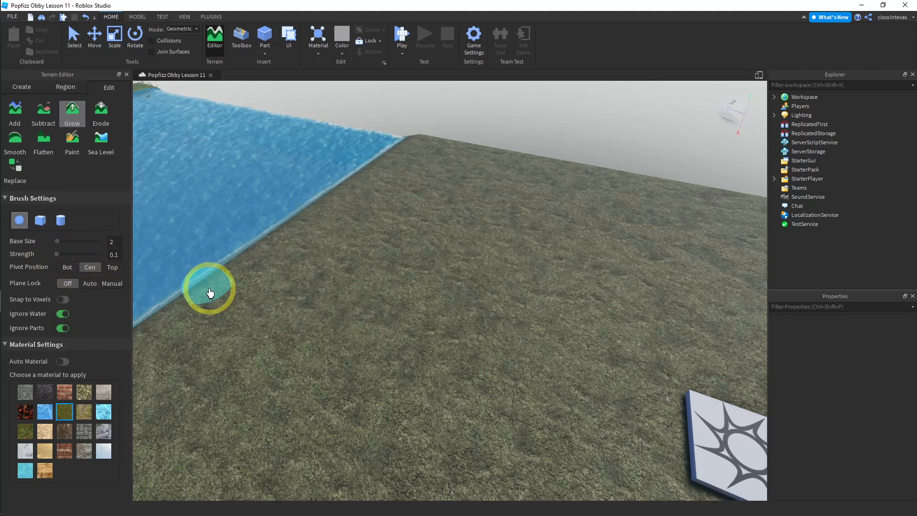
pyautogui.moveTo(58, 253); pyautogui.dragTo(101, 254)
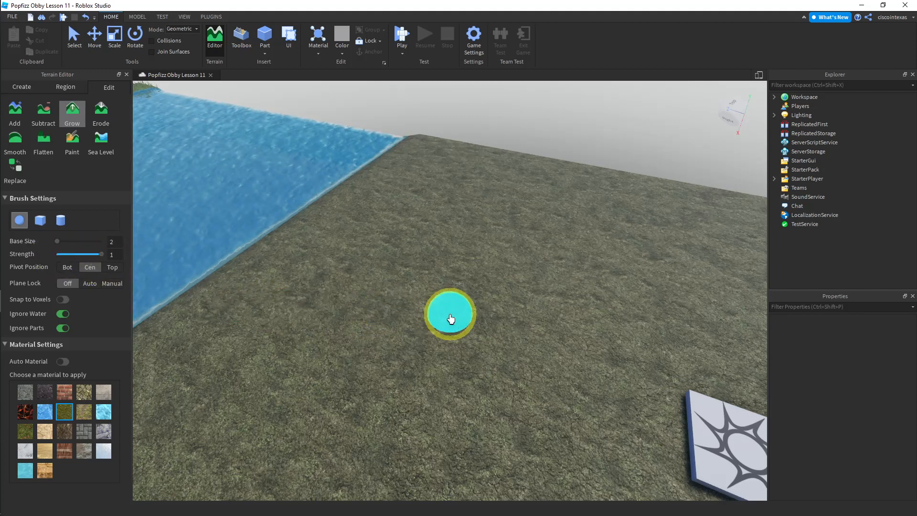
pyautogui.moveTo(454, 313); pyautogui.dragTo(447, 306)
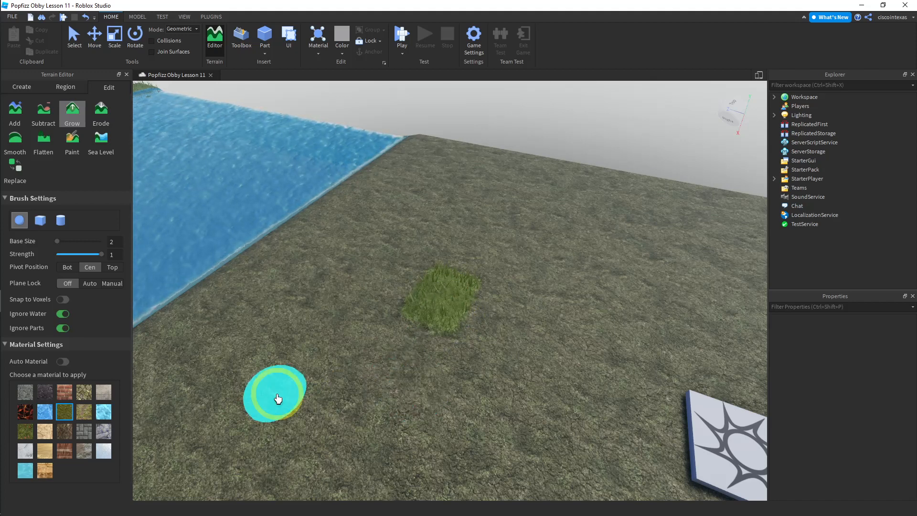
pyautogui.hotkey('ctrl', 'z')
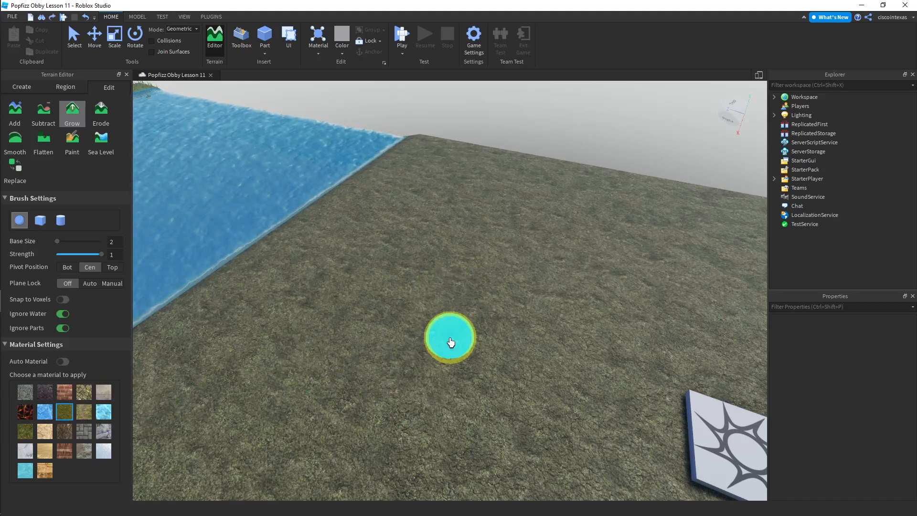
# Step: Switch the Grow material to Rock, try raising a mound at strength 1, and undo that mound
pyautogui.click(106, 434)
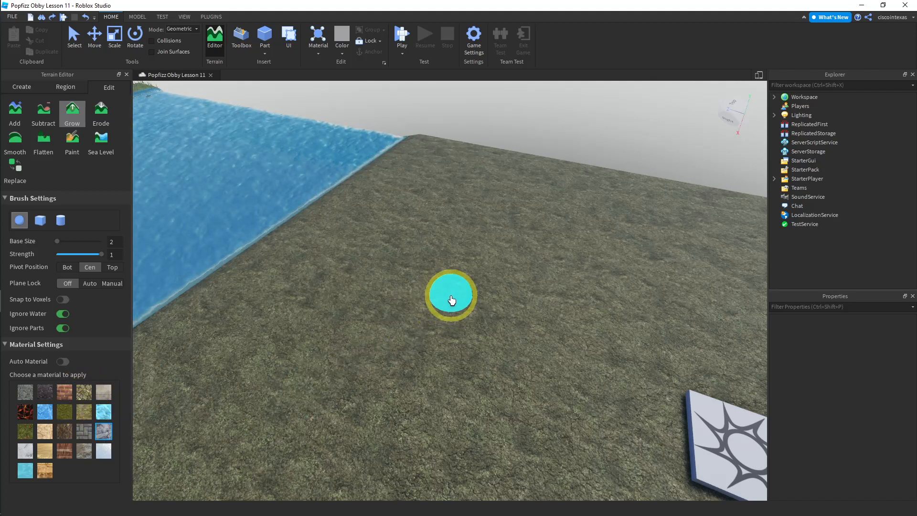
pyautogui.moveTo(452, 300)
pyautogui.mouseDown()
pyautogui.moveTo(442, 293)
pyautogui.moveTo(446, 317)
pyautogui.moveTo(483, 287)
pyautogui.moveTo(418, 278)
pyautogui.moveTo(465, 311)
pyautogui.moveTo(549, 240)
pyautogui.moveTo(428, 319)
pyautogui.mouseUp()
pyautogui.moveTo(428, 319); pyautogui.dragTo(428, 317, button='right')
pyautogui.moveTo(428, 317); pyautogui.dragTo(420, 315)
pyautogui.moveTo(420, 315)
pyautogui.mouseDown(button='right')
pyautogui.moveTo(513, 303)
pyautogui.moveTo(512, 293)
pyautogui.moveTo(635, 321)
pyautogui.moveTo(552, 301)
pyautogui.moveTo(675, 344)
pyautogui.moveTo(563, 347)
pyautogui.mouseUp(button='right')
pyautogui.hotkey('ctrl', 'z')
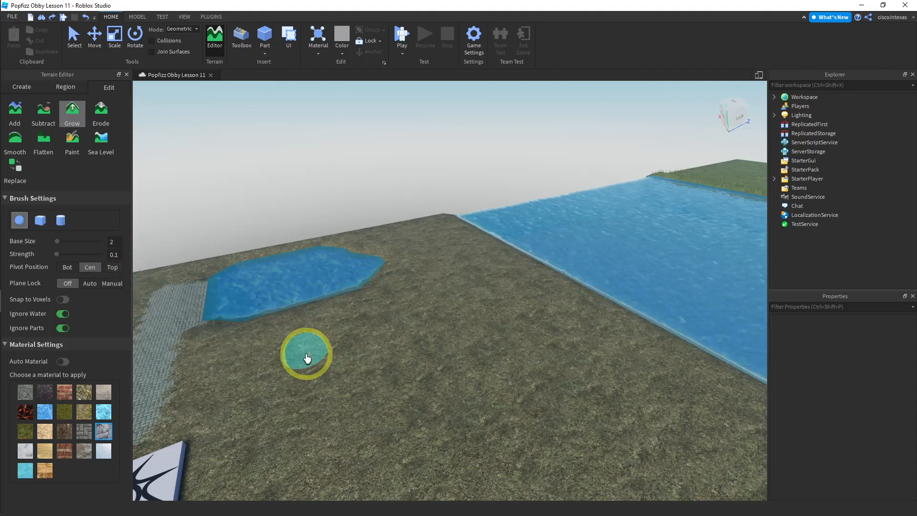
# Step: Grow a rock mountain at strength 0.1 on the open ground between the spawn pad and the large water area
pyautogui.moveTo(396, 372)
pyautogui.mouseDown()
pyautogui.moveTo(424, 378)
pyautogui.moveTo(416, 389)
pyautogui.moveTo(380, 394)
pyautogui.moveTo(344, 385)
pyautogui.moveTo(344, 409)
pyautogui.moveTo(390, 429)
pyautogui.moveTo(427, 424)
pyautogui.moveTo(466, 409)
pyautogui.moveTo(474, 388)
pyautogui.moveTo(467, 373)
pyautogui.moveTo(389, 401)
pyautogui.moveTo(365, 428)
pyautogui.moveTo(401, 442)
pyautogui.moveTo(403, 389)
pyautogui.moveTo(442, 383)
pyautogui.moveTo(375, 394)
pyautogui.moveTo(365, 421)
pyautogui.moveTo(390, 421)
pyautogui.moveTo(463, 375)
pyautogui.moveTo(411, 364)
pyautogui.moveTo(364, 375)
pyautogui.moveTo(358, 364)
pyautogui.moveTo(338, 395)
pyautogui.moveTo(339, 409)
pyautogui.moveTo(405, 425)
pyautogui.moveTo(477, 384)
pyautogui.moveTo(458, 359)
pyautogui.moveTo(388, 401)
pyautogui.mouseUp()
pyautogui.moveTo(388, 401); pyautogui.dragTo(389, 410, button='right')
pyautogui.press('d')
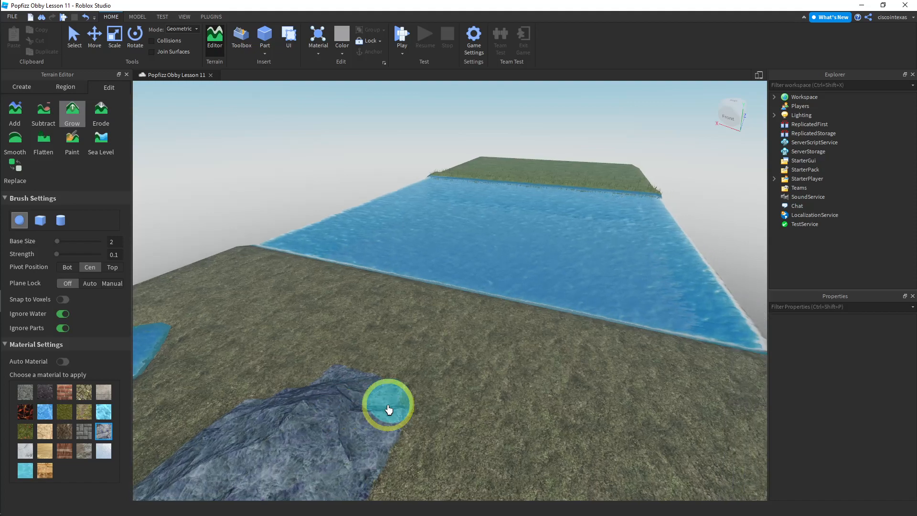
# Step: Widen the rock mountain by growing more rock along its lower slope on the side away from the pond
pyautogui.press('a')
pyautogui.press('w')
pyautogui.press('s')
pyautogui.press('s')
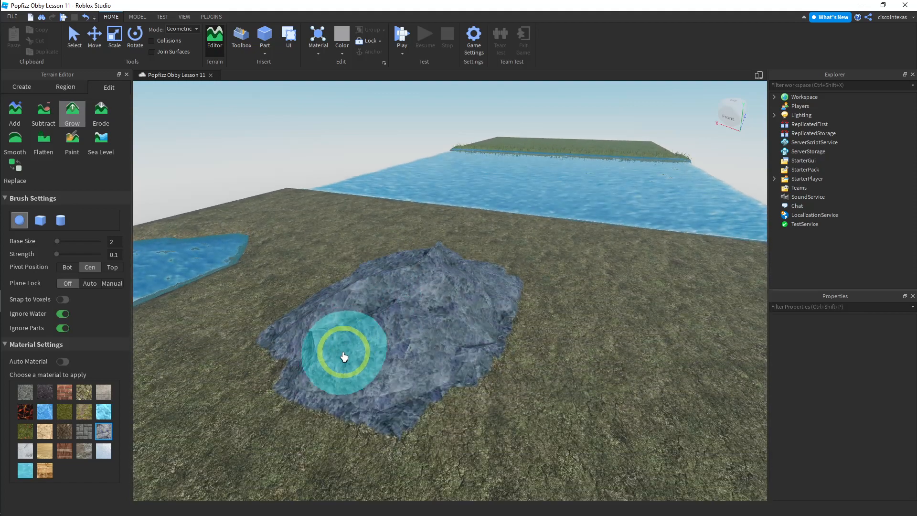
pyautogui.moveTo(343, 355); pyautogui.dragTo(348, 354, button='right')
pyautogui.press('a')
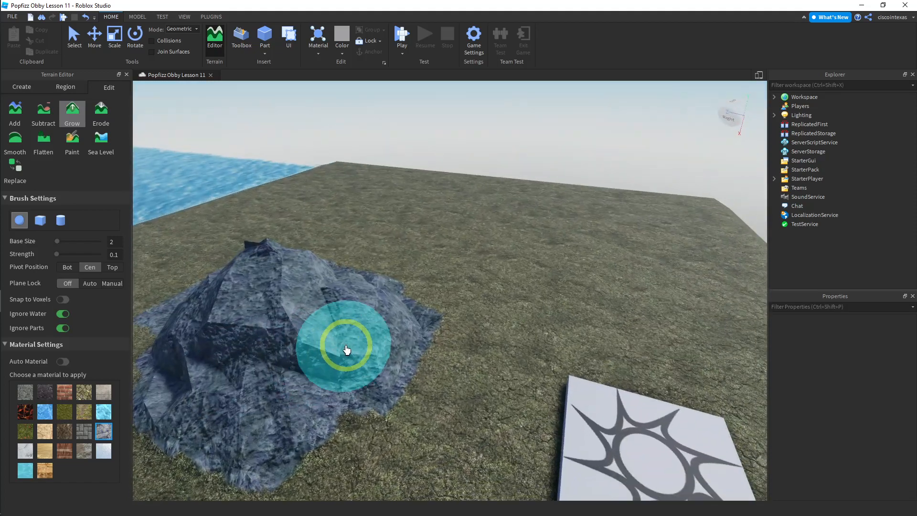
pyautogui.press('d')
pyautogui.press('a')
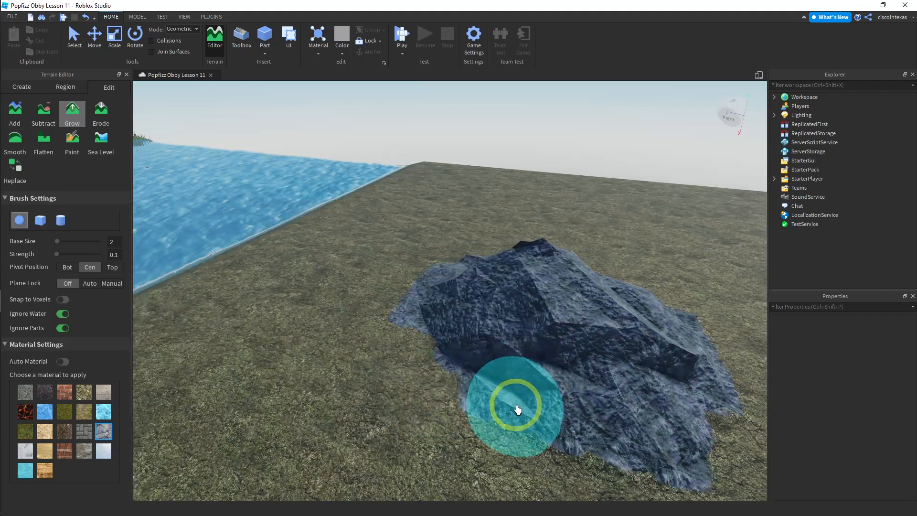
pyautogui.moveTo(517, 404)
pyautogui.mouseDown()
pyautogui.moveTo(419, 363)
pyautogui.moveTo(394, 308)
pyautogui.moveTo(378, 375)
pyautogui.moveTo(446, 399)
pyautogui.moveTo(424, 317)
pyautogui.moveTo(448, 299)
pyautogui.moveTo(483, 331)
pyautogui.moveTo(543, 361)
pyautogui.moveTo(457, 343)
pyautogui.mouseUp()
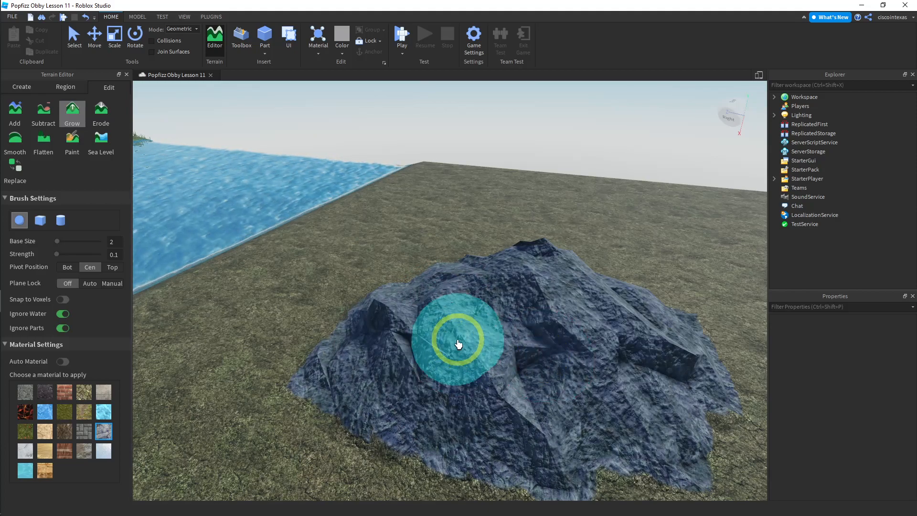
# Step: Grow more rock on the mountain slope facing away from the spawn pad to build it out
pyautogui.press('a')
pyautogui.moveTo(493, 344); pyautogui.dragTo(492, 339, button='right')
pyautogui.moveTo(442, 316); pyautogui.dragTo(434, 311, button='right')
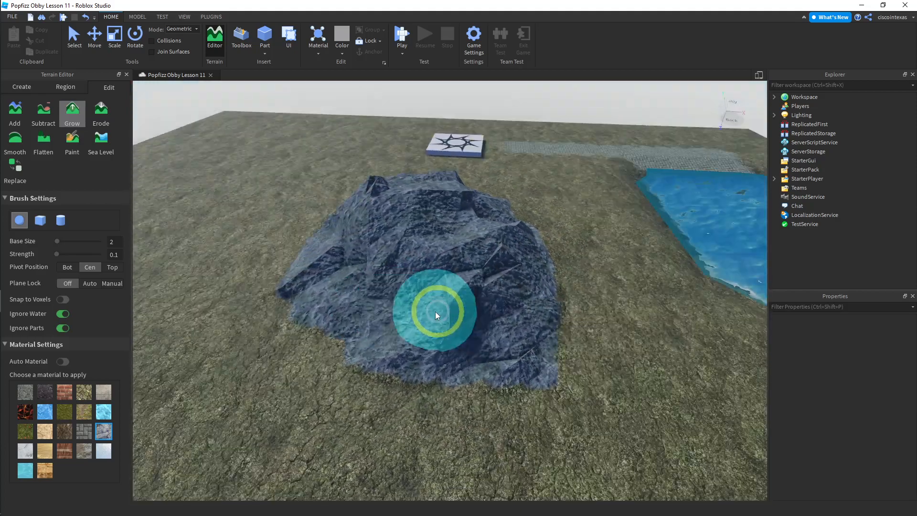
pyautogui.moveTo(434, 311)
pyautogui.mouseDown()
pyautogui.moveTo(378, 331)
pyautogui.moveTo(348, 328)
pyautogui.moveTo(300, 299)
pyautogui.mouseUp()
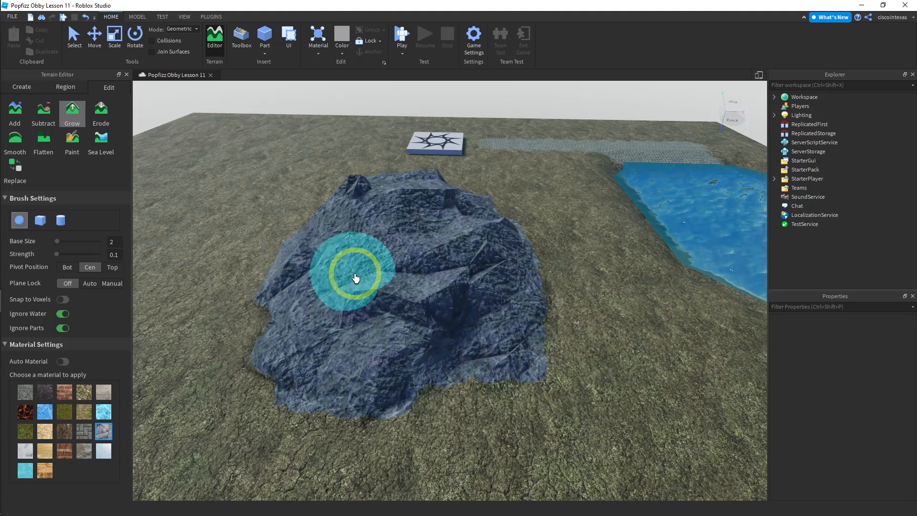
# Step: Start a playtest, run the avatar from the spawn pad up the rock mountain and look around from its top
pyautogui.click(401, 35)
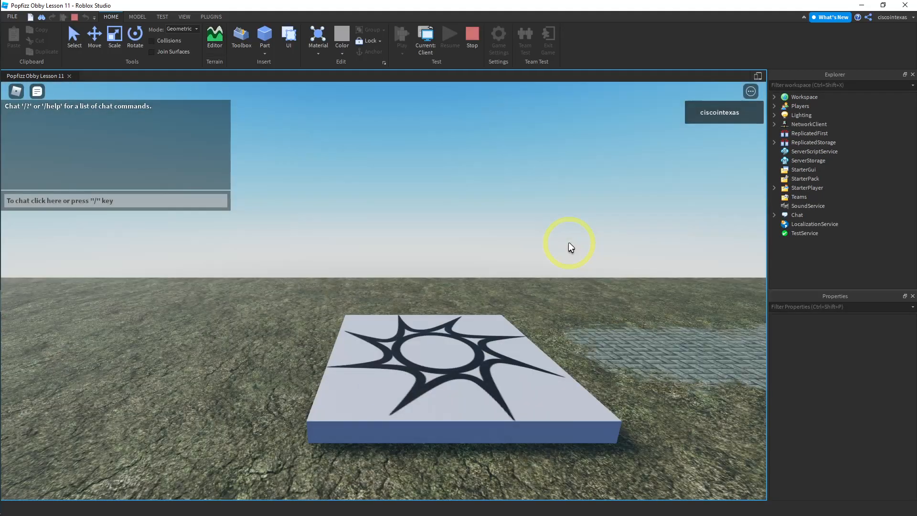
pyautogui.press('Right')
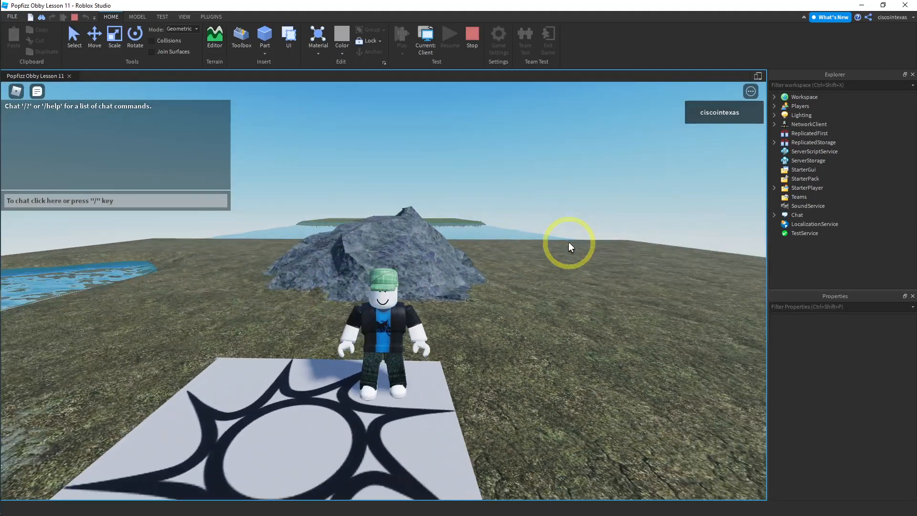
pyautogui.press('w')
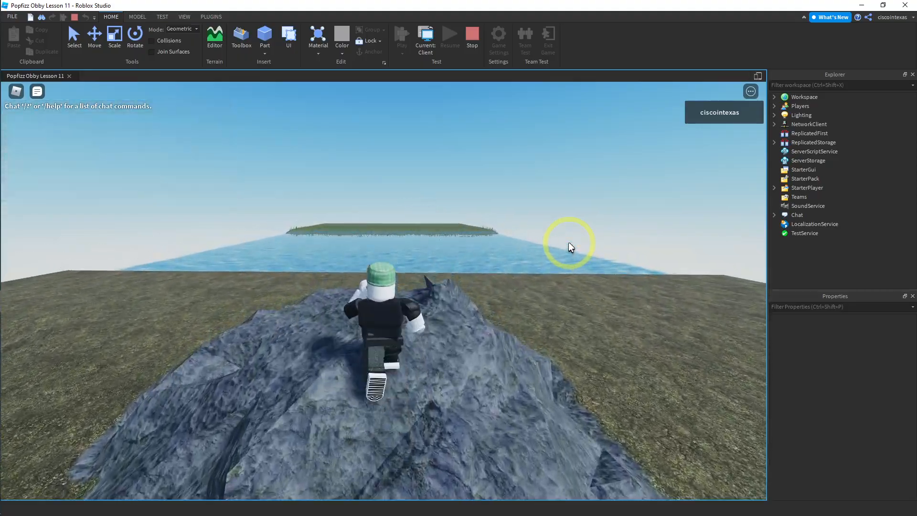
pyautogui.press('Right')
pyautogui.press('Left')
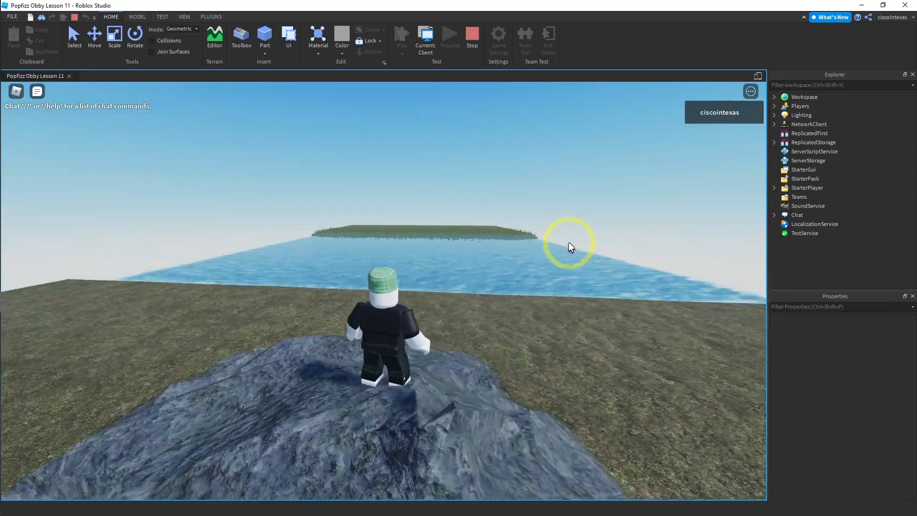
pyautogui.press('Left')
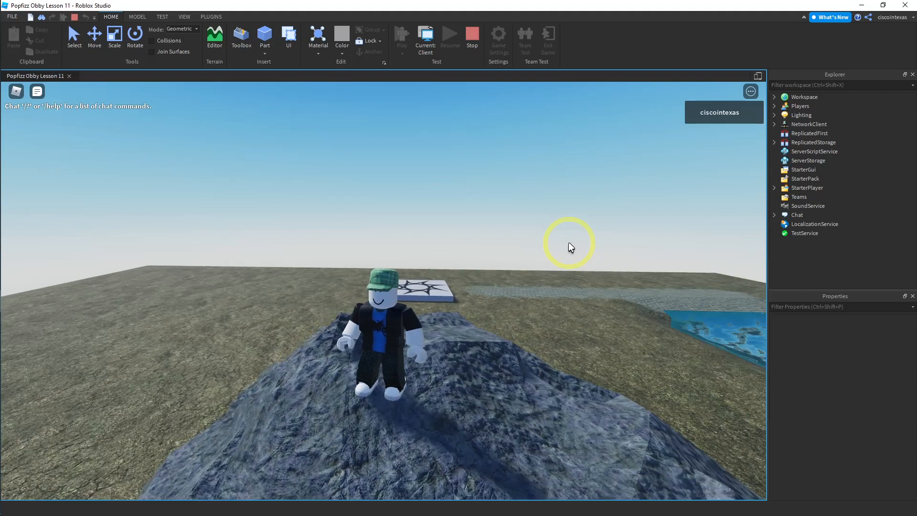
# Step: Walk the avatar back down the mountain to the spawn pad and end the playtest
pyautogui.press('w')
pyautogui.press('Left')
pyautogui.press('Left')
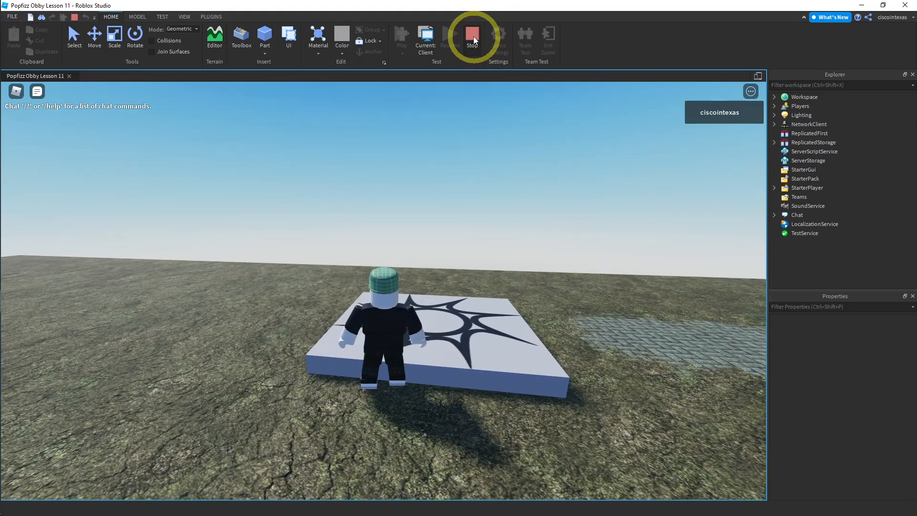
pyautogui.click(473, 36)
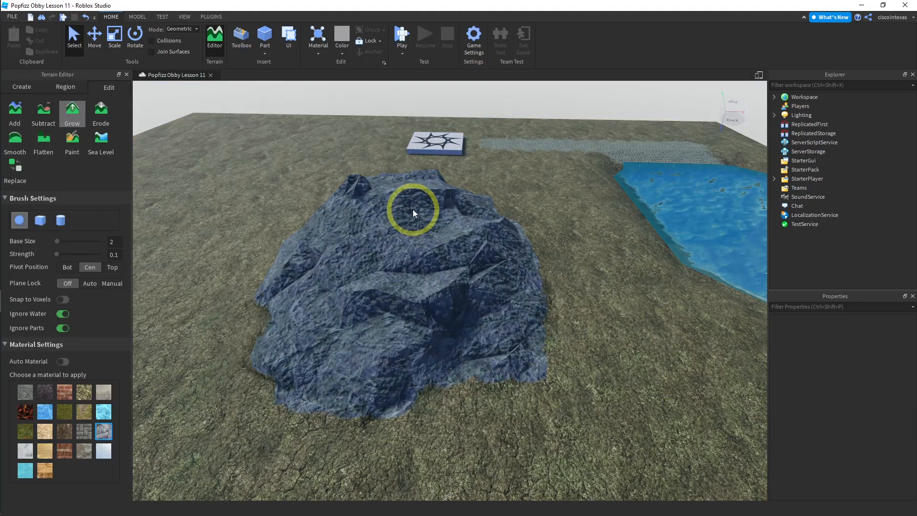
# Step: Paint a Snow cap over the upper part of the rock mountain with the Paint tool at base size 1
pyautogui.click(72, 147)
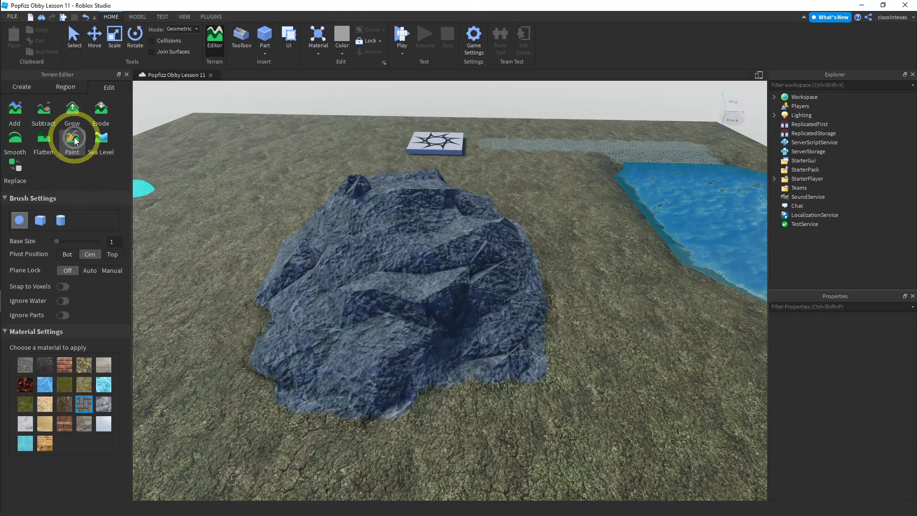
pyautogui.click(105, 425)
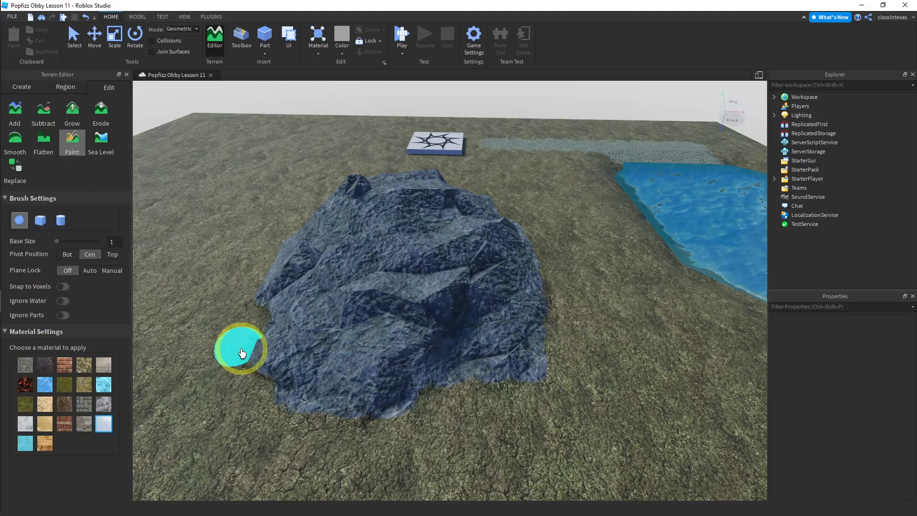
pyautogui.moveTo(414, 210)
pyautogui.mouseDown()
pyautogui.moveTo(375, 213)
pyautogui.moveTo(389, 242)
pyautogui.moveTo(445, 234)
pyautogui.moveTo(440, 224)
pyautogui.mouseUp()
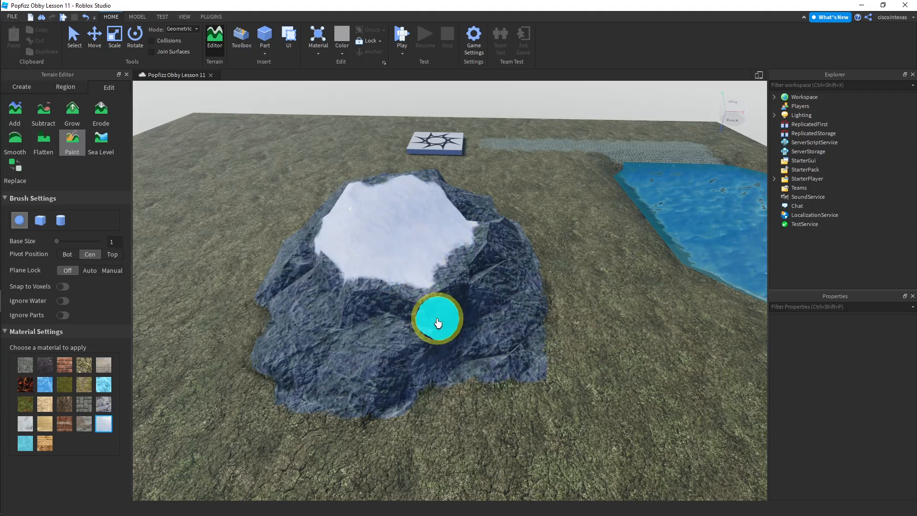
# Step: Start another playtest, run the avatar up onto the mountain's snow cap and look around from there
pyautogui.click(399, 35)
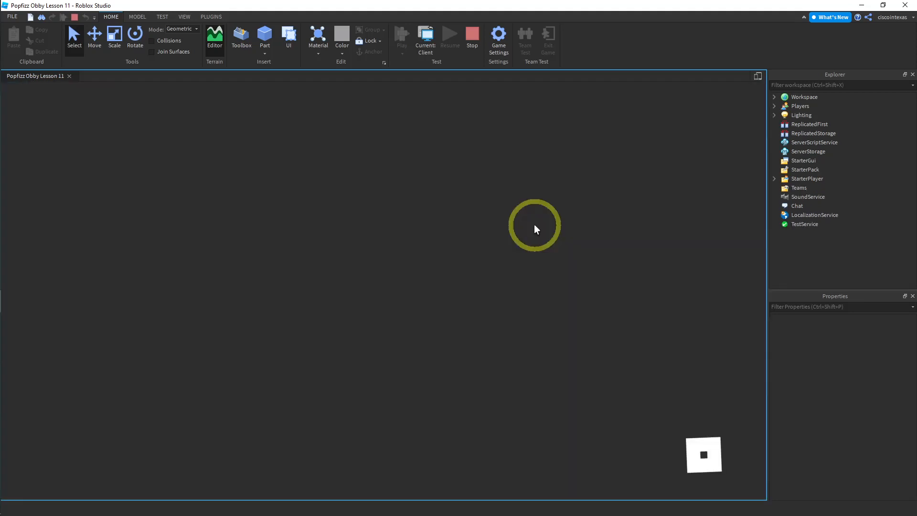
pyautogui.press('Right')
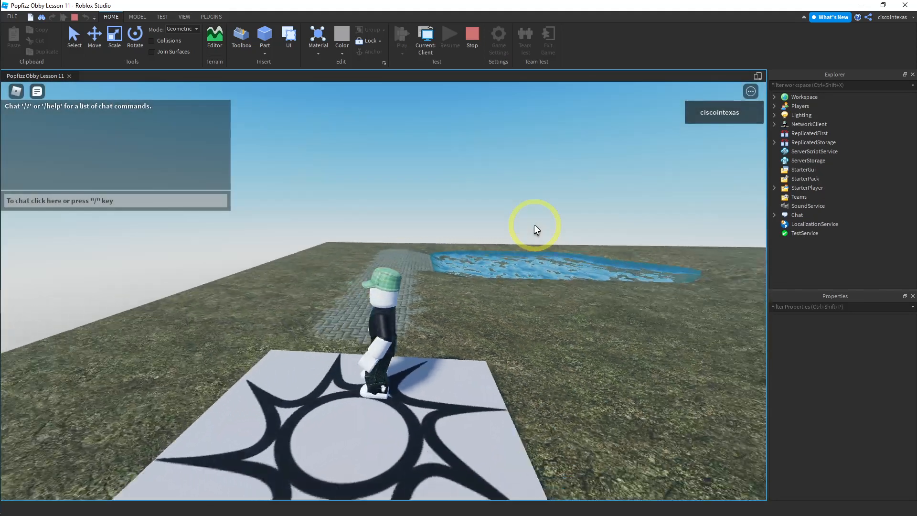
pyautogui.press('w')
pyautogui.press('w')
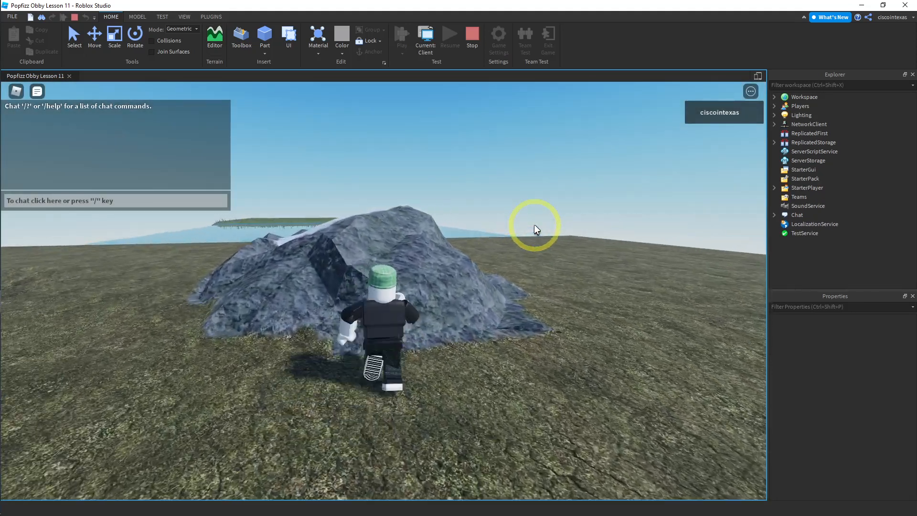
pyautogui.press('Left')
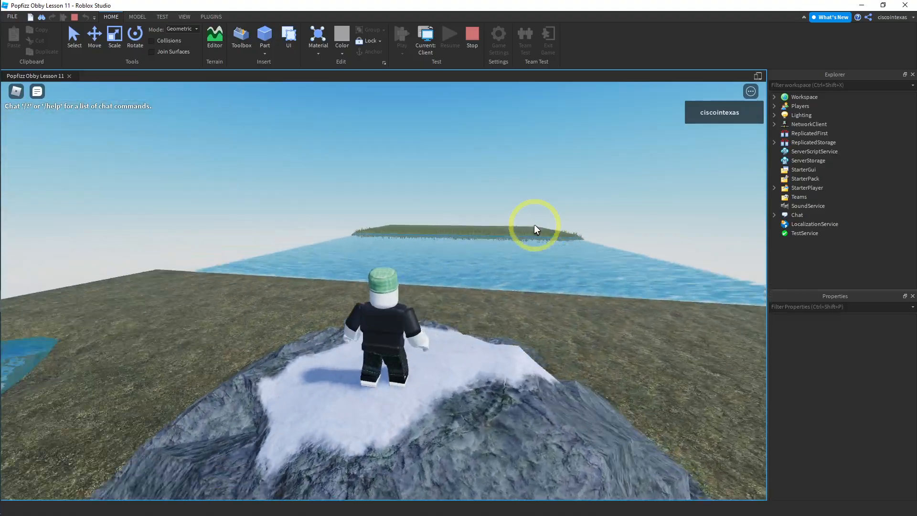
pyautogui.press('Right')
pyautogui.press('Right')
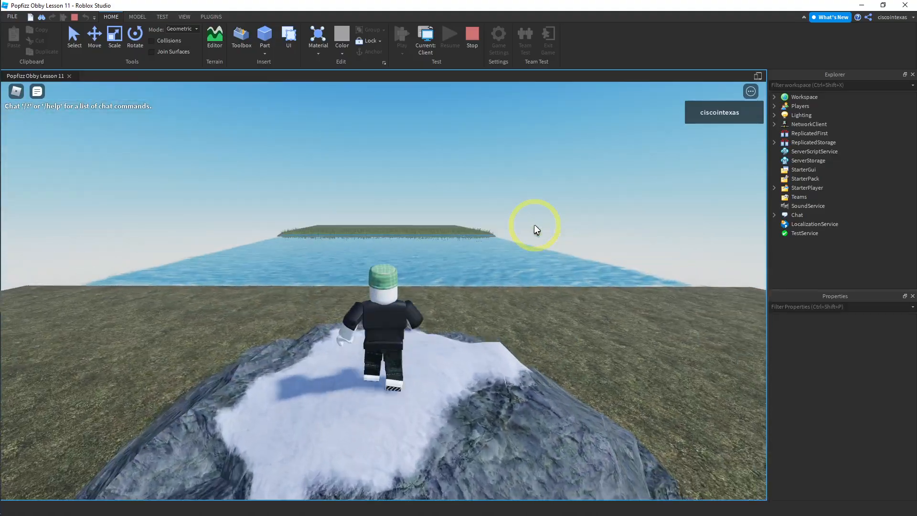
pyautogui.press('Left')
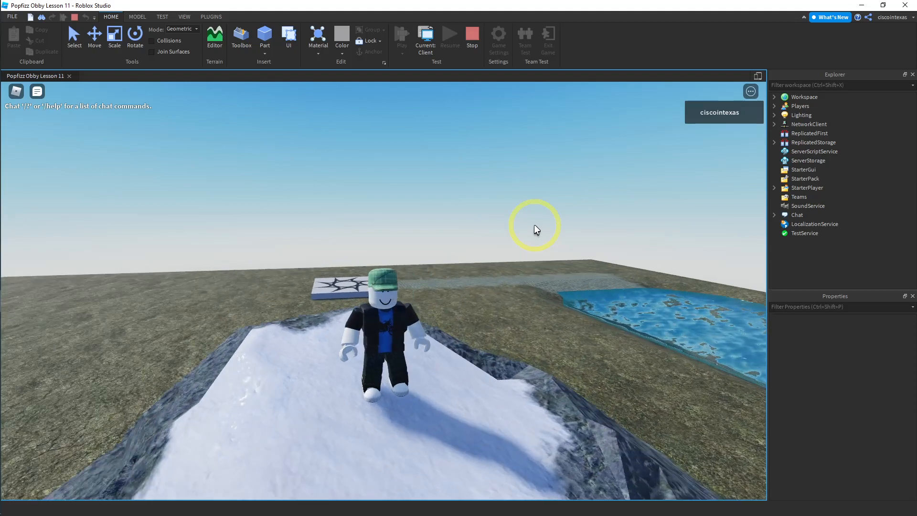
# Step: Look around from the snow cap, run the avatar down past the spawn pad onto the pavement path, and end the playtest
pyautogui.press('Left')
pyautogui.press('Right')
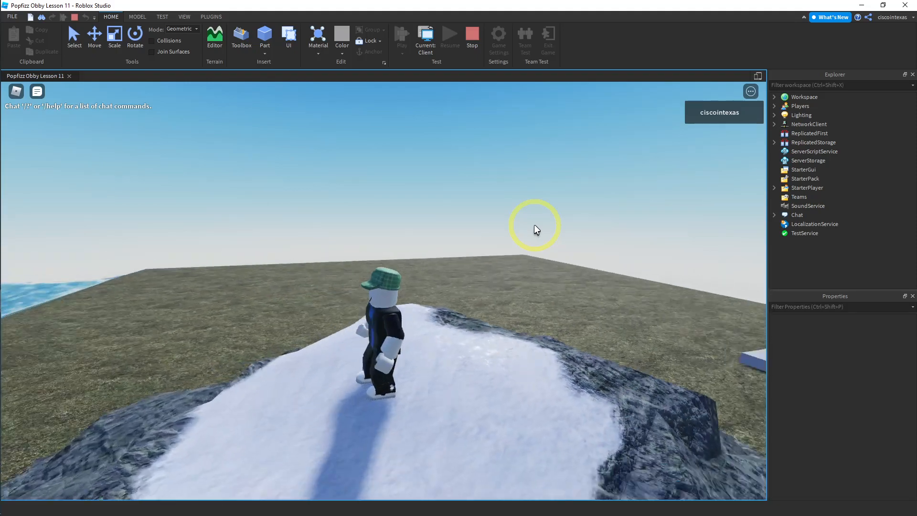
pyautogui.press('Right')
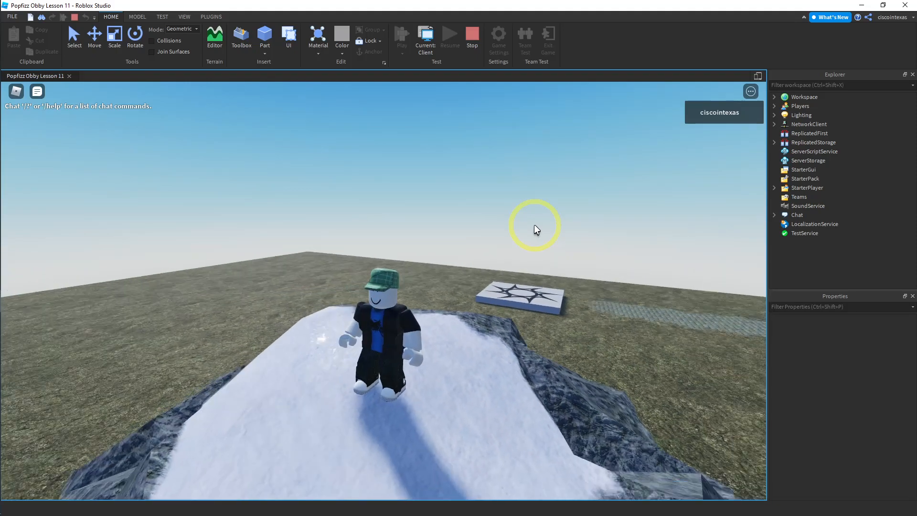
pyautogui.press('Up')
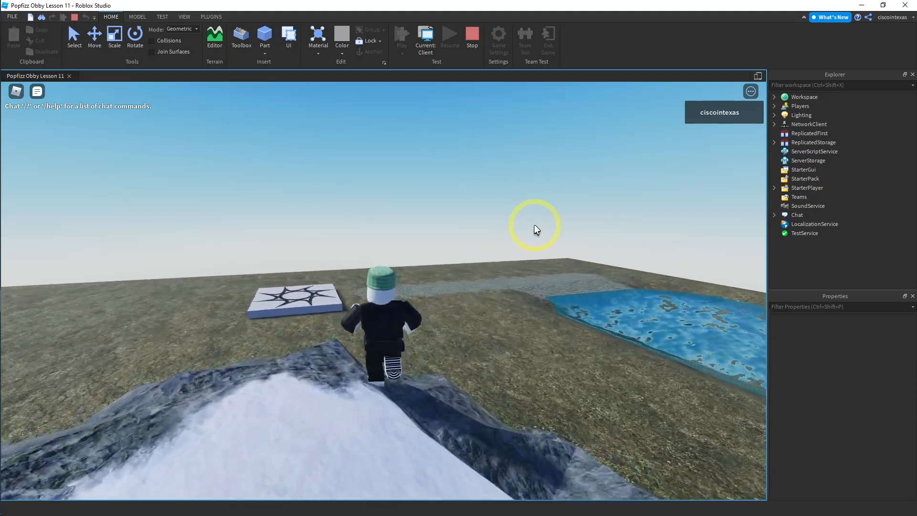
pyautogui.press('Up')
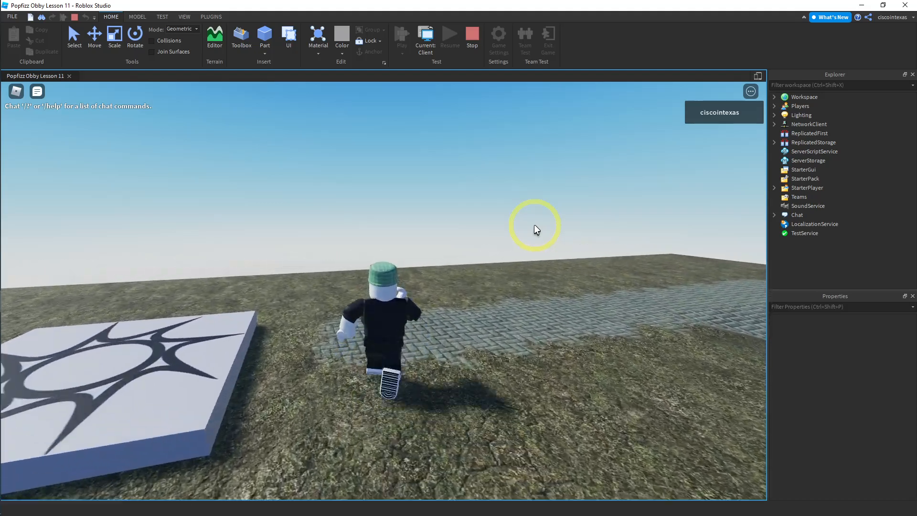
pyautogui.press('Right')
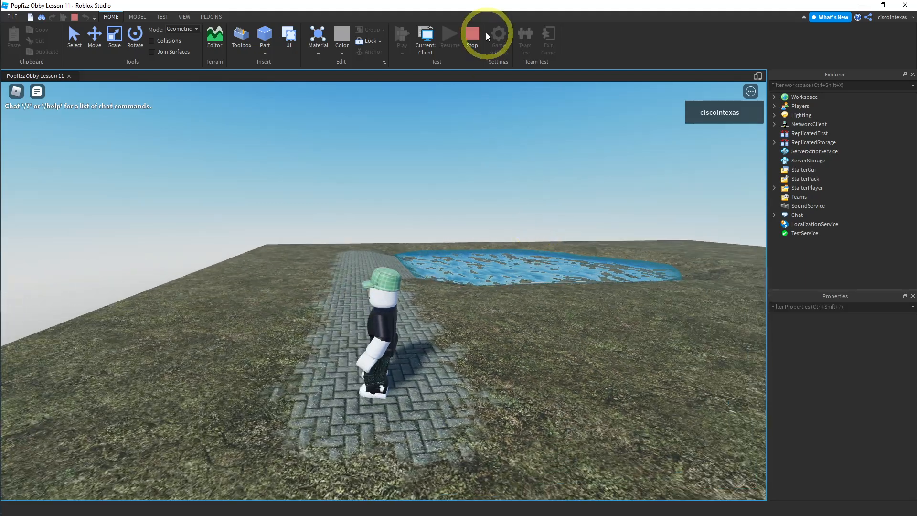
pyautogui.click(472, 36)
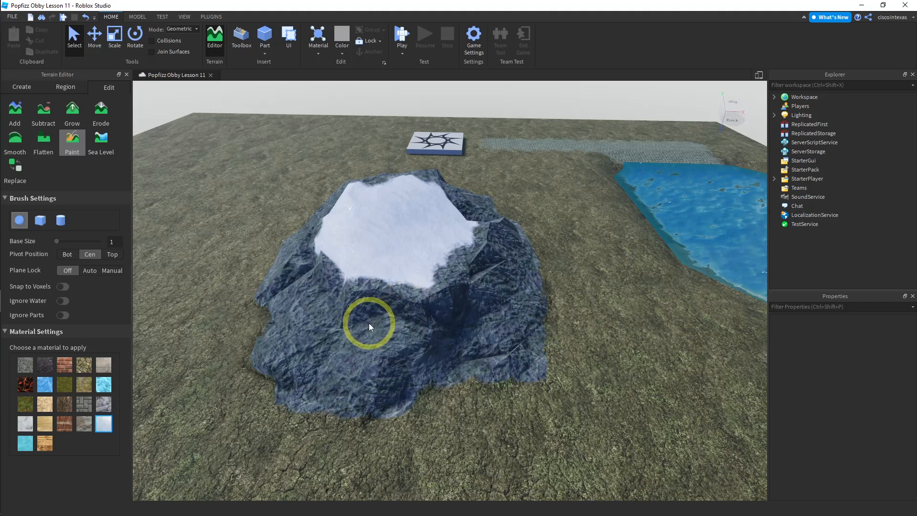
# Step: Carve a first shallow dip in the open ground away from the mountain with the Erode tool at base size 1
pyautogui.click(74, 144)
pyautogui.click(102, 119)
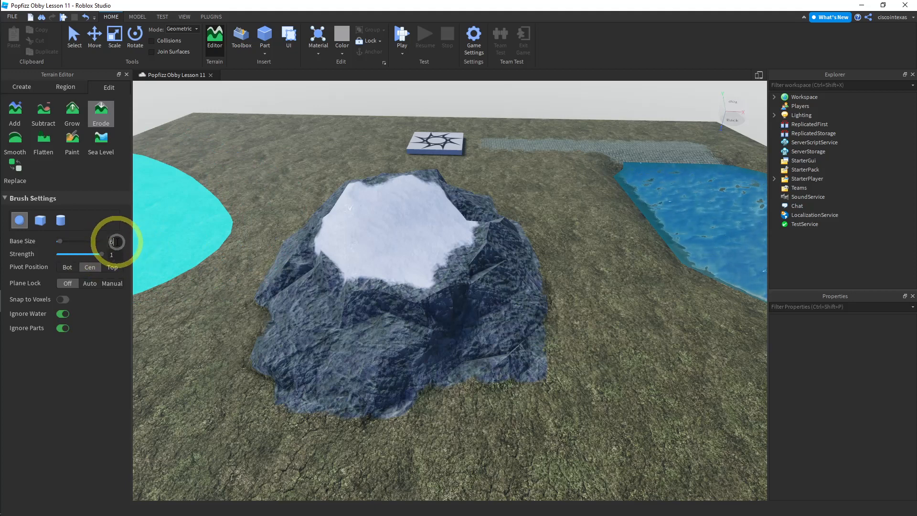
pyautogui.press('Return')
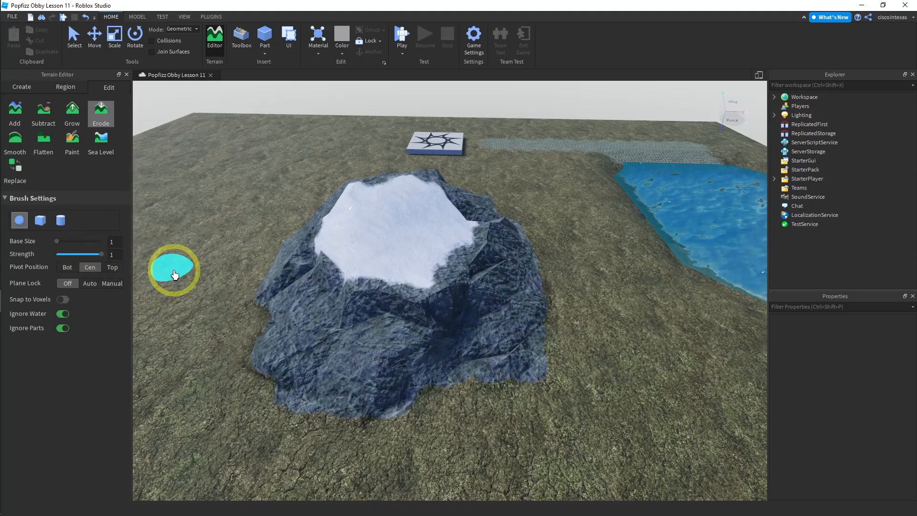
pyautogui.press('d')
pyautogui.moveTo(200, 320); pyautogui.dragTo(200, 321, button='right')
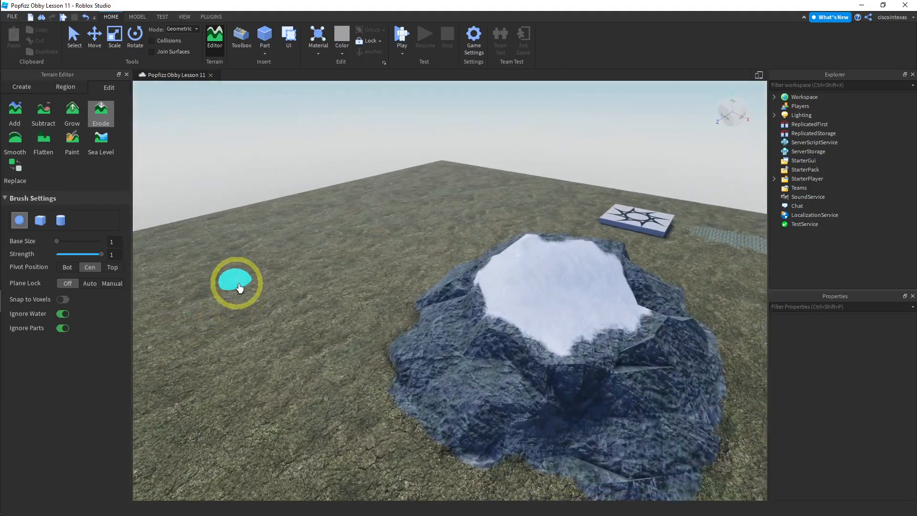
pyautogui.press('a')
pyautogui.press('w')
pyautogui.press('a')
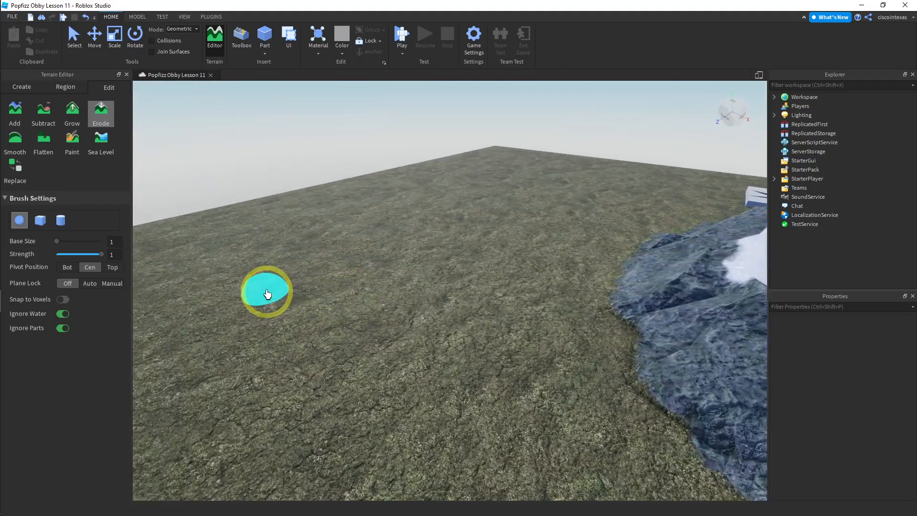
pyautogui.press('a')
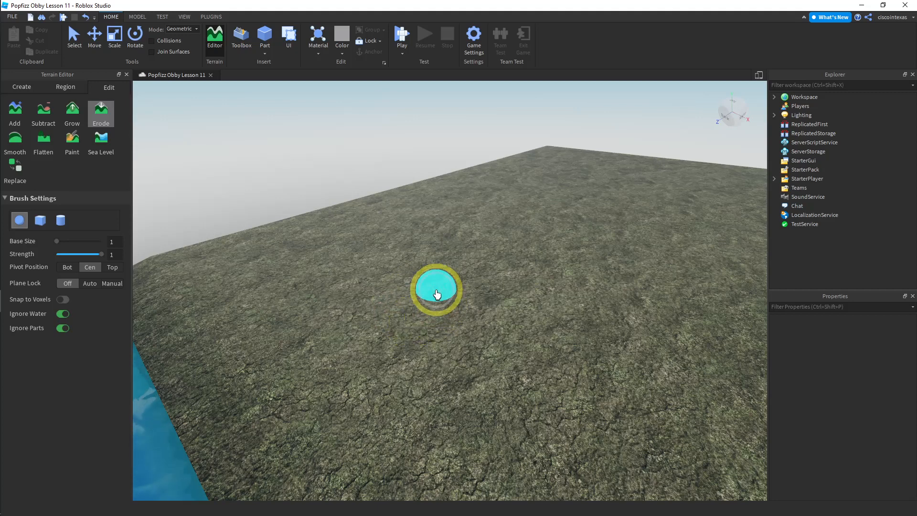
pyautogui.press('d')
pyautogui.moveTo(435, 290); pyautogui.dragTo(433, 290, button='right')
pyautogui.moveTo(362, 363); pyautogui.dragTo(347, 367, button='right')
pyautogui.press('a')
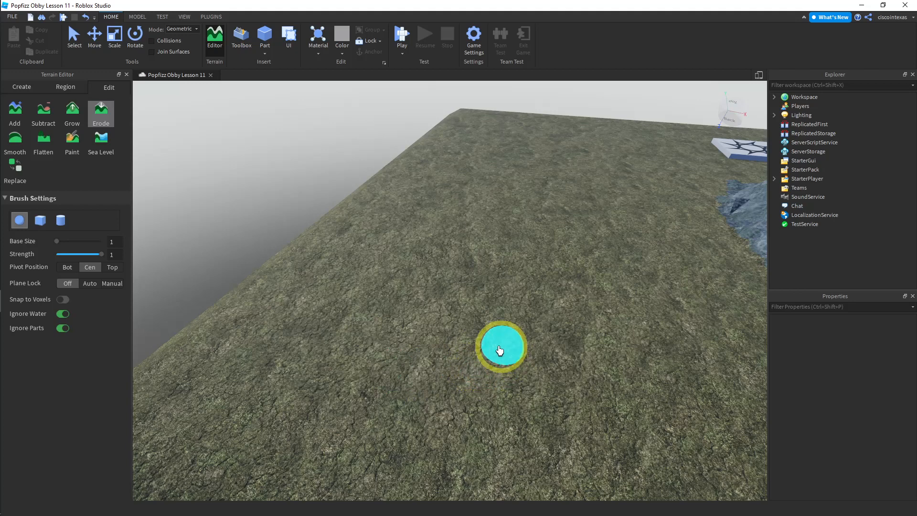
pyautogui.moveTo(454, 373)
pyautogui.mouseDown()
pyautogui.moveTo(446, 372)
pyautogui.moveTo(495, 376)
pyautogui.mouseUp()
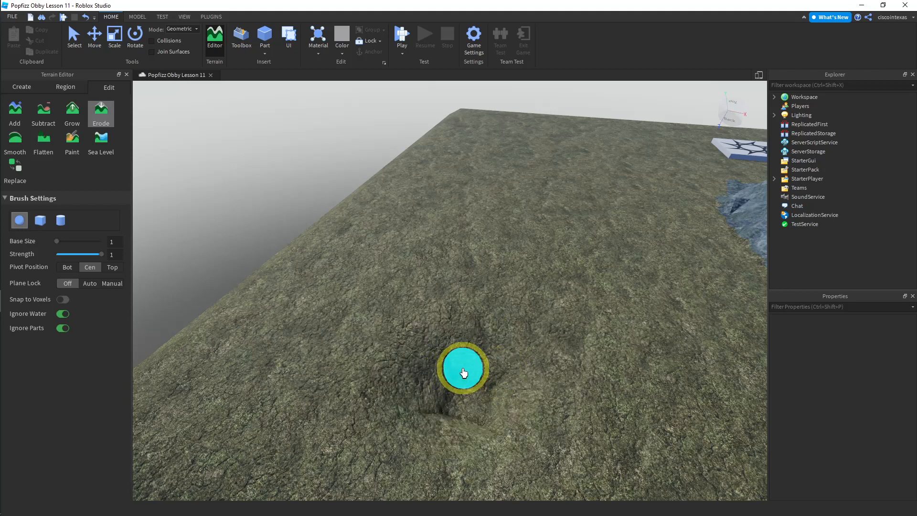
# Step: Extend the eroded dip into a longer curved trench in the ground near the terrain's edge
pyautogui.press('a')
pyautogui.moveTo(458, 362); pyautogui.dragTo(455, 362, button='right')
pyautogui.moveTo(455, 361)
pyautogui.mouseDown()
pyautogui.moveTo(416, 364)
pyautogui.moveTo(391, 387)
pyautogui.moveTo(381, 428)
pyautogui.moveTo(397, 450)
pyautogui.moveTo(450, 460)
pyautogui.moveTo(509, 446)
pyautogui.moveTo(528, 399)
pyautogui.moveTo(497, 368)
pyautogui.moveTo(457, 350)
pyautogui.moveTo(406, 346)
pyautogui.moveTo(365, 357)
pyautogui.moveTo(352, 383)
pyautogui.moveTo(352, 415)
pyautogui.moveTo(384, 421)
pyautogui.moveTo(350, 465)
pyautogui.moveTo(434, 485)
pyautogui.moveTo(506, 466)
pyautogui.mouseUp()
pyautogui.press('a')
pyautogui.moveTo(467, 422); pyautogui.dragTo(487, 391, button='right')
pyautogui.press('a')
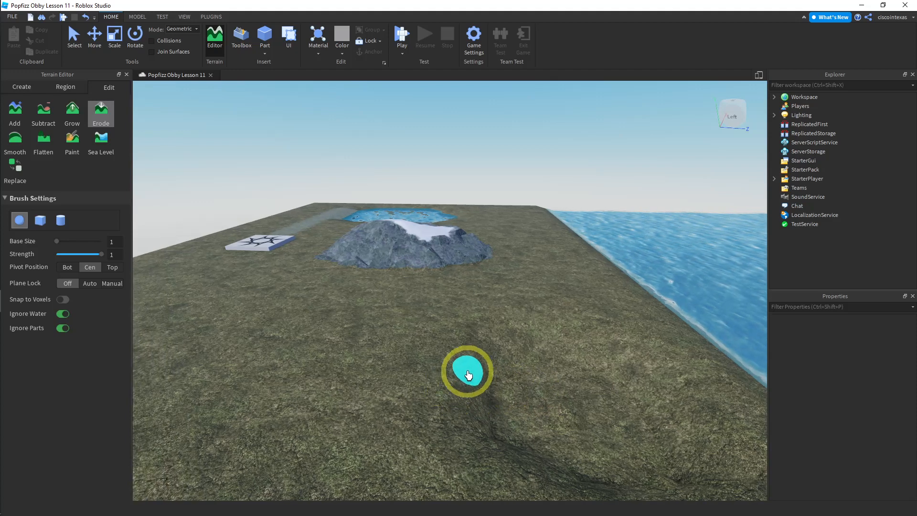
pyautogui.moveTo(477, 366)
pyautogui.mouseDown()
pyautogui.moveTo(472, 413)
pyautogui.moveTo(472, 386)
pyautogui.moveTo(508, 399)
pyautogui.moveTo(565, 469)
pyautogui.moveTo(621, 473)
pyautogui.moveTo(524, 380)
pyautogui.moveTo(533, 364)
pyautogui.moveTo(553, 372)
pyautogui.moveTo(575, 419)
pyautogui.moveTo(539, 441)
pyautogui.moveTo(498, 438)
pyautogui.mouseUp()
pyautogui.moveTo(542, 441); pyautogui.dragTo(536, 432, button='right')
pyautogui.moveTo(420, 413)
pyautogui.mouseDown(button='right')
pyautogui.moveTo(487, 388)
pyautogui.moveTo(414, 315)
pyautogui.mouseUp(button='right')
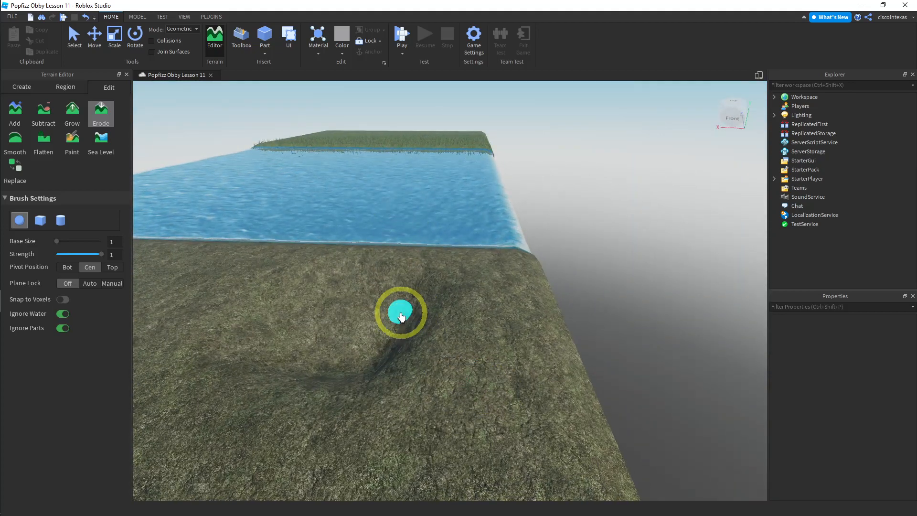
# Step: Deepen and widen the trench into a pit with Erode until the baseplate floor is exposed
pyautogui.moveTo(364, 372)
pyautogui.mouseDown()
pyautogui.moveTo(410, 374)
pyautogui.moveTo(305, 398)
pyautogui.moveTo(252, 391)
pyautogui.moveTo(319, 415)
pyautogui.moveTo(393, 417)
pyautogui.moveTo(415, 387)
pyautogui.moveTo(342, 370)
pyautogui.moveTo(313, 374)
pyautogui.moveTo(383, 386)
pyautogui.moveTo(401, 420)
pyautogui.moveTo(293, 416)
pyautogui.moveTo(333, 358)
pyautogui.moveTo(401, 364)
pyautogui.moveTo(316, 374)
pyautogui.moveTo(351, 387)
pyautogui.moveTo(376, 362)
pyautogui.mouseUp()
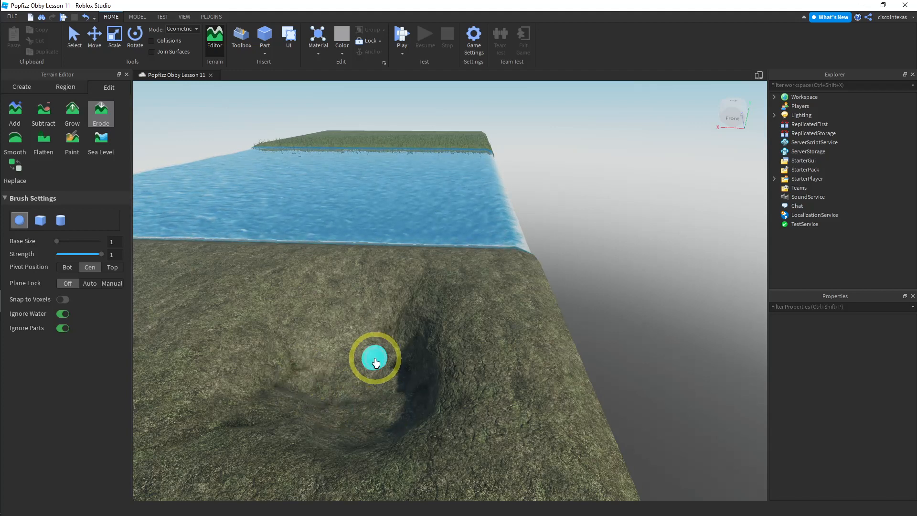
pyautogui.moveTo(444, 370)
pyautogui.mouseDown()
pyautogui.moveTo(434, 409)
pyautogui.moveTo(434, 362)
pyautogui.moveTo(354, 370)
pyautogui.moveTo(386, 423)
pyautogui.moveTo(416, 370)
pyautogui.mouseUp()
pyautogui.moveTo(359, 354)
pyautogui.mouseDown()
pyautogui.moveTo(335, 353)
pyautogui.moveTo(421, 352)
pyautogui.moveTo(348, 395)
pyautogui.moveTo(365, 385)
pyautogui.moveTo(430, 385)
pyautogui.moveTo(400, 377)
pyautogui.mouseUp()
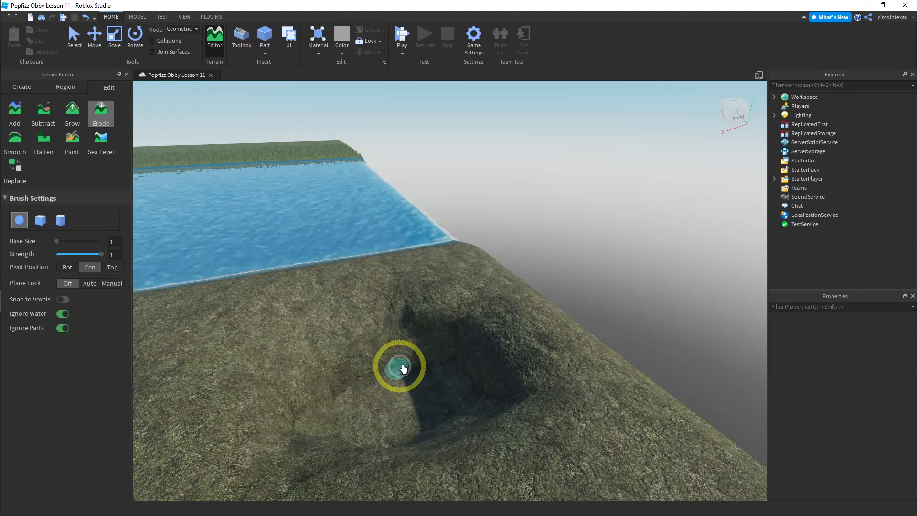
pyautogui.moveTo(330, 391)
pyautogui.mouseDown()
pyautogui.moveTo(309, 384)
pyautogui.moveTo(356, 389)
pyautogui.mouseUp()
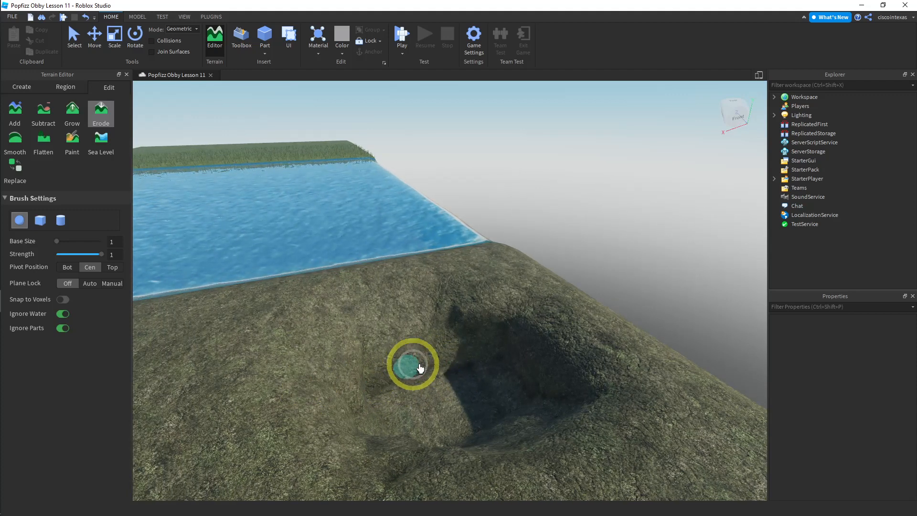
pyautogui.moveTo(435, 415)
pyautogui.mouseDown()
pyautogui.moveTo(428, 348)
pyautogui.moveTo(497, 395)
pyautogui.moveTo(448, 447)
pyautogui.moveTo(459, 382)
pyautogui.moveTo(457, 436)
pyautogui.moveTo(323, 418)
pyautogui.mouseUp()
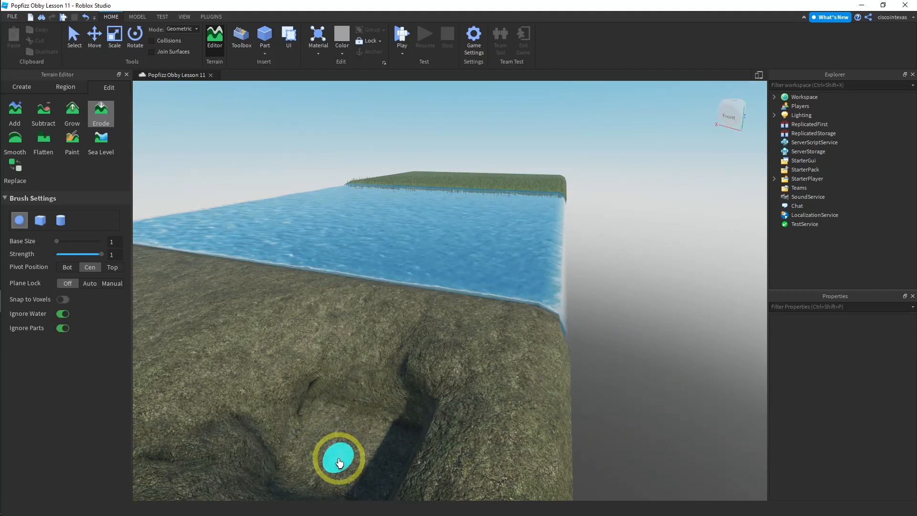
pyautogui.moveTo(339, 462); pyautogui.dragTo(389, 441)
pyautogui.moveTo(348, 400)
pyautogui.mouseDown()
pyautogui.moveTo(382, 389)
pyautogui.moveTo(353, 389)
pyautogui.moveTo(399, 403)
pyautogui.moveTo(397, 418)
pyautogui.mouseUp()
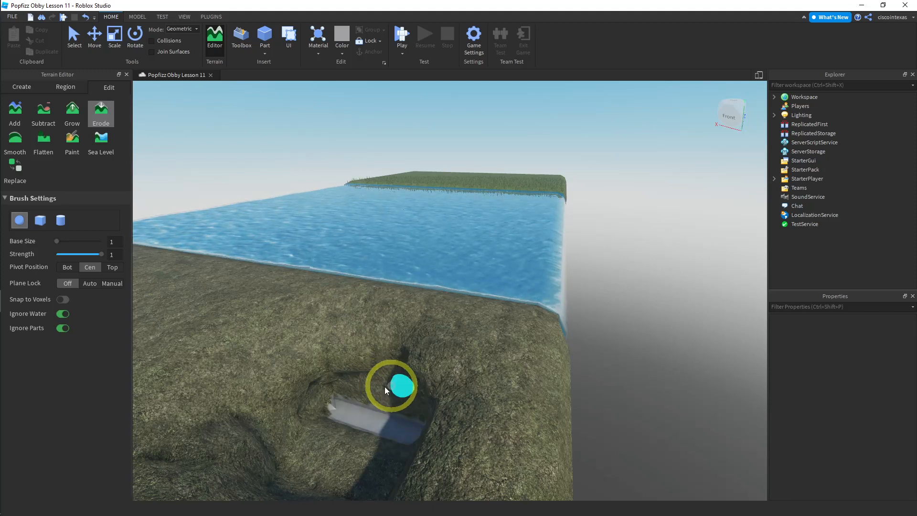
# Step: Erode the pit's wall above the exposed floor on the side facing the large water area
pyautogui.moveTo(392, 390)
pyautogui.mouseDown(button='middle')
pyautogui.moveTo(448, 394)
pyautogui.moveTo(438, 385)
pyautogui.moveTo(517, 398)
pyautogui.mouseUp(button='middle')
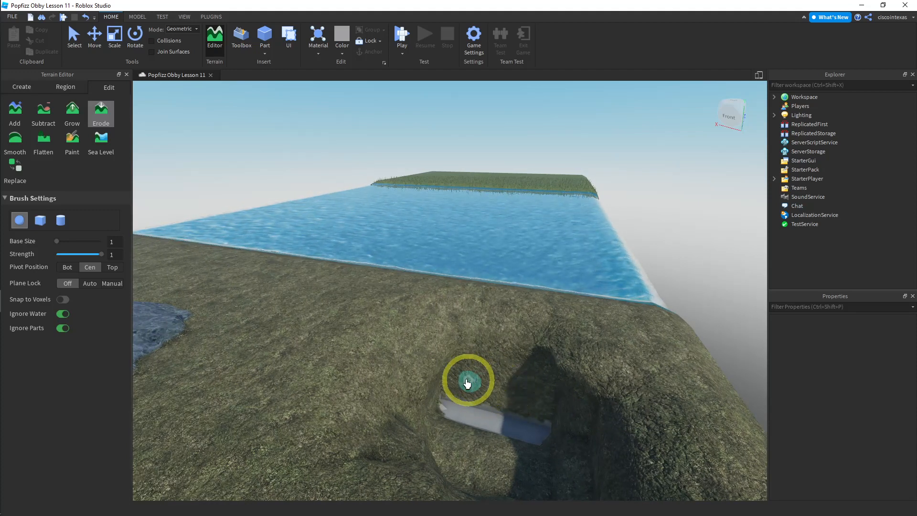
pyautogui.press('a')
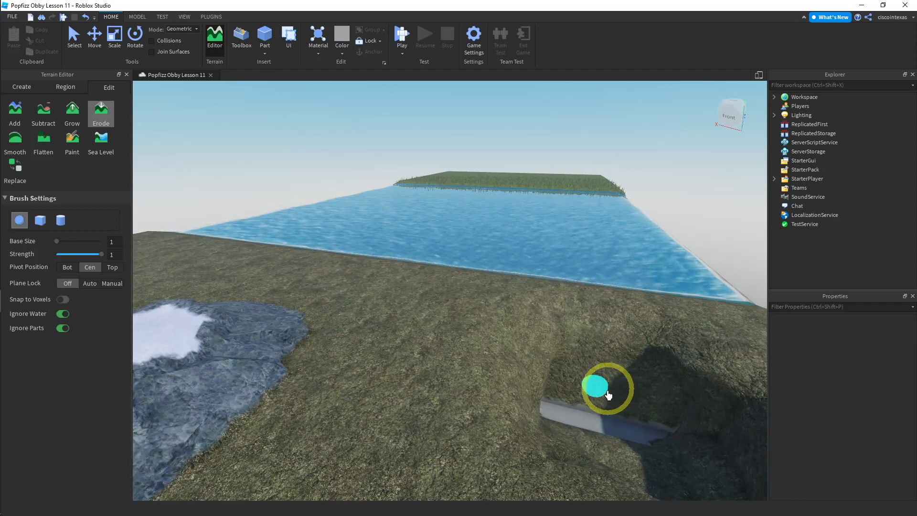
pyautogui.moveTo(608, 390); pyautogui.dragTo(610, 390, button='right')
pyautogui.press('a')
pyautogui.click(560, 335)
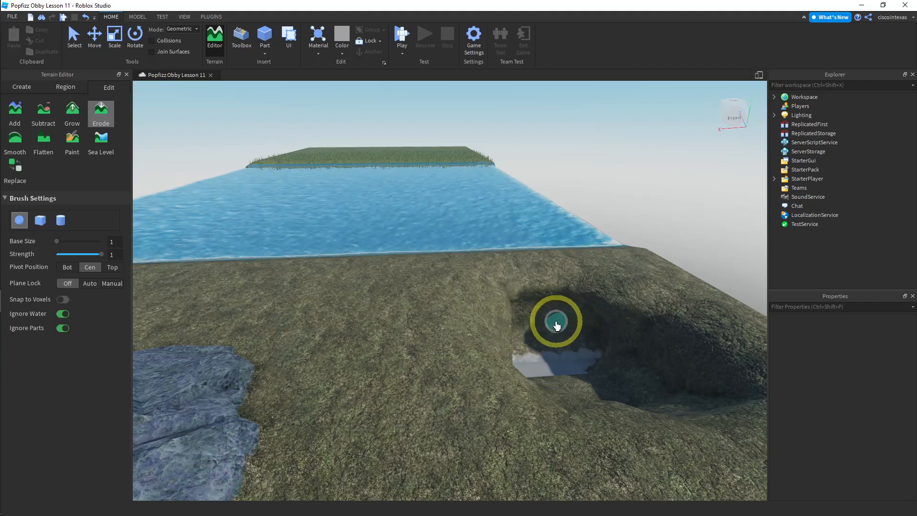
pyautogui.press('a')
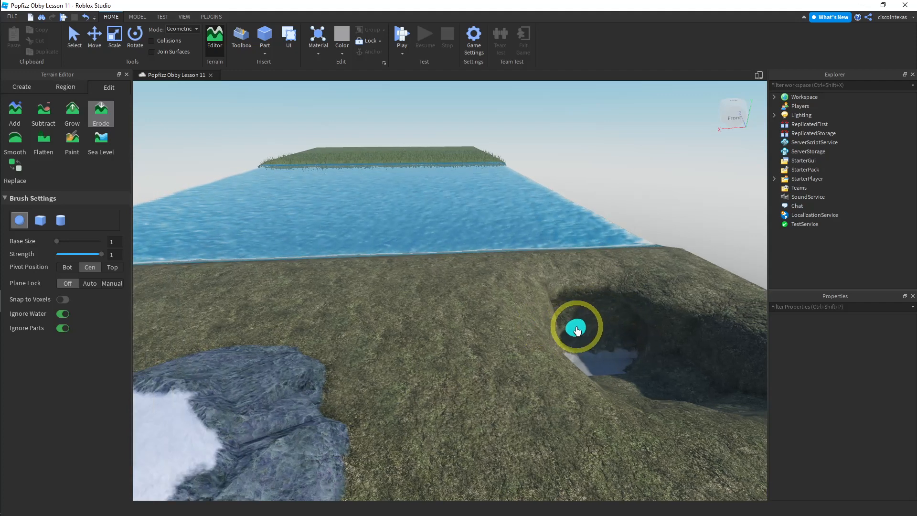
pyautogui.press('d')
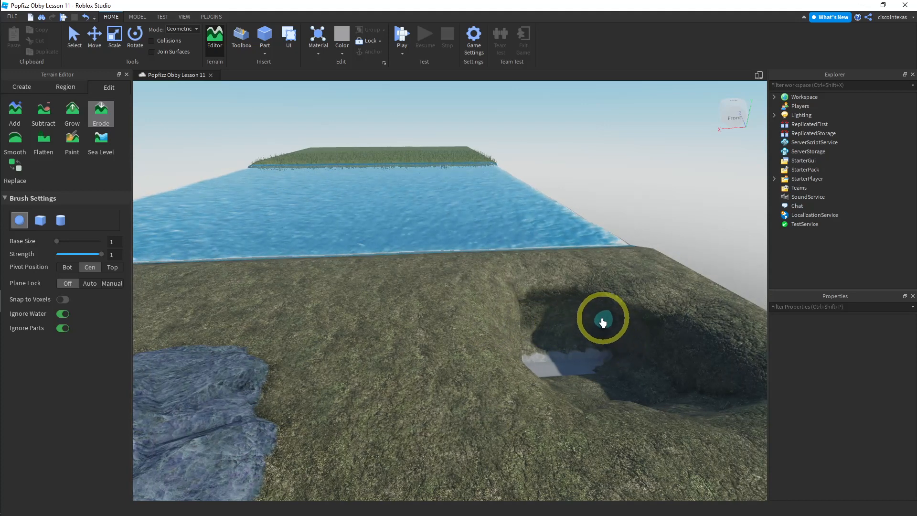
pyautogui.moveTo(549, 328); pyautogui.dragTo(553, 329, button='right')
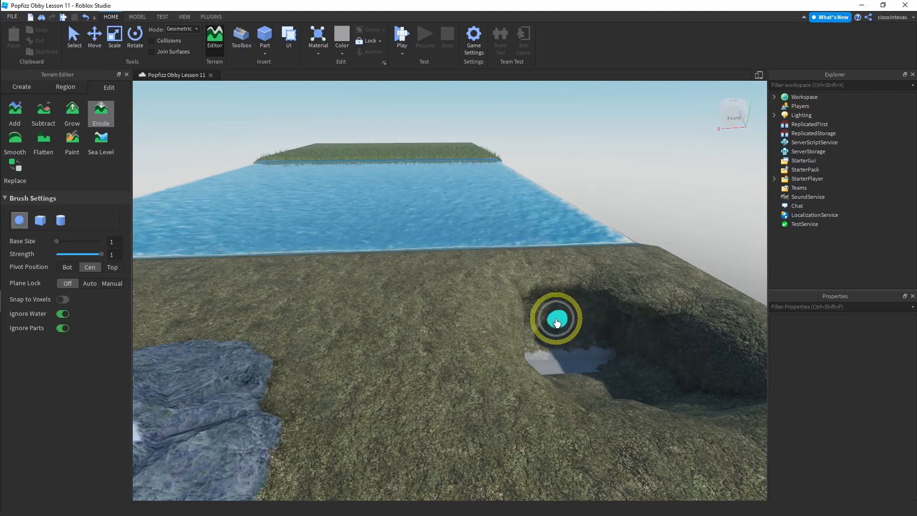
# Step: Erode the pit's inner walls and lower edges up close with the sphere brush to uncover more of the floor
pyautogui.press('e')
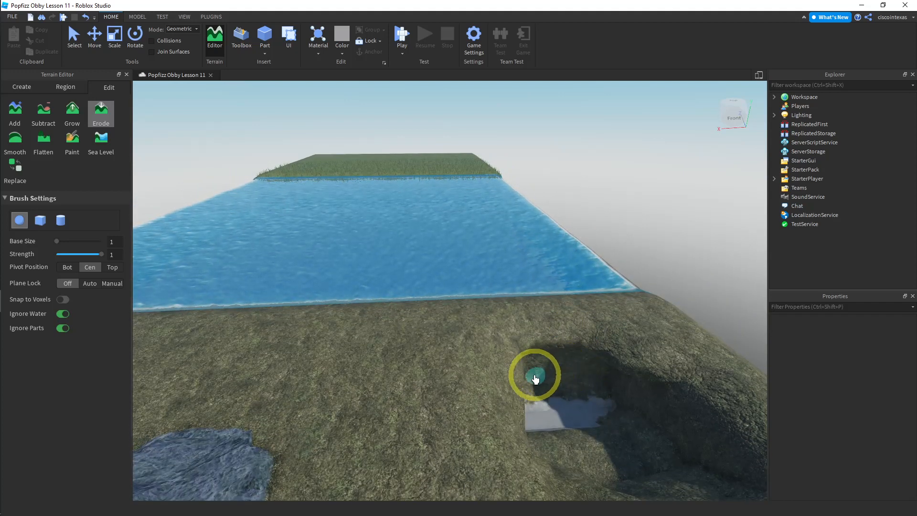
pyautogui.scroll(6, 552, 381)
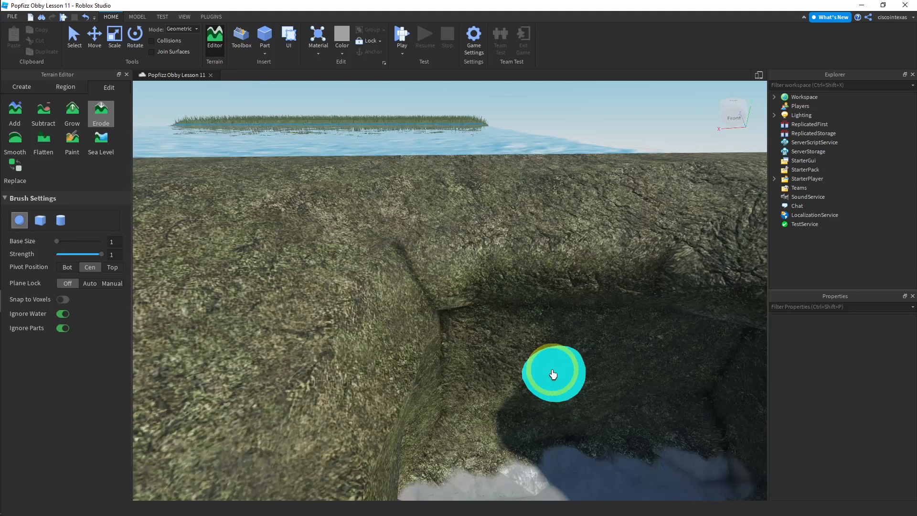
pyautogui.moveTo(441, 354)
pyautogui.mouseDown()
pyautogui.moveTo(425, 351)
pyautogui.moveTo(465, 403)
pyautogui.moveTo(568, 426)
pyautogui.moveTo(651, 353)
pyautogui.moveTo(663, 367)
pyautogui.moveTo(547, 327)
pyautogui.moveTo(468, 426)
pyautogui.moveTo(432, 382)
pyautogui.moveTo(466, 348)
pyautogui.moveTo(440, 331)
pyautogui.moveTo(543, 384)
pyautogui.moveTo(538, 419)
pyautogui.moveTo(549, 374)
pyautogui.mouseUp()
pyautogui.moveTo(548, 375); pyautogui.dragTo(546, 368, button='right')
pyautogui.moveTo(546, 368)
pyautogui.mouseDown()
pyautogui.moveTo(561, 367)
pyautogui.moveTo(436, 385)
pyautogui.moveTo(368, 423)
pyautogui.moveTo(447, 426)
pyautogui.mouseUp()
pyautogui.moveTo(447, 427); pyautogui.dragTo(447, 426, button='right')
pyautogui.moveTo(447, 426); pyautogui.dragTo(602, 431)
pyautogui.moveTo(602, 431); pyautogui.dragTo(599, 424, button='right')
pyautogui.moveTo(600, 424); pyautogui.dragTo(535, 389)
pyautogui.moveTo(535, 389); pyautogui.dragTo(534, 389, button='right')
pyautogui.press('e')
pyautogui.press('q')
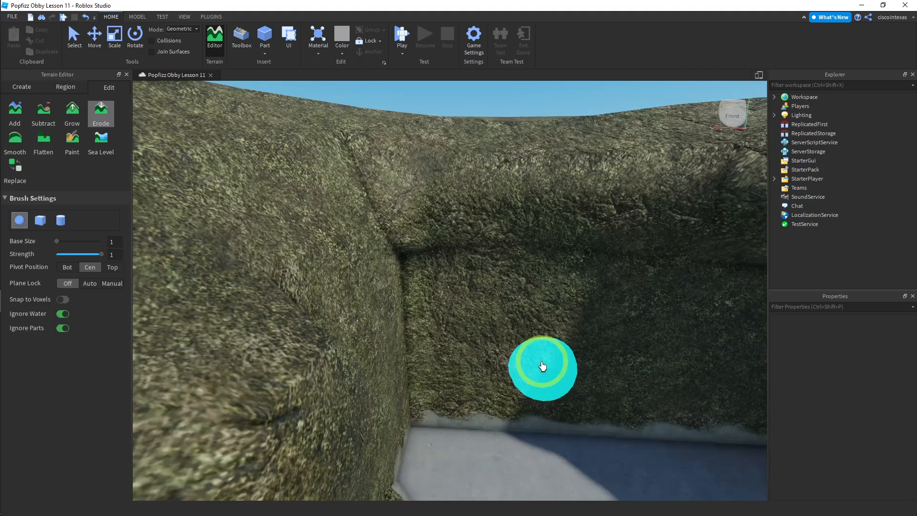
pyautogui.click(507, 349)
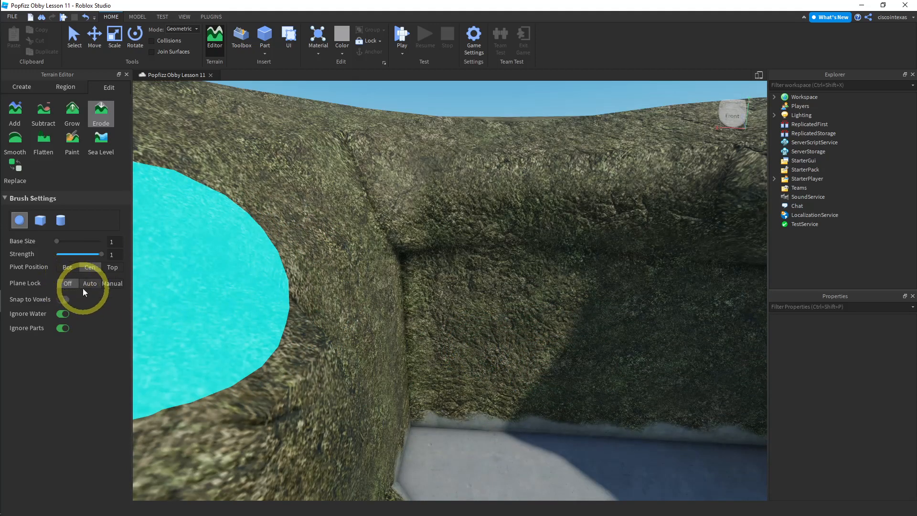
# Step: Erode more of the pit's lower wall with the box brush and then the cylinder brush, at base size and height 1
pyautogui.click(40, 221)
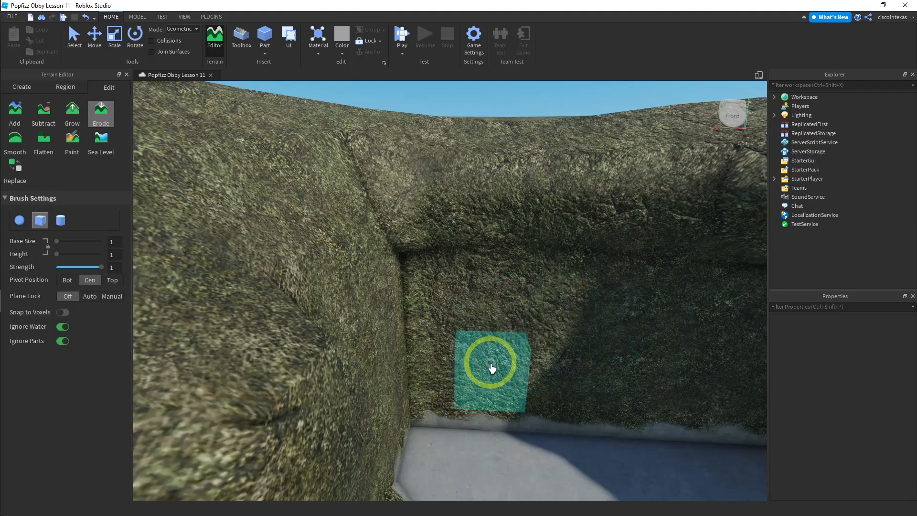
pyautogui.moveTo(566, 311); pyautogui.dragTo(565, 311, button='right')
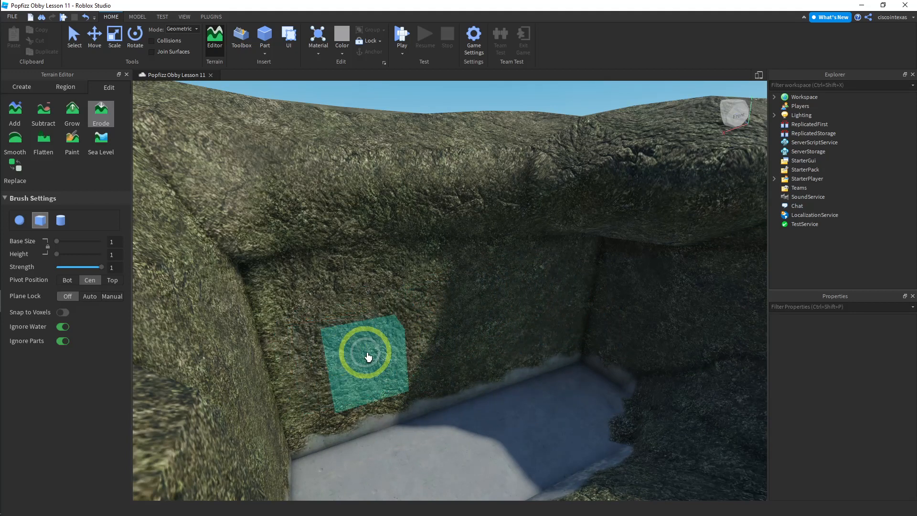
pyautogui.click(59, 221)
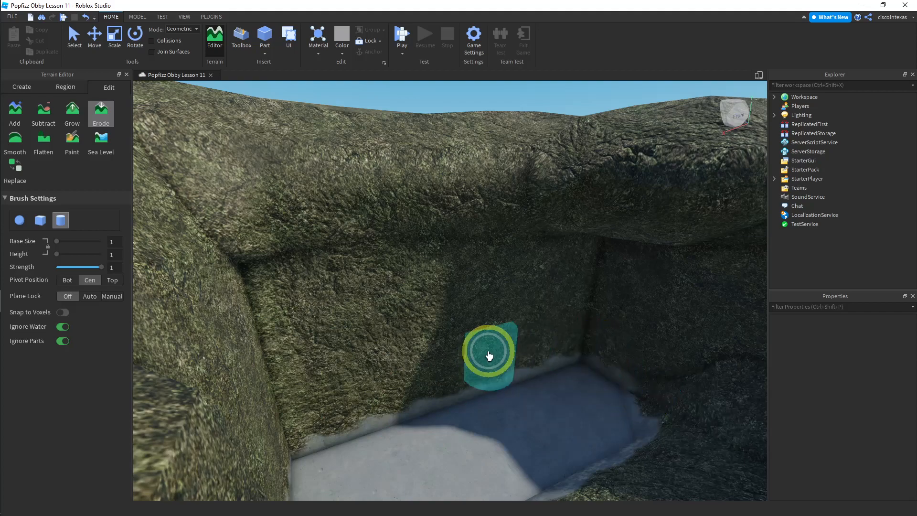
pyautogui.moveTo(417, 299); pyautogui.dragTo(413, 298, button='right')
pyautogui.press('e')
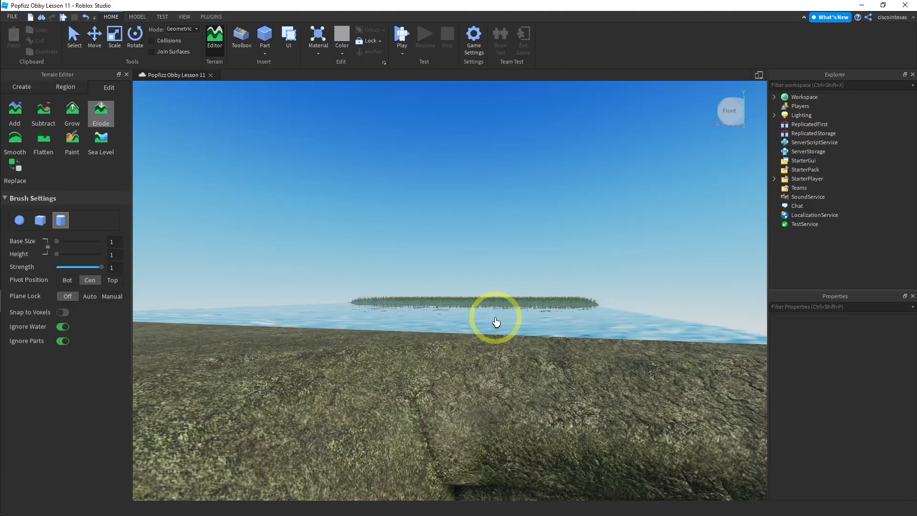
pyautogui.moveTo(542, 402); pyautogui.dragTo(527, 396, button='right')
pyautogui.scroll(-10, 529, 387)
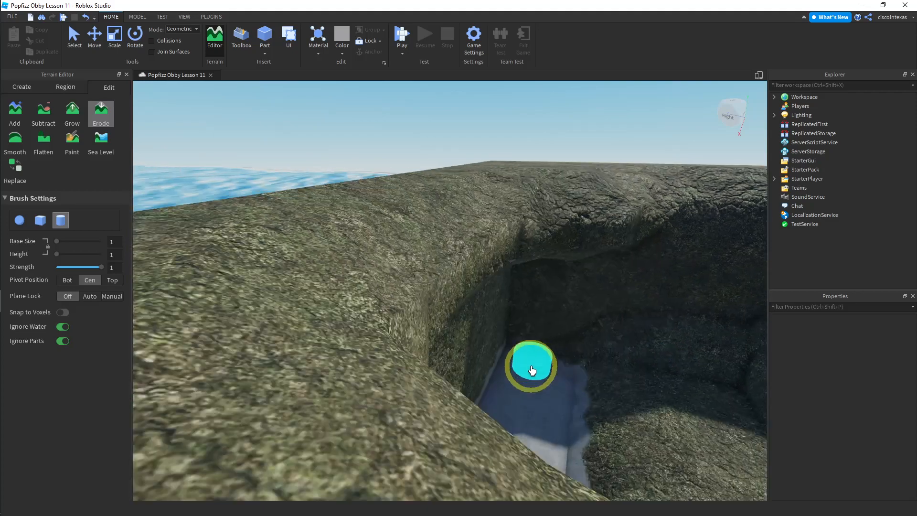
# Step: Start a playtest and run the avatar from the spawn pad into the eroded pit, down to its exposed floor
pyautogui.moveTo(551, 342); pyautogui.dragTo(522, 338, button='right')
pyautogui.scroll(-6, 477, 326)
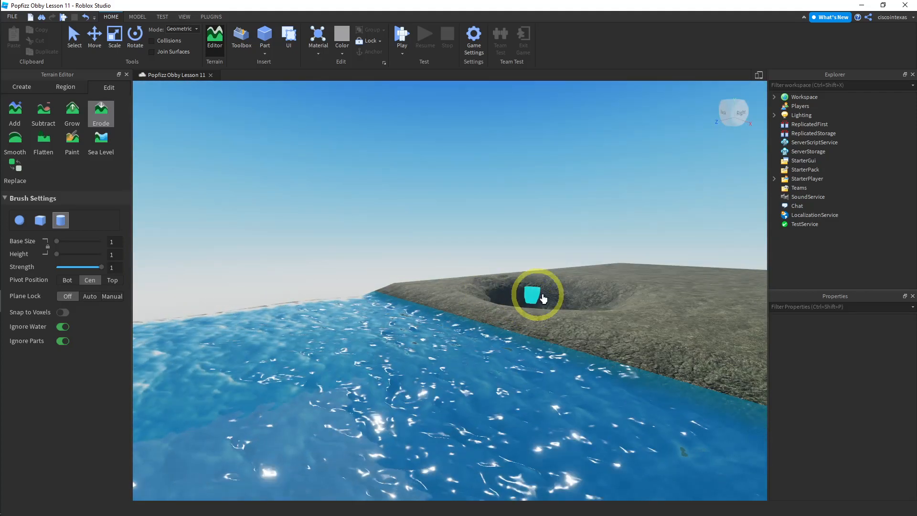
pyautogui.click(402, 38)
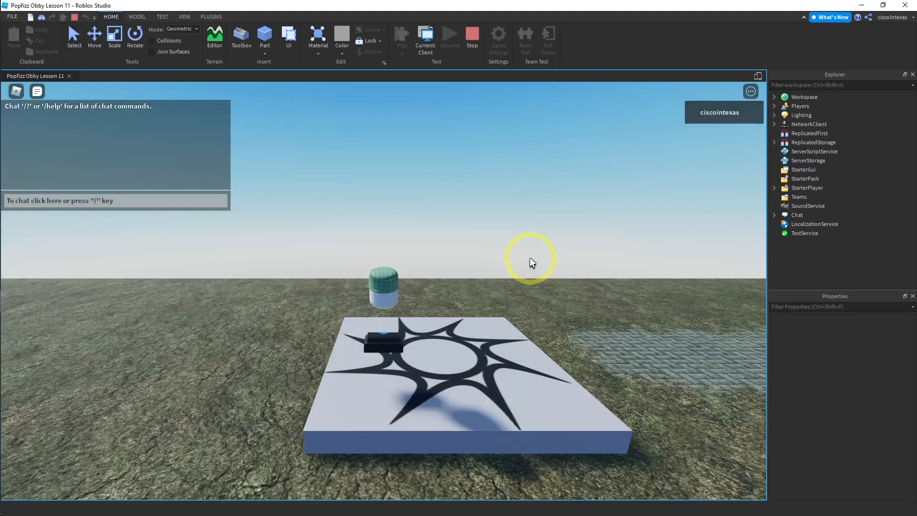
pyautogui.press('Right')
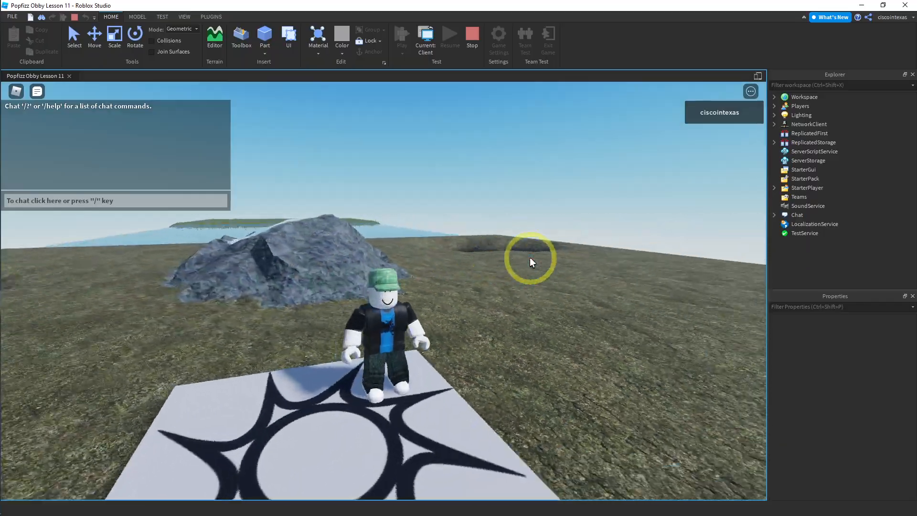
pyautogui.press('w')
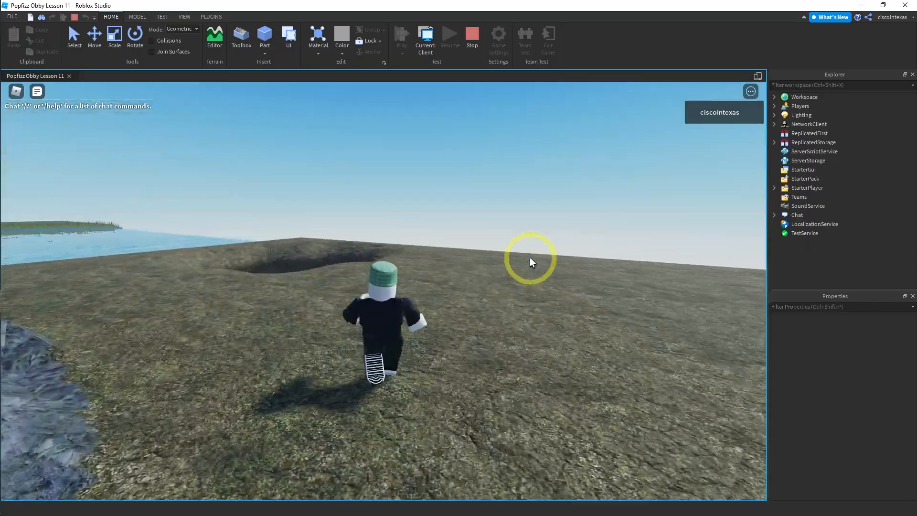
pyautogui.press('w')
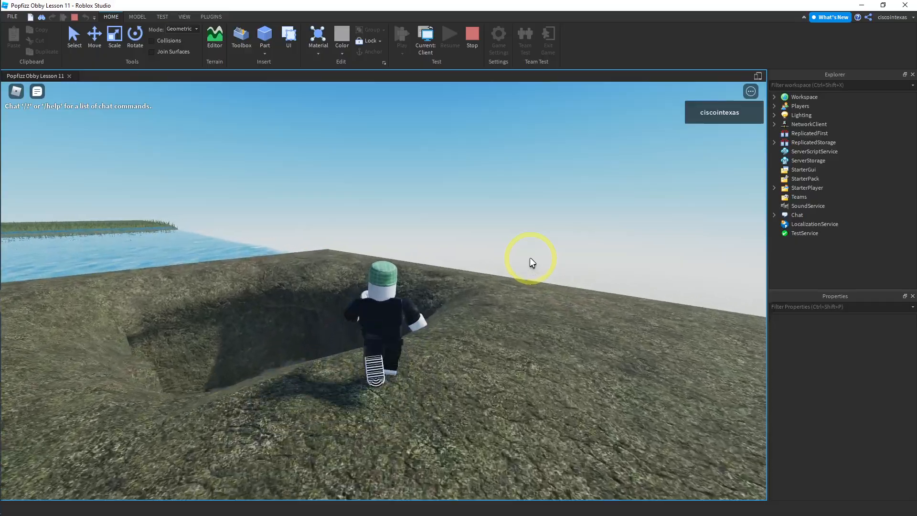
pyautogui.press('w')
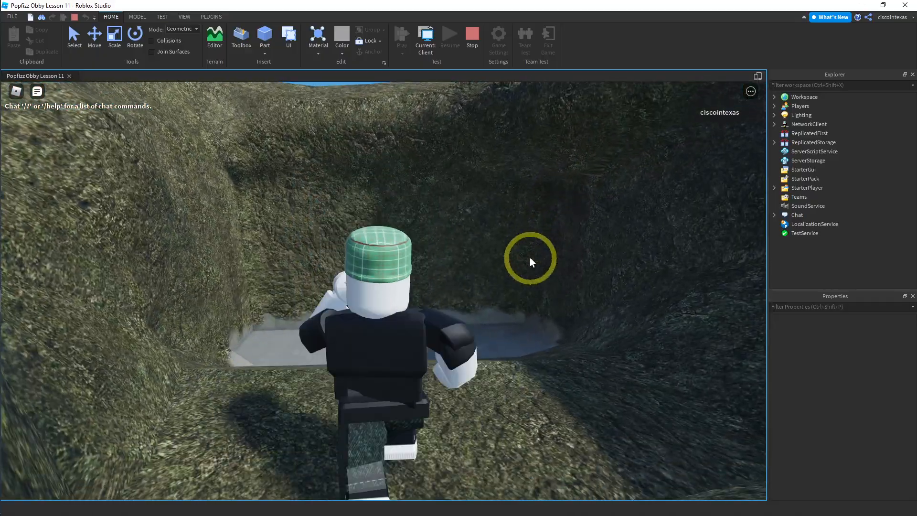
pyautogui.press('w')
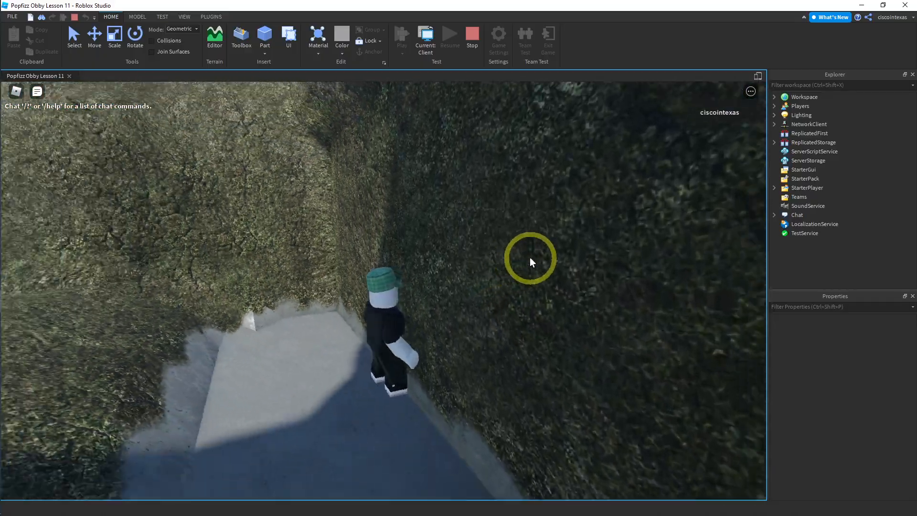
# Step: Look around the pit from its floor, climb the avatar out to inspect it from the rim, and end the playtest
pyautogui.press('Left')
pyautogui.press('Right')
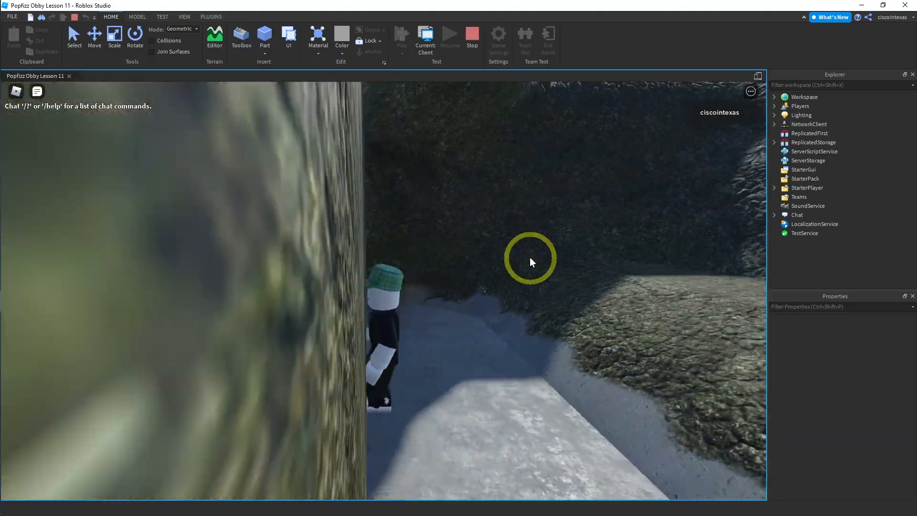
pyautogui.press('w')
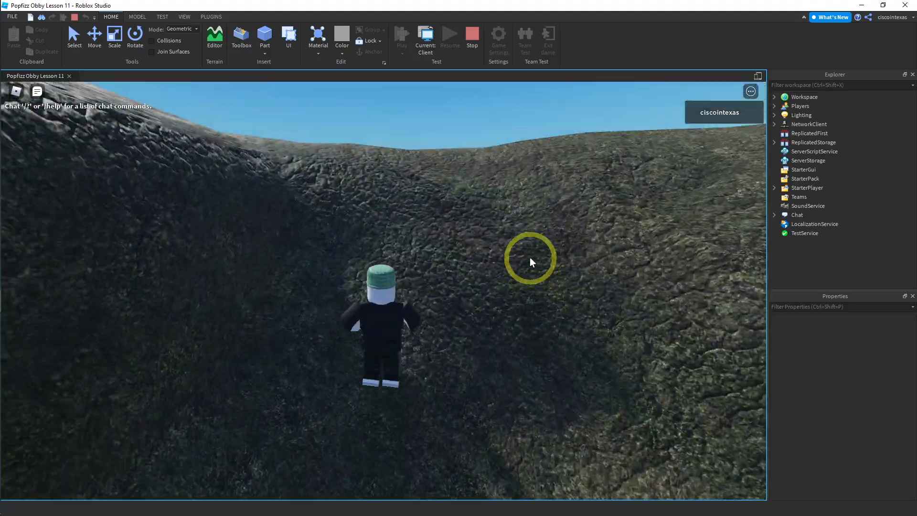
pyautogui.press('w')
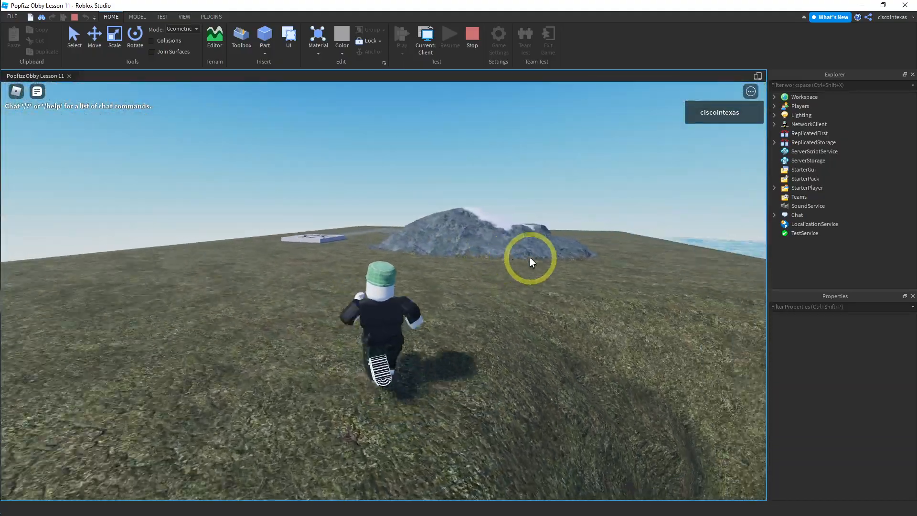
pyautogui.press('Right')
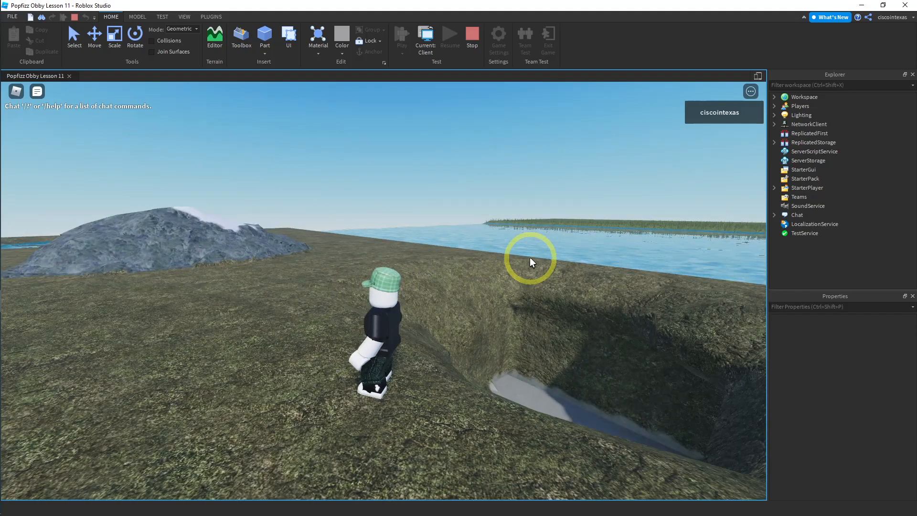
pyautogui.press('Left')
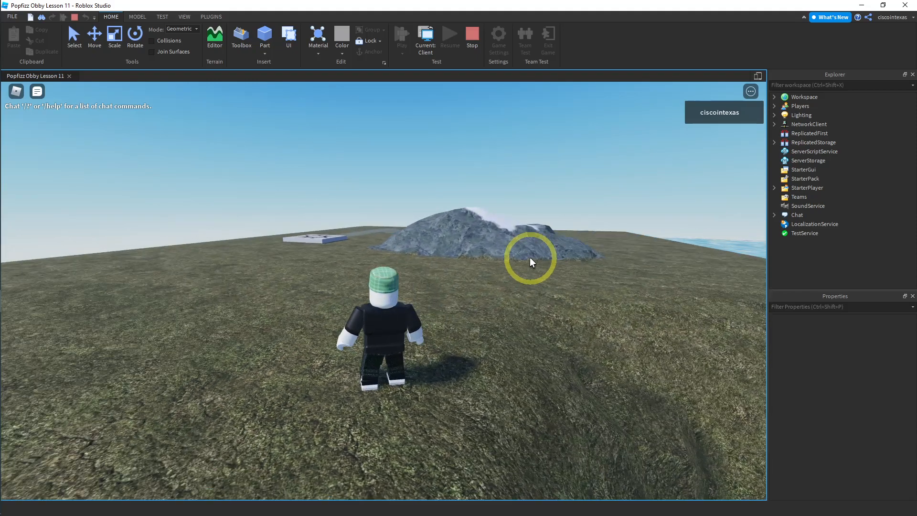
pyautogui.click(471, 40)
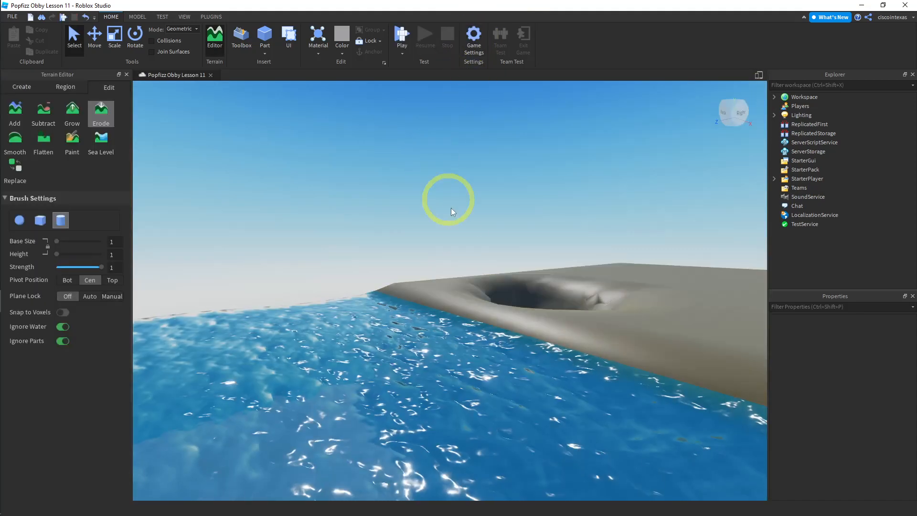
# Step: Set up the Add brush as a brick box with base size and height 1, bottom pivot and automatic plane lock
pyautogui.moveTo(574, 266); pyautogui.dragTo(574, 264, button='right')
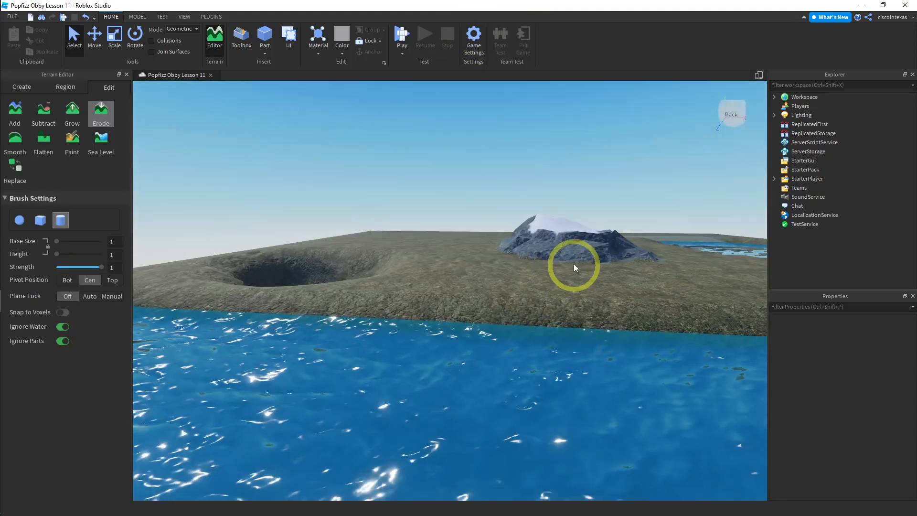
pyautogui.scroll(-2, 571, 250)
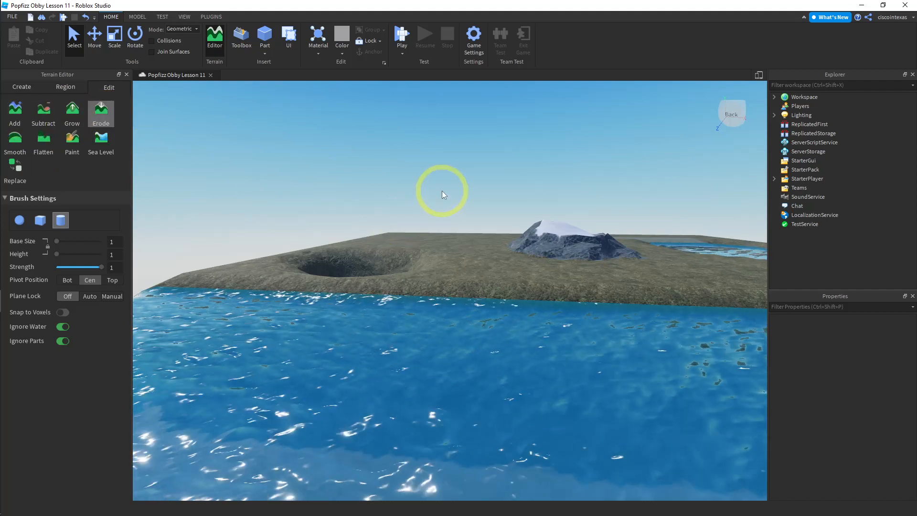
pyautogui.press('e')
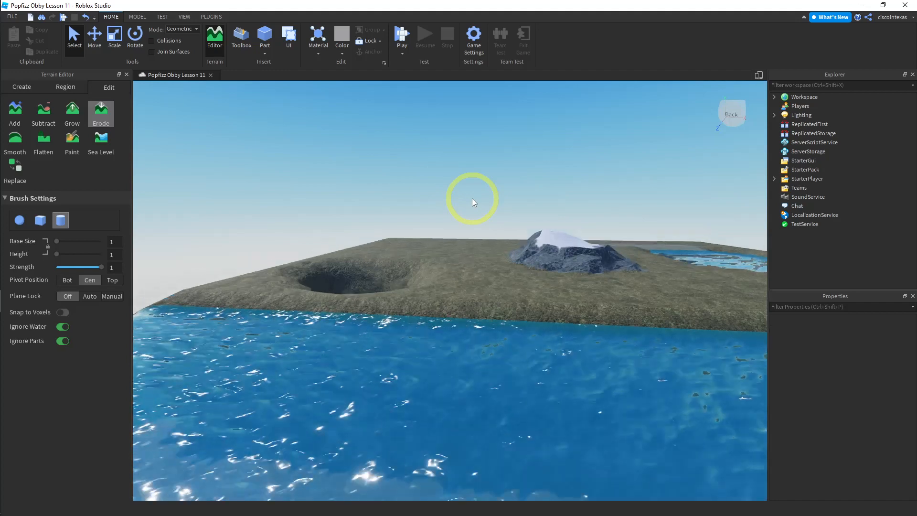
pyautogui.press('e')
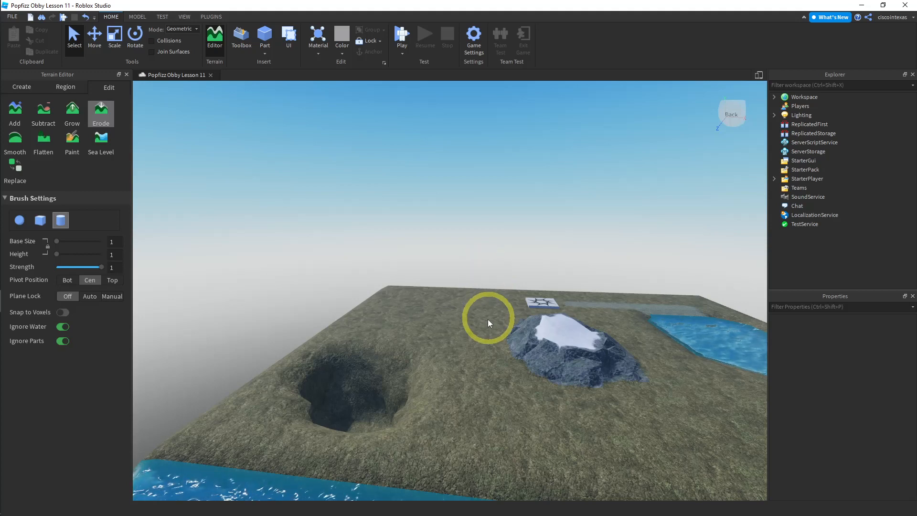
pyautogui.moveTo(482, 354); pyautogui.dragTo(391, 364, button='right')
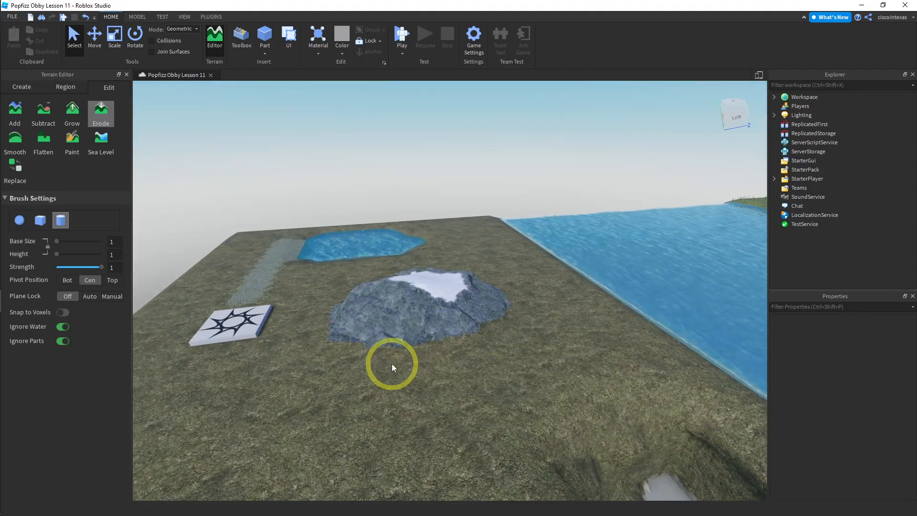
pyautogui.click(16, 113)
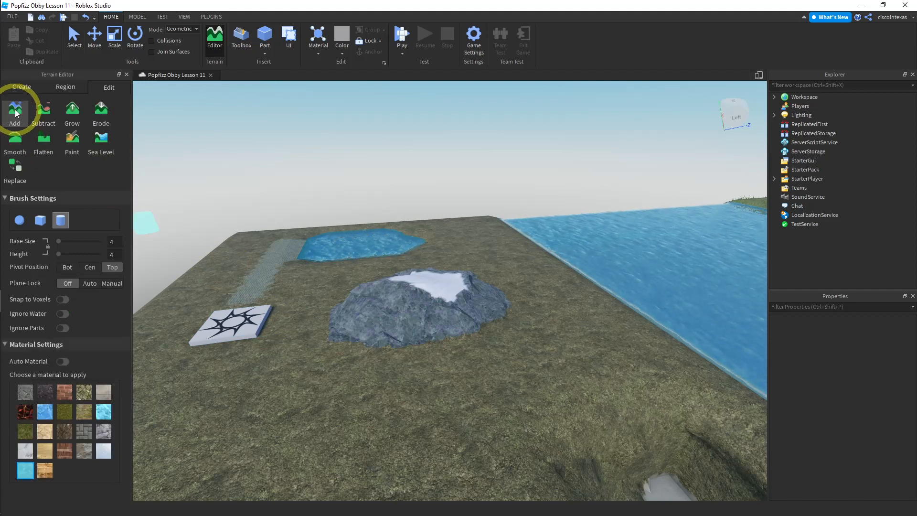
pyautogui.click(40, 221)
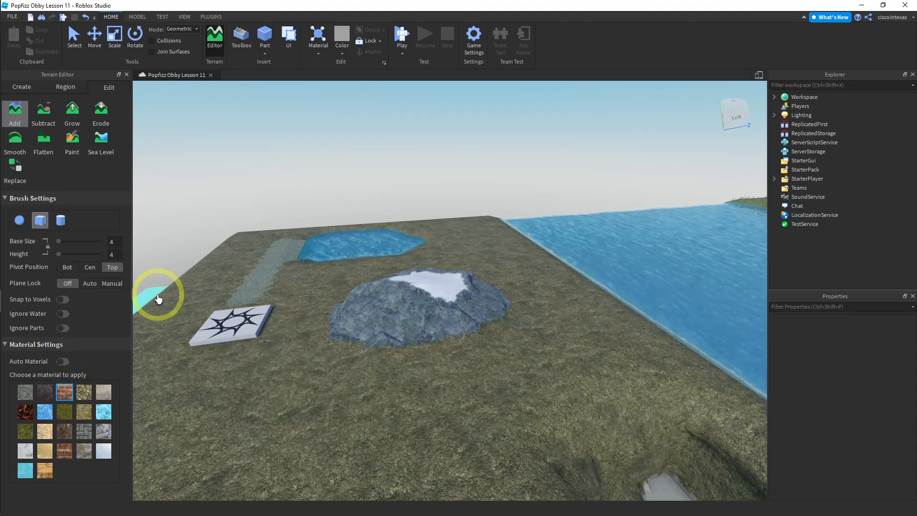
pyautogui.click(65, 268)
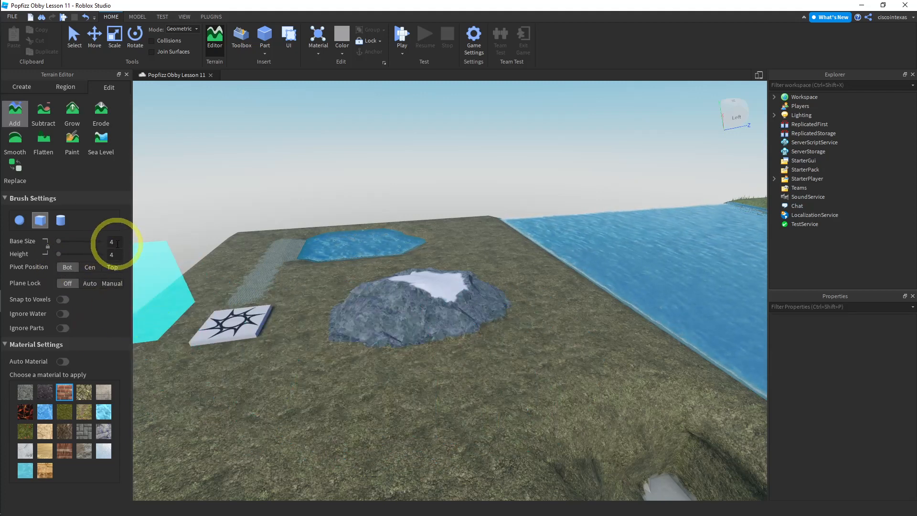
pyautogui.write('1')
pyautogui.press('Return')
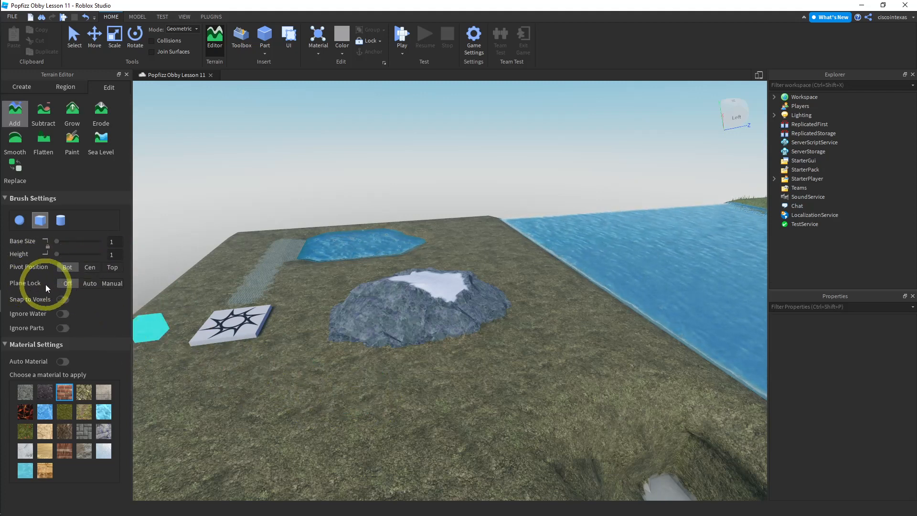
pyautogui.click(91, 284)
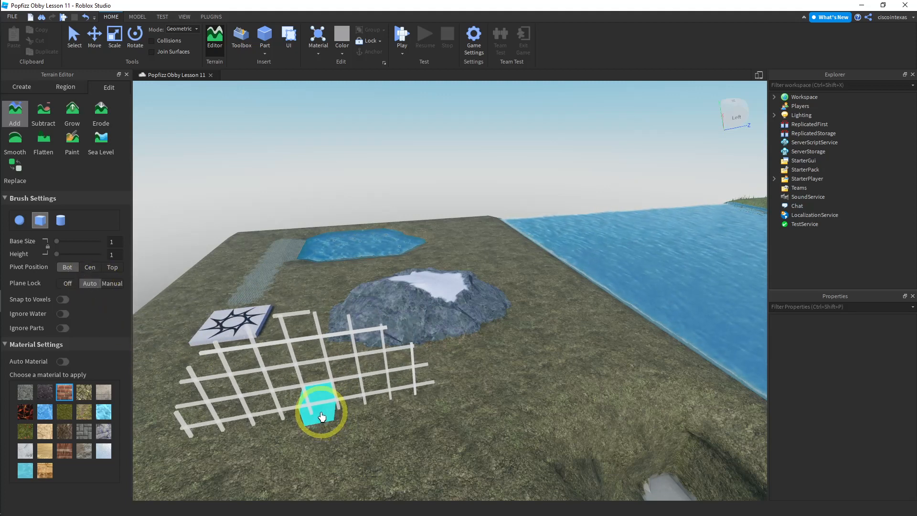
# Step: Build a long brick wall between the snow-capped mountain and the pit, with stepped brick blocks at its end towards the large water area
pyautogui.moveTo(322, 417); pyautogui.dragTo(322, 417, button='right')
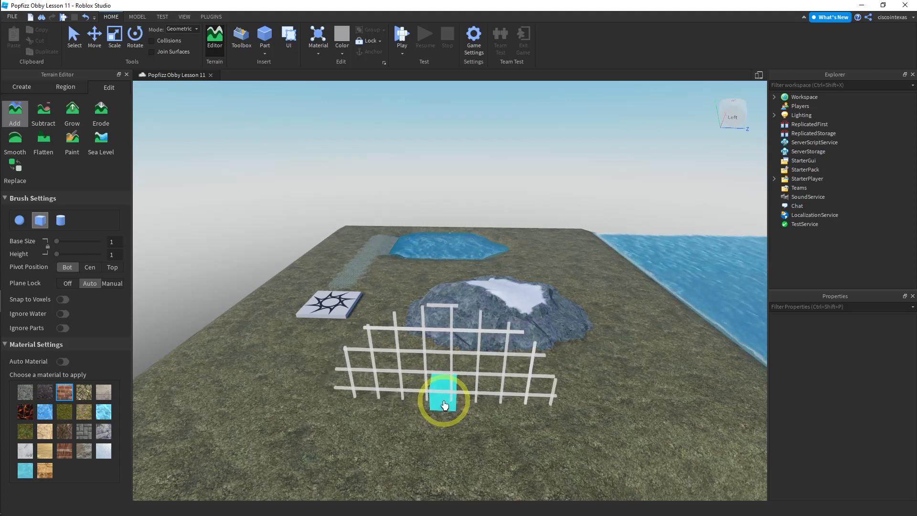
pyautogui.moveTo(444, 405); pyautogui.dragTo(401, 430, button='right')
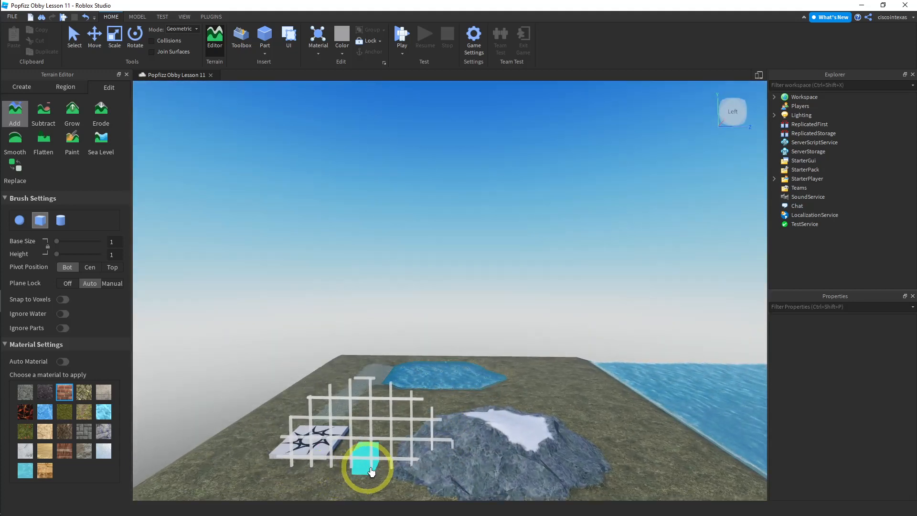
pyautogui.moveTo(412, 469); pyautogui.dragTo(408, 474, button='right')
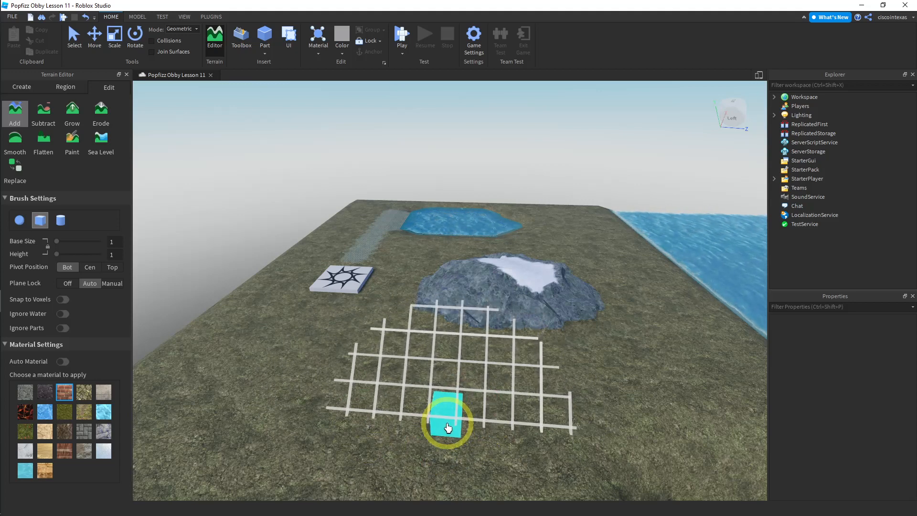
pyautogui.moveTo(461, 443); pyautogui.dragTo(462, 439, button='right')
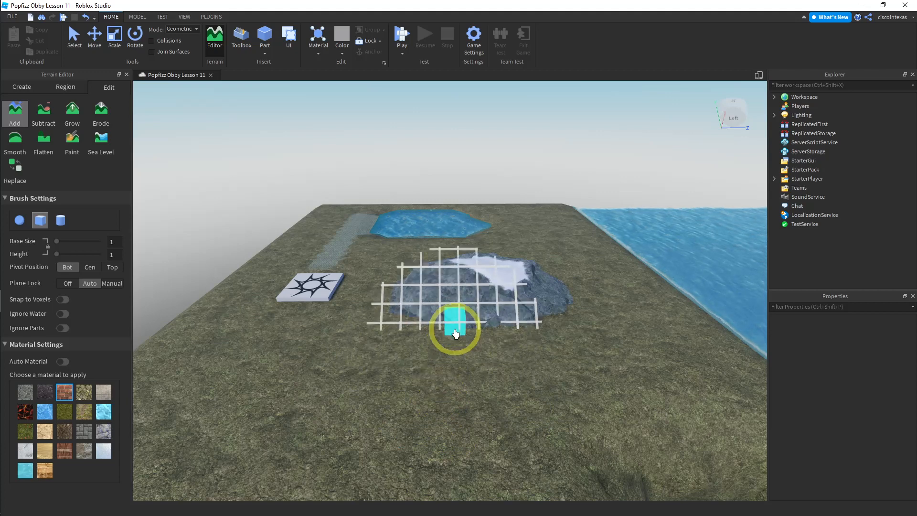
pyautogui.moveTo(448, 315); pyautogui.dragTo(448, 316, button='right')
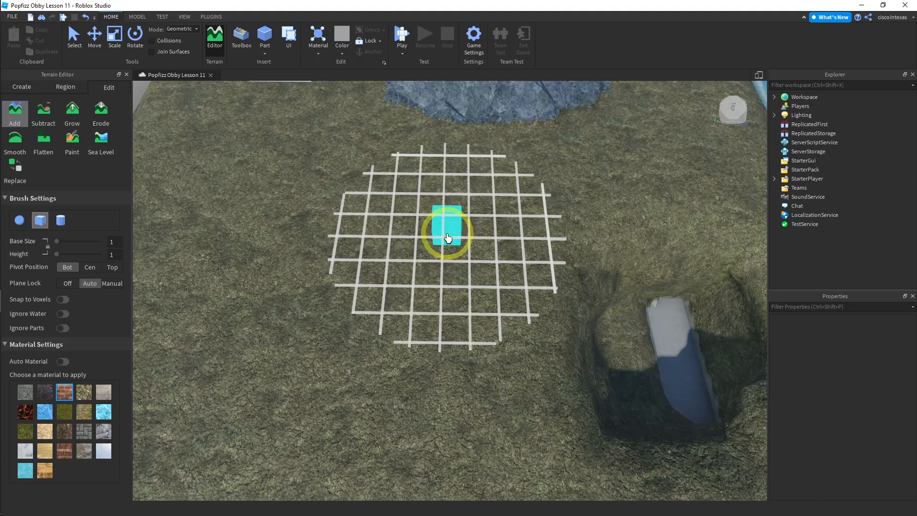
pyautogui.moveTo(471, 205); pyautogui.dragTo(472, 209, button='right')
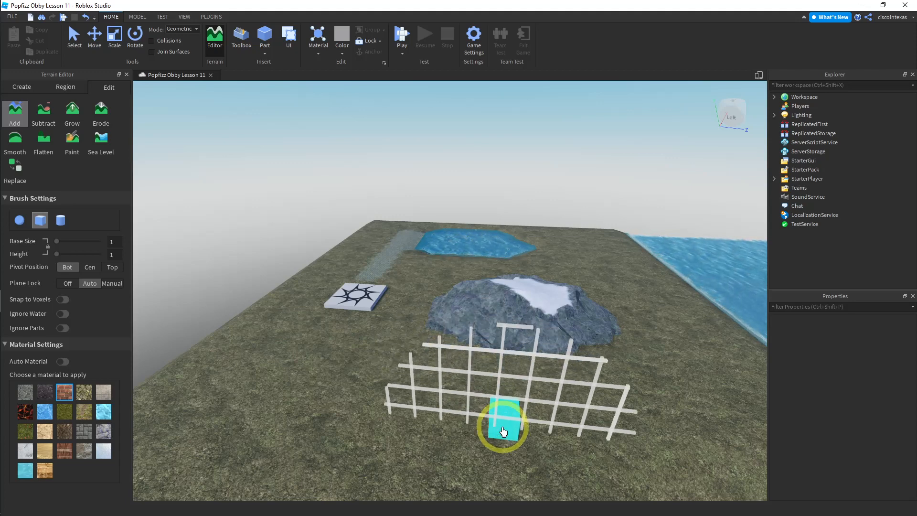
pyautogui.moveTo(466, 420); pyautogui.dragTo(428, 410, button='right')
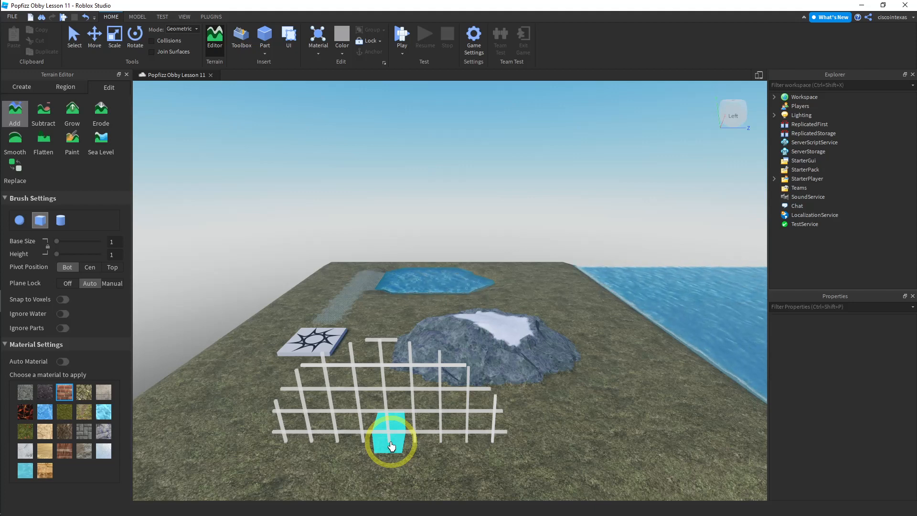
pyautogui.click(391, 445)
pyautogui.moveTo(392, 446)
pyautogui.mouseDown()
pyautogui.moveTo(491, 447)
pyautogui.moveTo(494, 411)
pyautogui.moveTo(333, 395)
pyautogui.moveTo(321, 411)
pyautogui.moveTo(327, 443)
pyautogui.moveTo(281, 431)
pyautogui.moveTo(284, 410)
pyautogui.mouseUp()
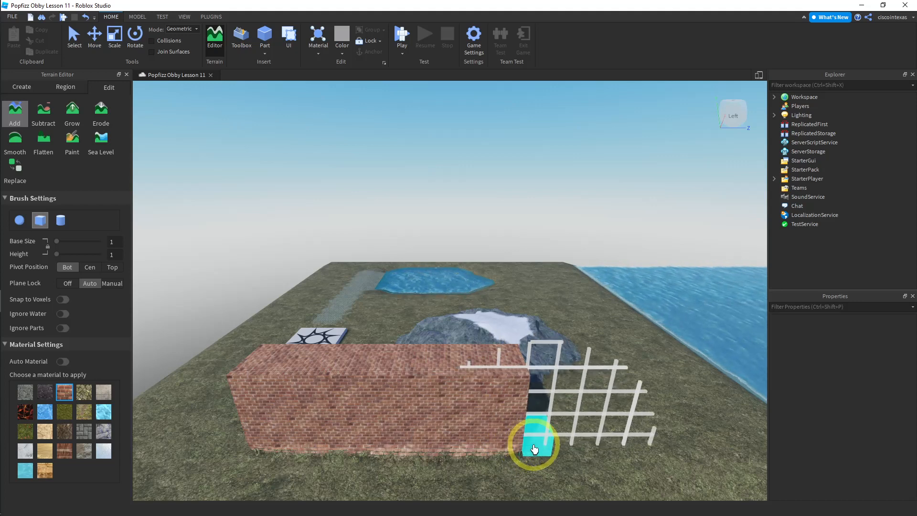
pyautogui.moveTo(530, 444); pyautogui.dragTo(568, 449)
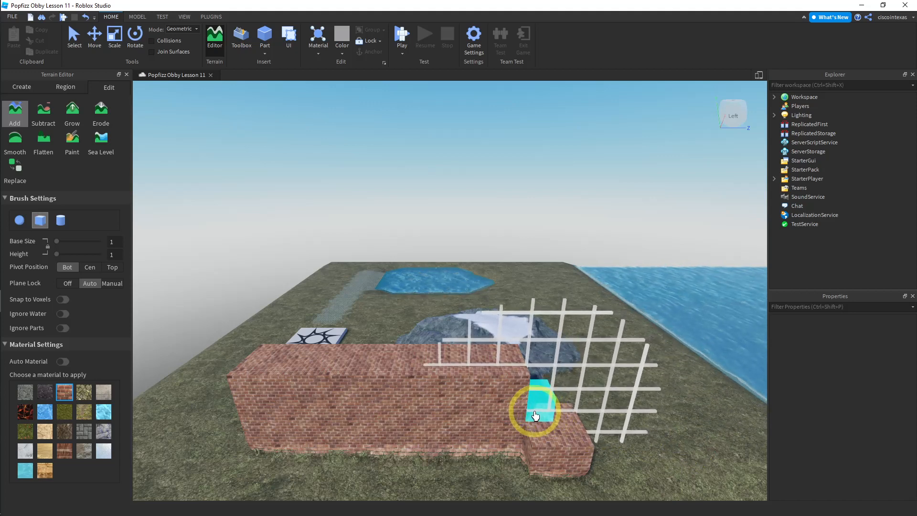
pyautogui.click(536, 419)
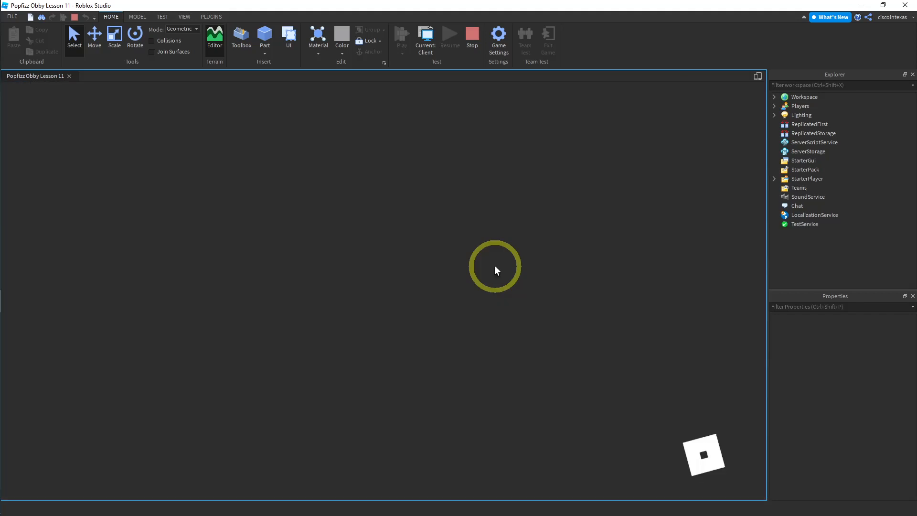
# Step: Run the avatar from the spawn pad through the gap between the mountain and brick wall to the wall's stepped end
pyautogui.press('Right')
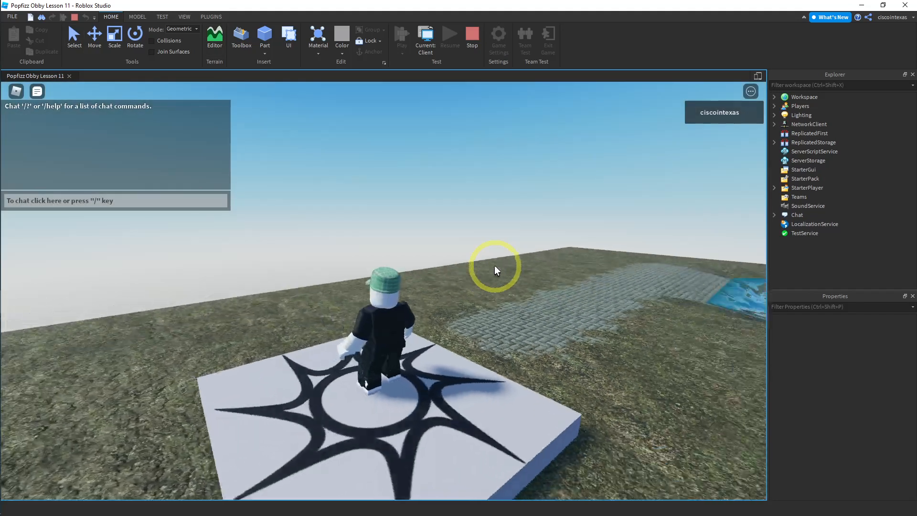
pyautogui.press('w')
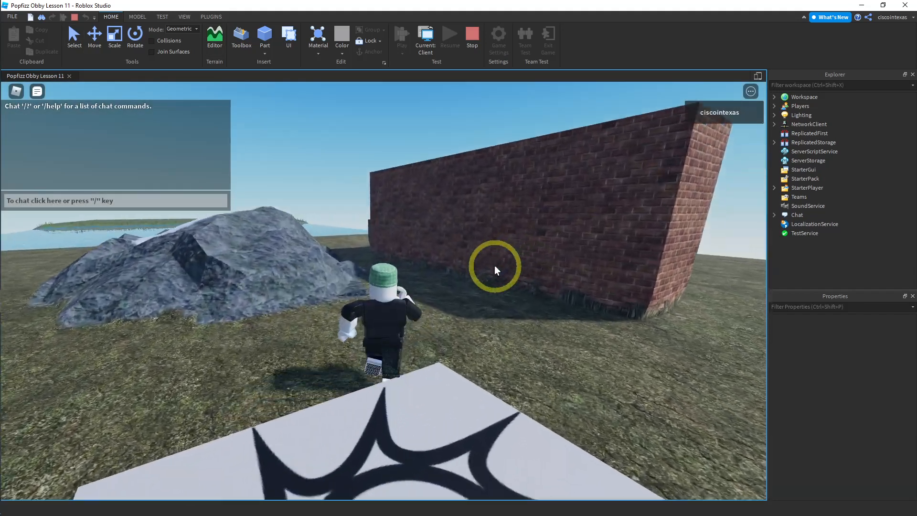
pyautogui.press('w')
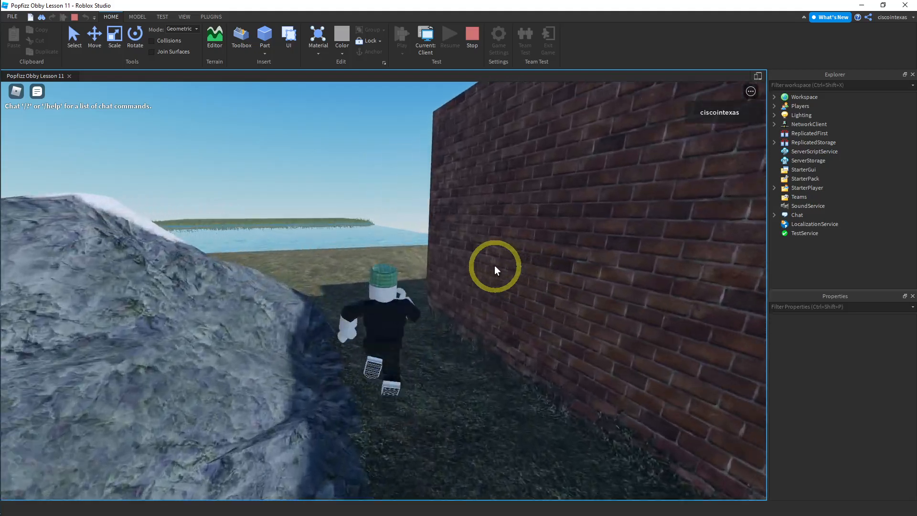
pyautogui.press('Right')
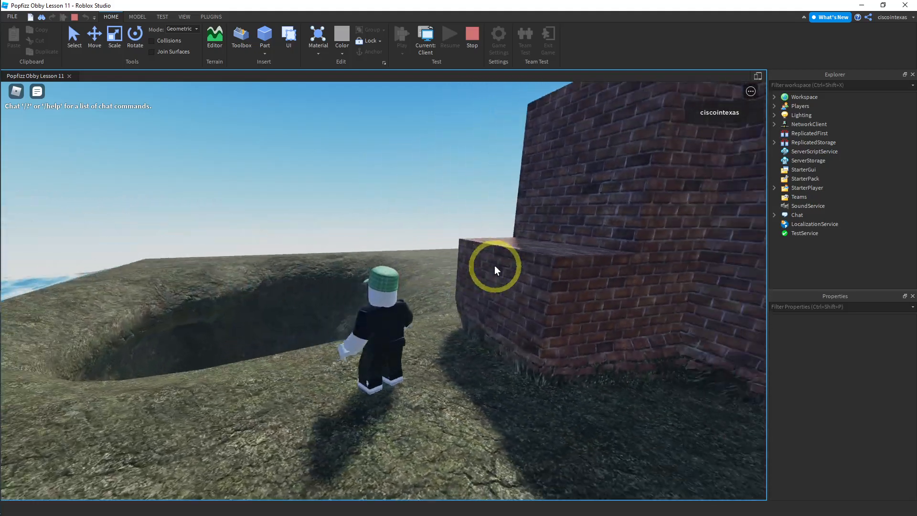
# Step: Jump the avatar up the brick steps to the upper block at the wall's end
pyautogui.press('w')
pyautogui.press('space')
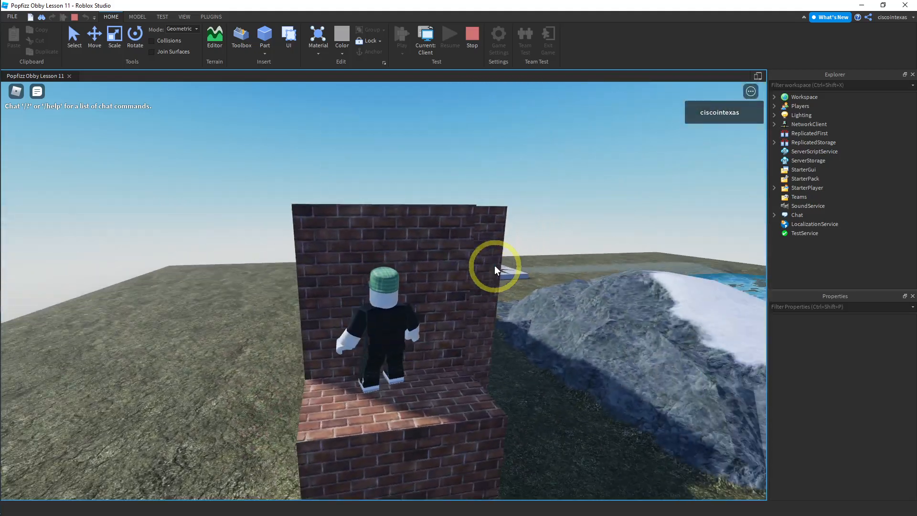
pyautogui.press('w')
pyautogui.press('space')
pyautogui.press('space')
pyautogui.press('s')
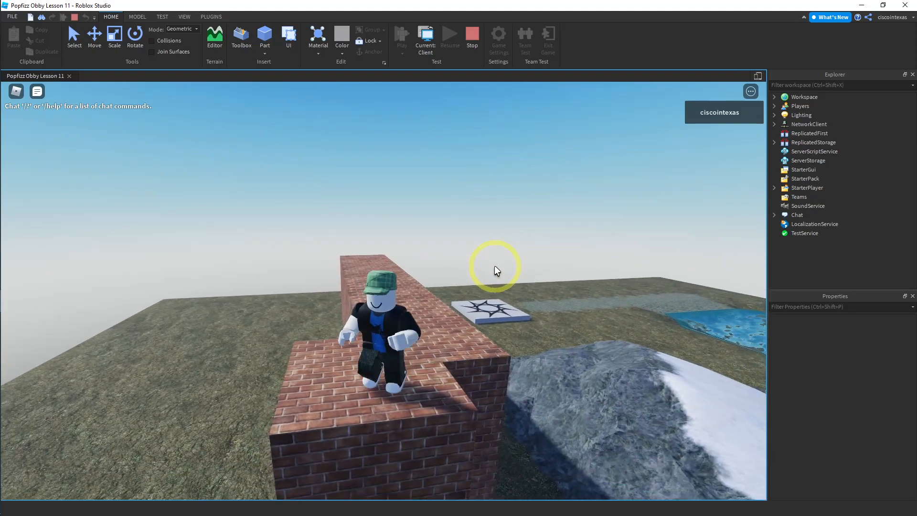
# Step: Look around from the upper block, run the avatar along the top of the brick wall and drop off its far end
pyautogui.press('Left')
pyautogui.press('Right')
pyautogui.press('Right')
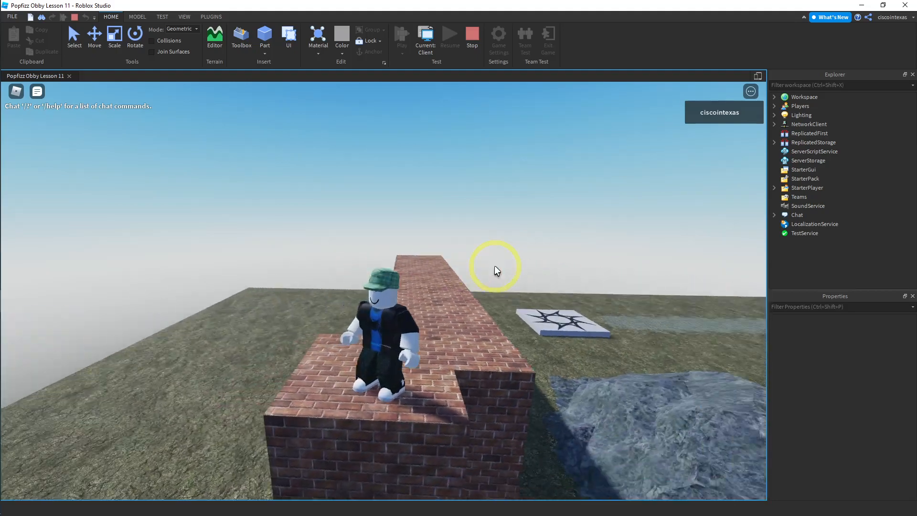
pyautogui.press('w')
pyautogui.press('Left')
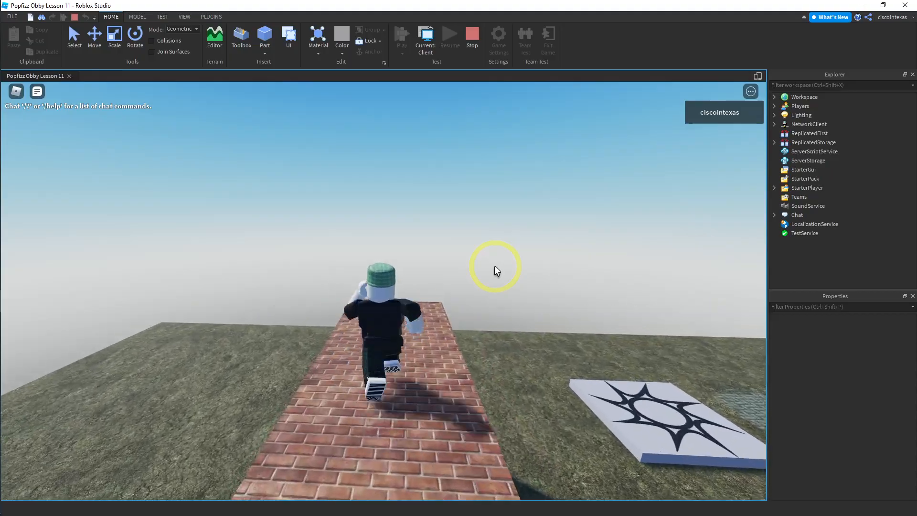
pyautogui.press('Left')
pyautogui.press('Left')
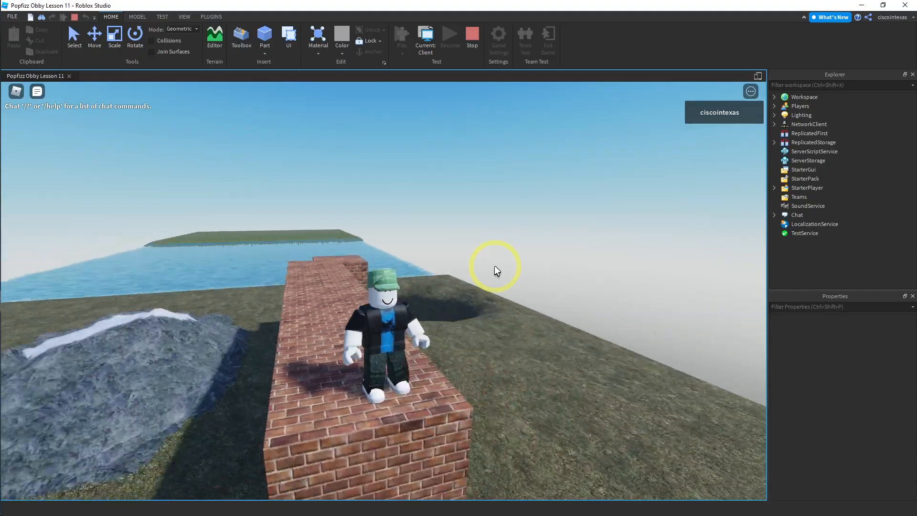
pyautogui.press('w')
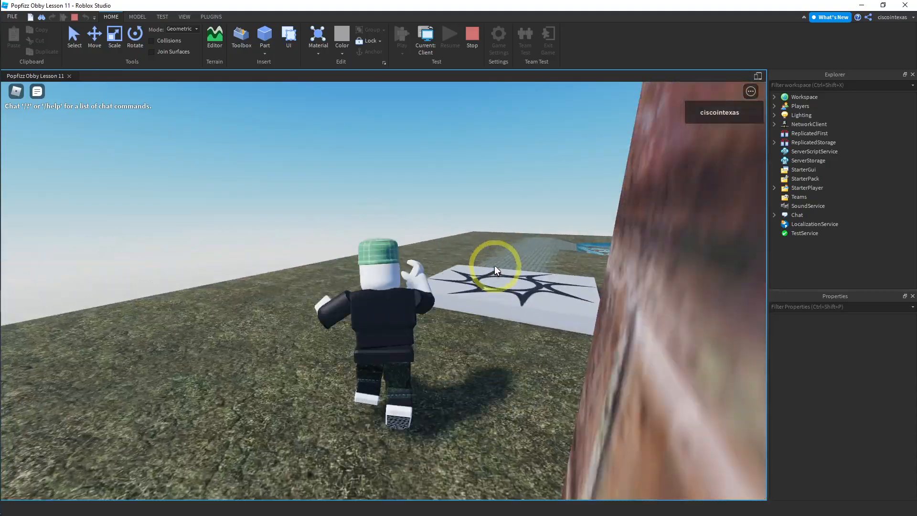
# Step: Look back at the brick wall, mountain and pond from beside the spawn pad, and end the playtest
pyautogui.press('Right')
pyautogui.press('Right')
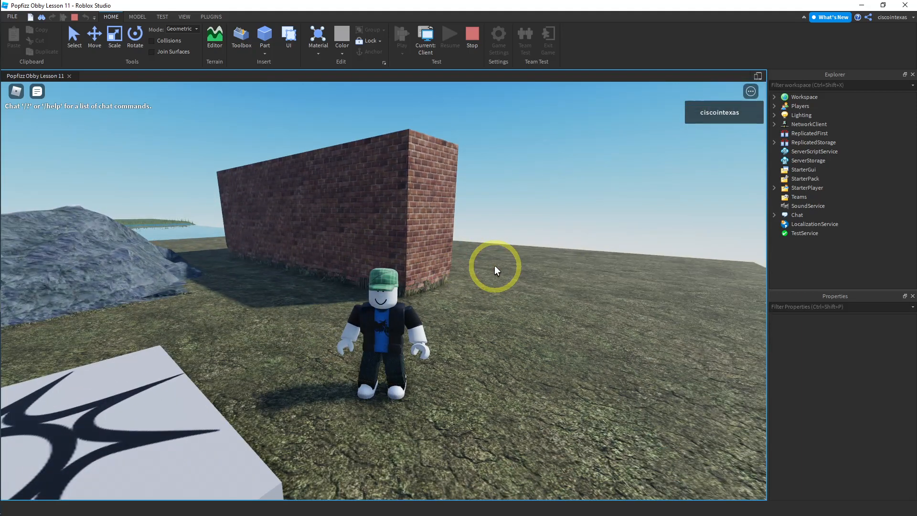
pyautogui.press('Left')
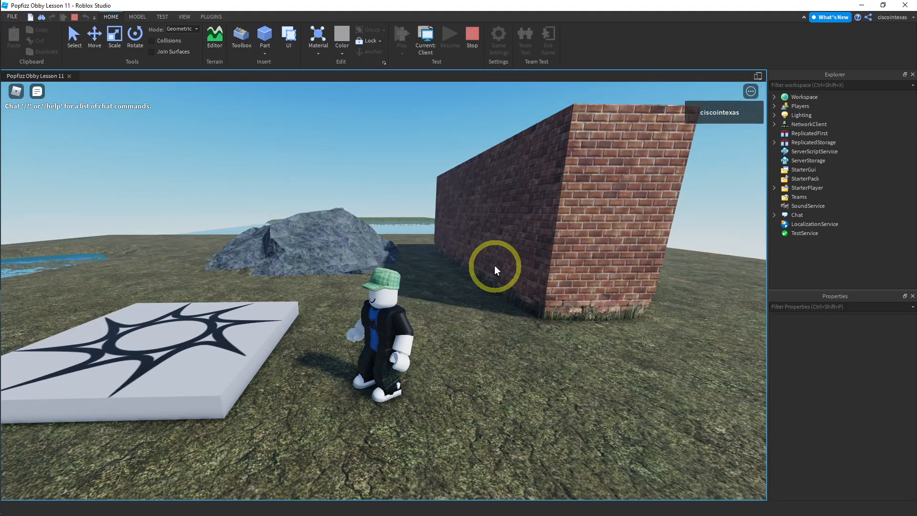
pyautogui.press('Left')
pyautogui.press('Right')
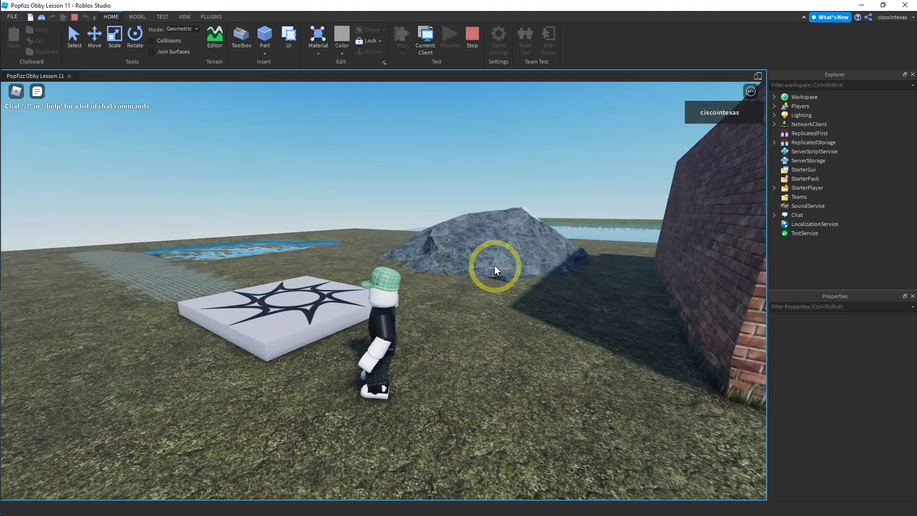
pyautogui.click(472, 36)
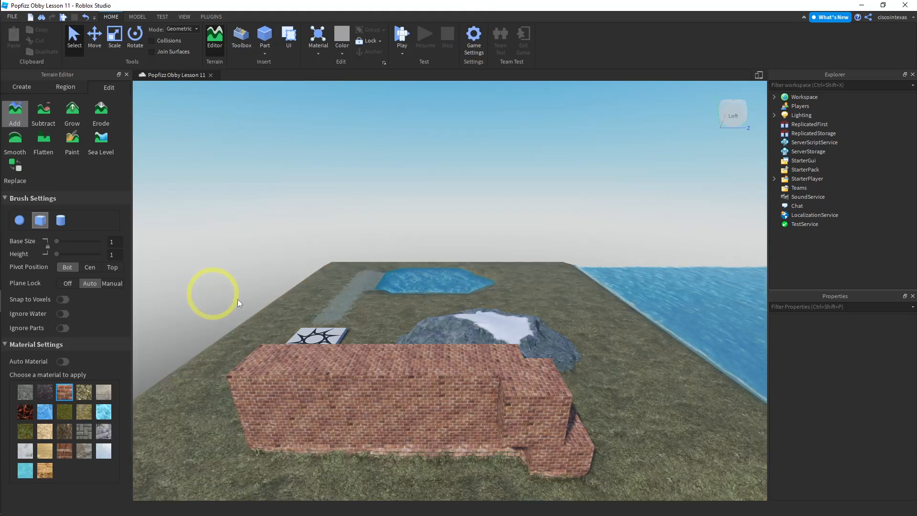
# Step: Examine the finished pit, brick wall, snow-capped mountain, pond and pavement path from above in the editor
pyautogui.moveTo(296, 309); pyautogui.dragTo(325, 297, button='right')
pyautogui.scroll(1, 308, 303)
pyautogui.press('e')
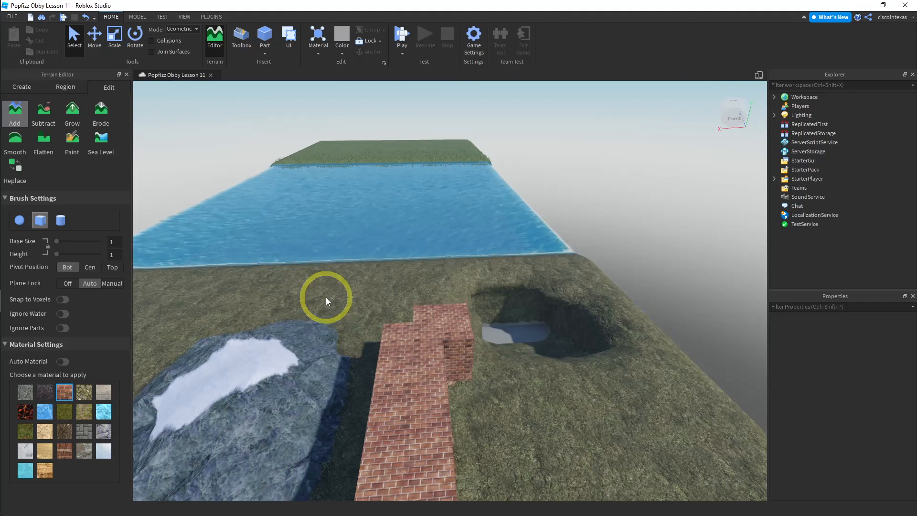
pyautogui.press('a')
pyautogui.press('q')
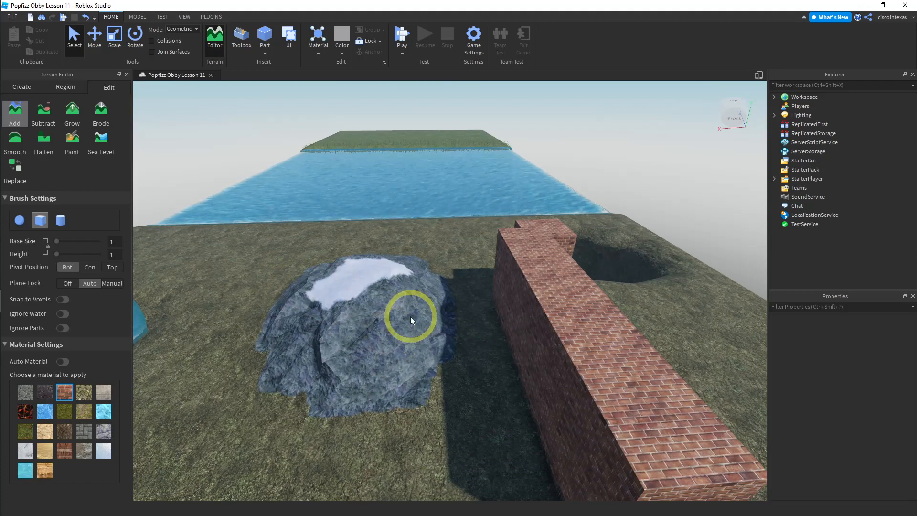
pyautogui.press('a')
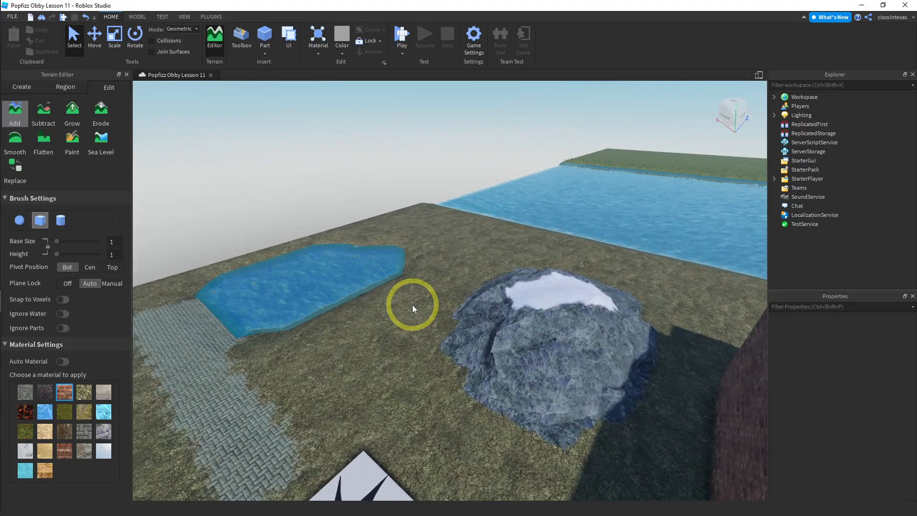
pyautogui.press('a')
pyautogui.moveTo(412, 305); pyautogui.dragTo(416, 302, button='right')
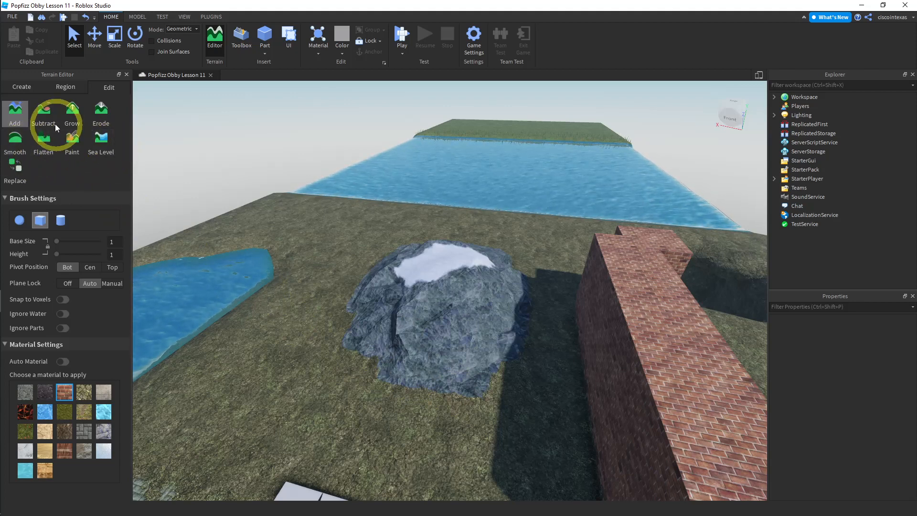
# Step: Set up the Subtract brush over the pit as a sphere with base size 1, Ignore Water on and Ignore Parts off
pyautogui.click(44, 113)
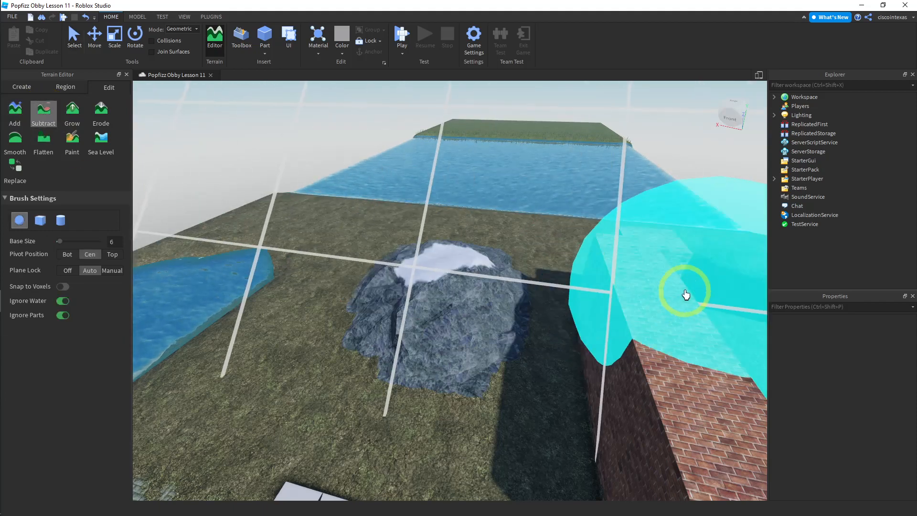
pyautogui.press('d')
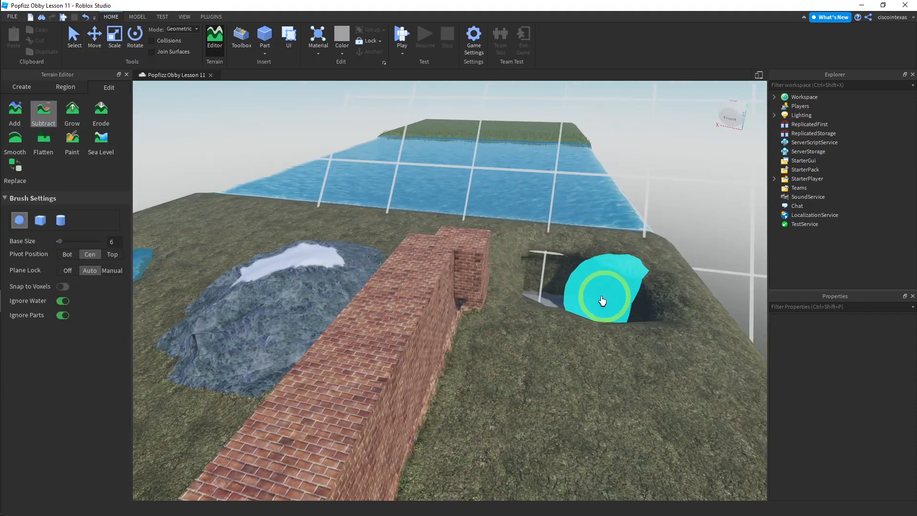
pyautogui.scroll(5, 538, 309)
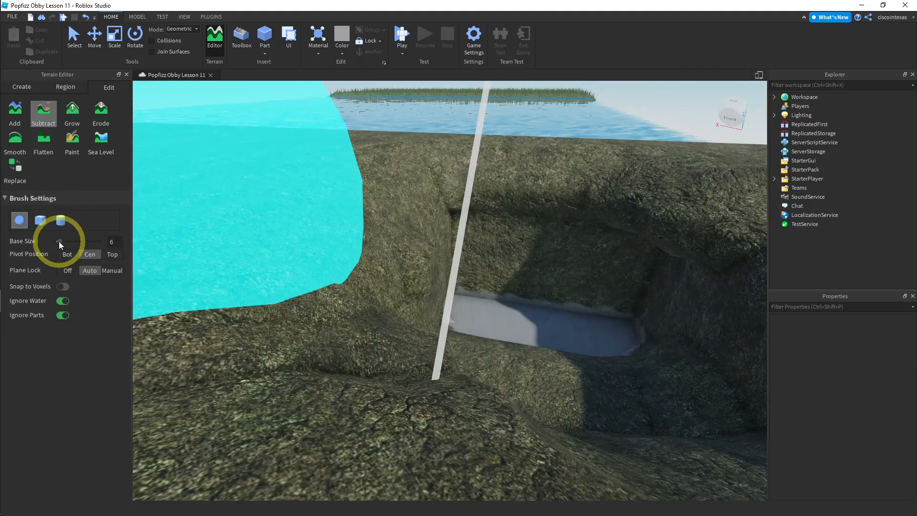
pyautogui.moveTo(59, 242); pyautogui.dragTo(44, 242)
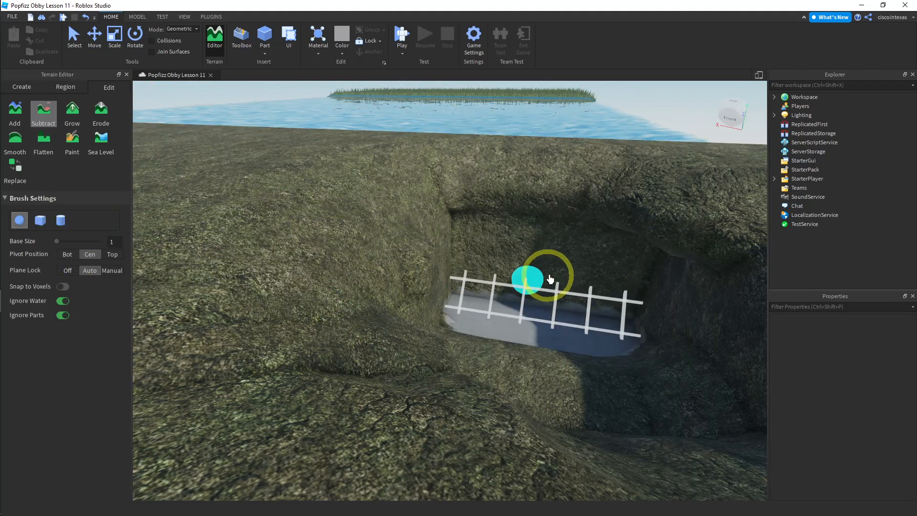
pyautogui.scroll(5, 501, 241)
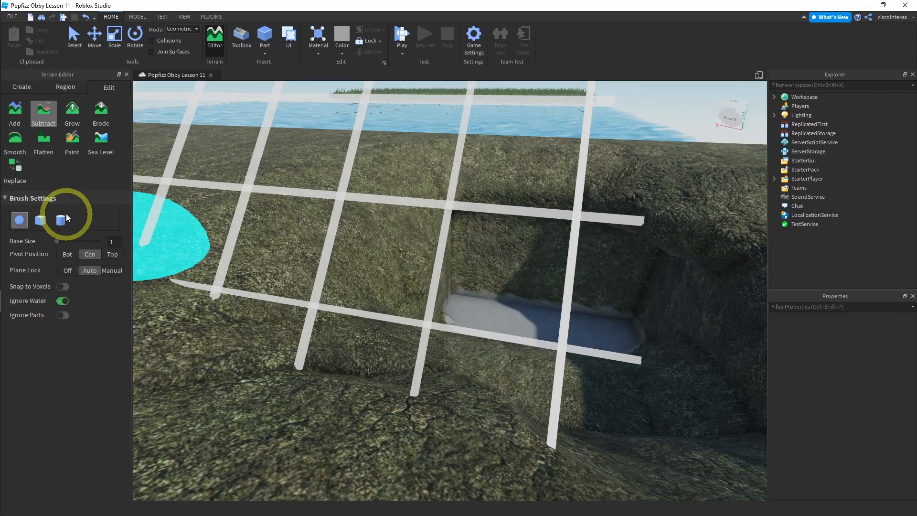
pyautogui.scroll(3, 511, 263)
pyautogui.scroll(2, 589, 266)
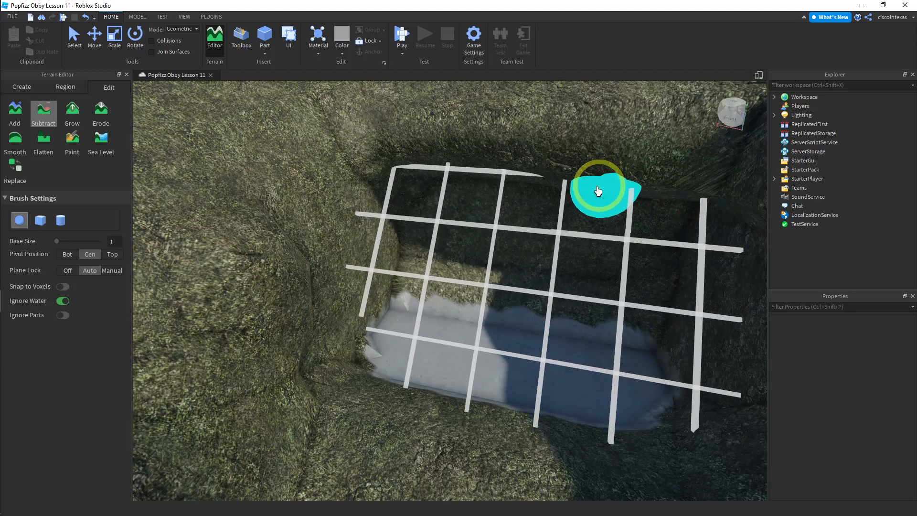
pyautogui.click(597, 192)
pyautogui.moveTo(518, 167)
pyautogui.mouseDown(button='right')
pyautogui.moveTo(526, 153)
pyautogui.moveTo(510, 186)
pyautogui.mouseUp(button='right')
pyautogui.hotkey('ctrl', 'z')
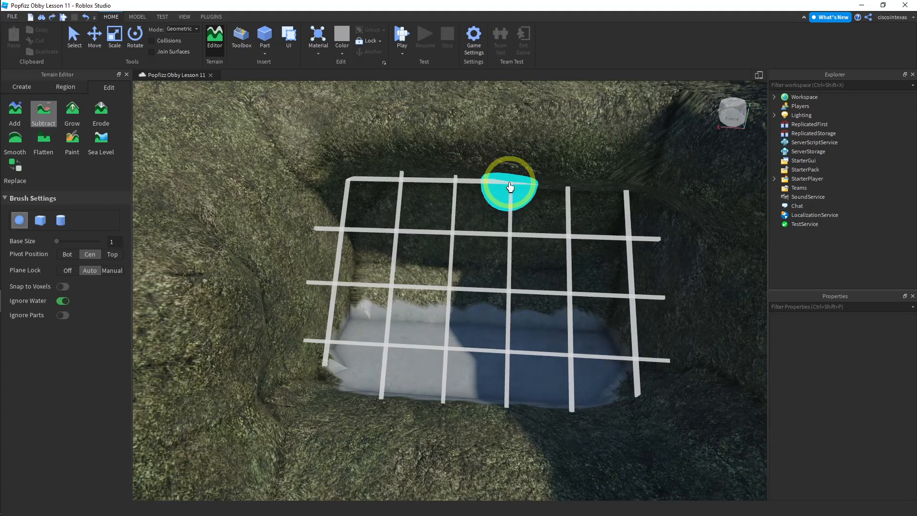
# Step: Subtract a wide opening through the pit wall facing the large water area, extending it down to the exposed floor
pyautogui.moveTo(383, 263)
pyautogui.mouseDown()
pyautogui.moveTo(374, 260)
pyautogui.moveTo(436, 240)
pyautogui.moveTo(473, 244)
pyautogui.mouseUp()
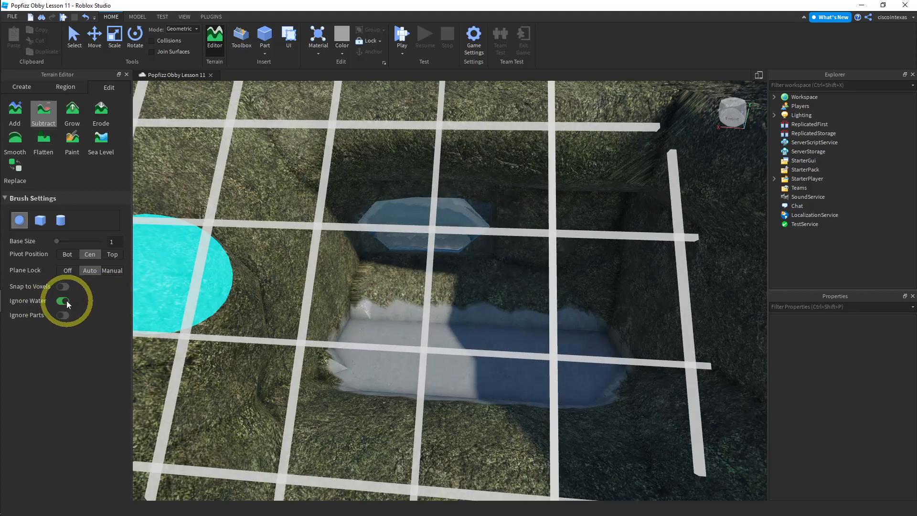
pyautogui.click(522, 244)
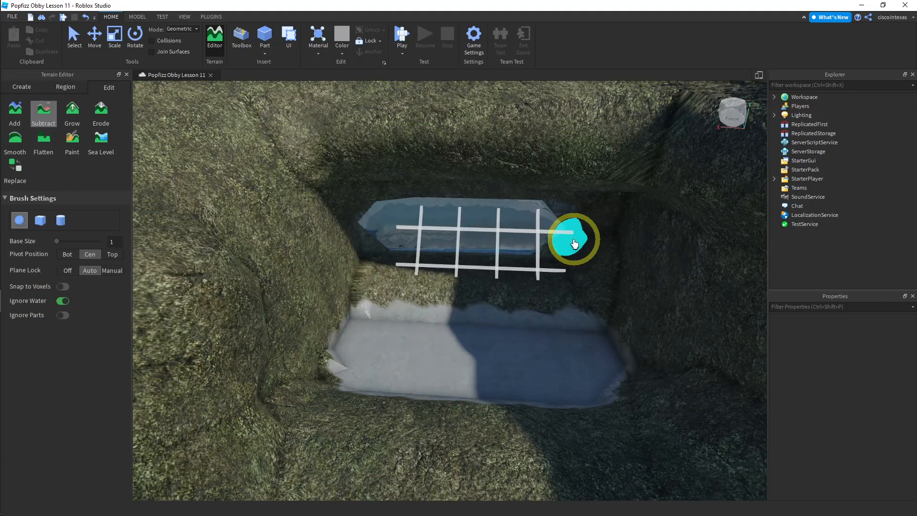
pyautogui.moveTo(575, 244)
pyautogui.mouseDown()
pyautogui.moveTo(594, 244)
pyautogui.moveTo(578, 266)
pyautogui.mouseUp()
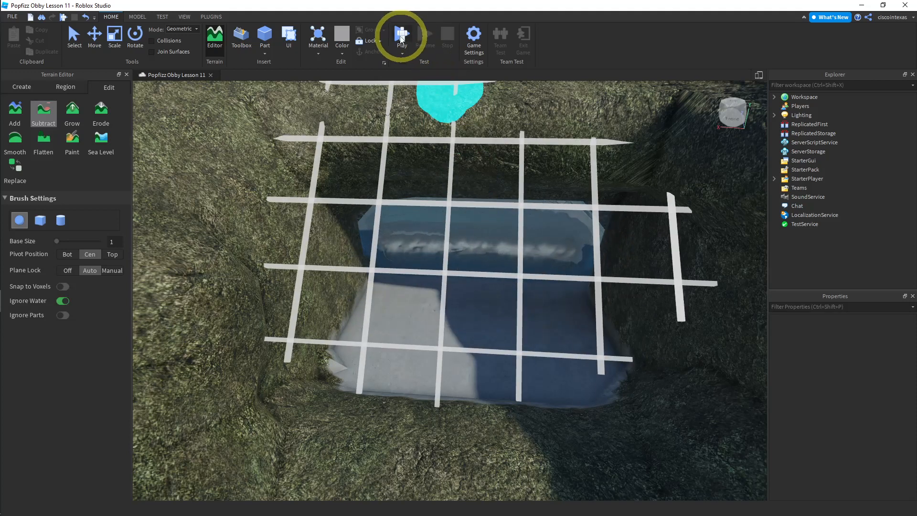
# Step: Start a playtest and run the avatar past the mountain into the pit, up to the opening onto the water
pyautogui.click(400, 36)
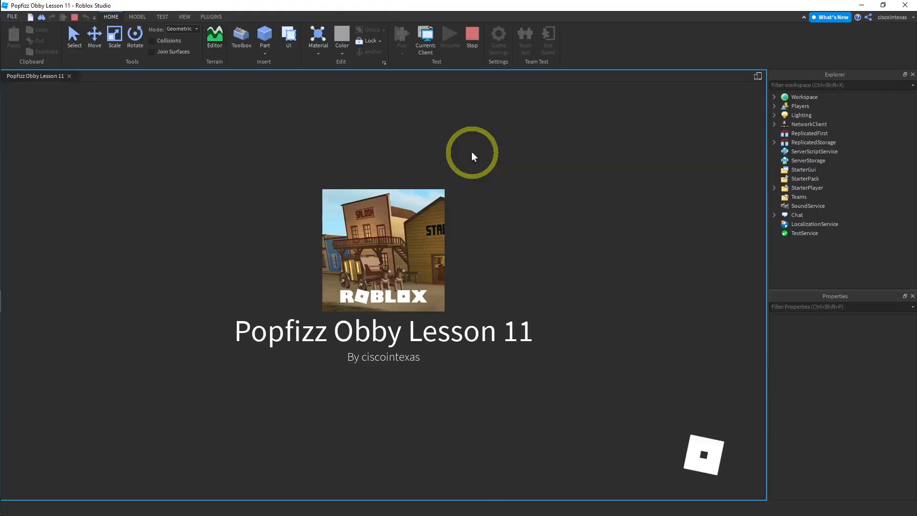
pyautogui.press('Right')
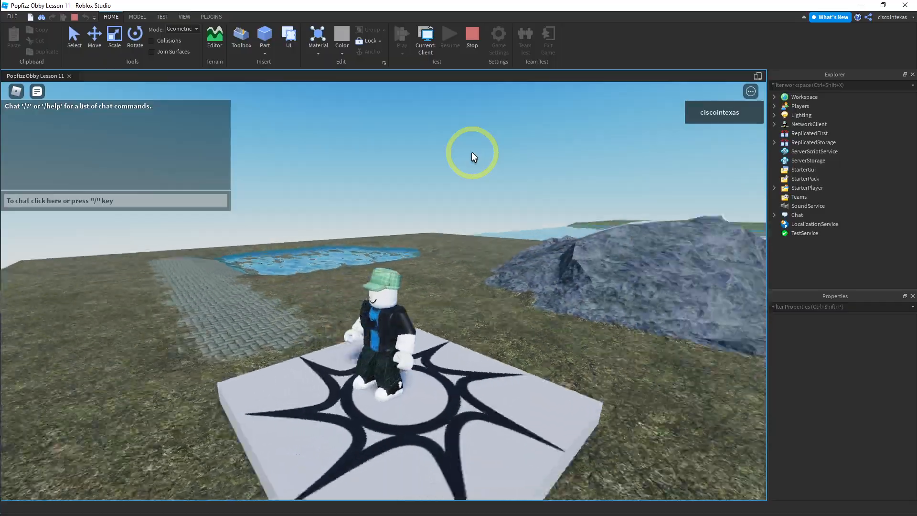
pyautogui.press('w')
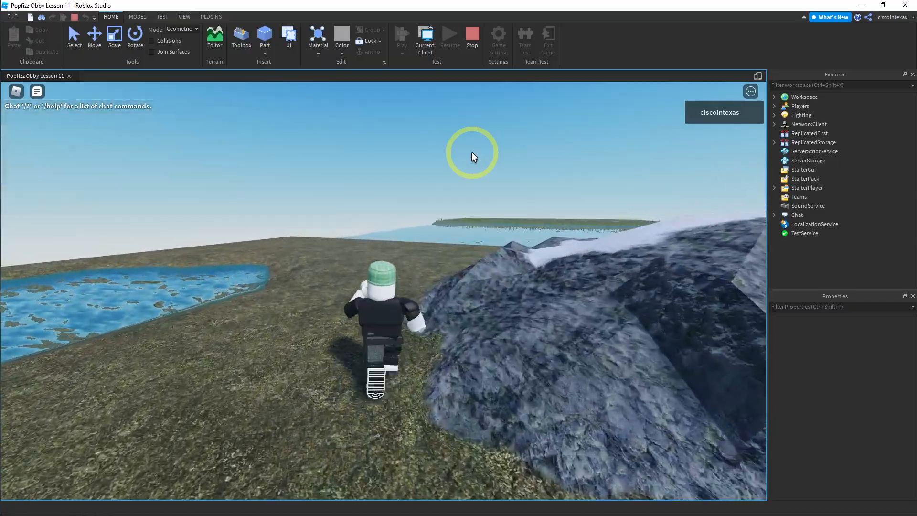
pyautogui.press('Right')
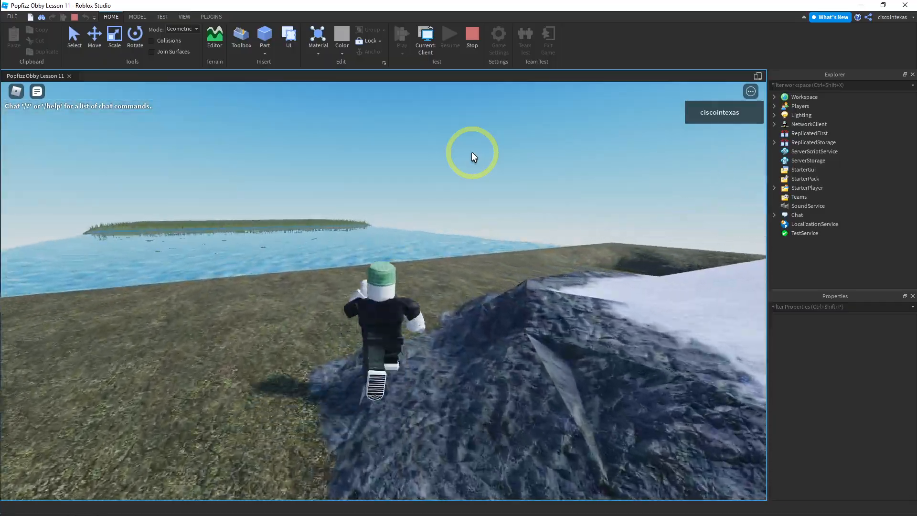
pyautogui.press('Right')
pyautogui.press('Right')
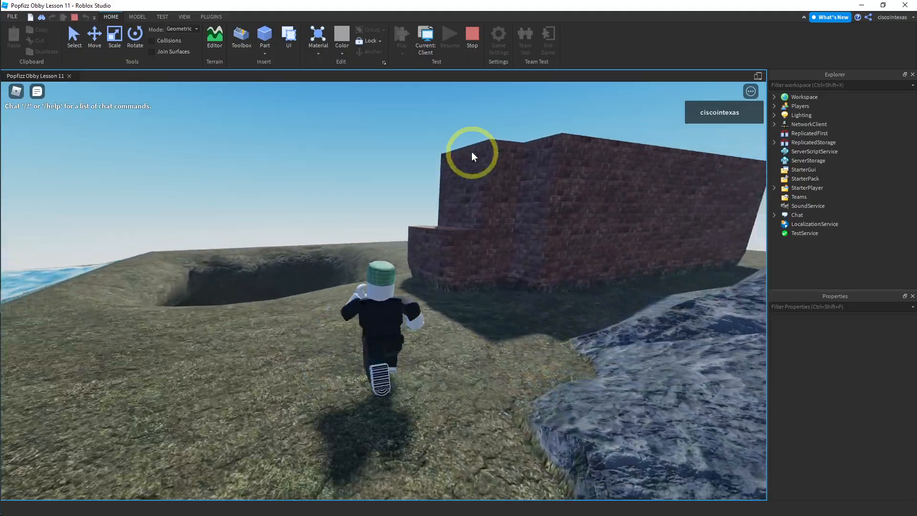
pyautogui.press('Left')
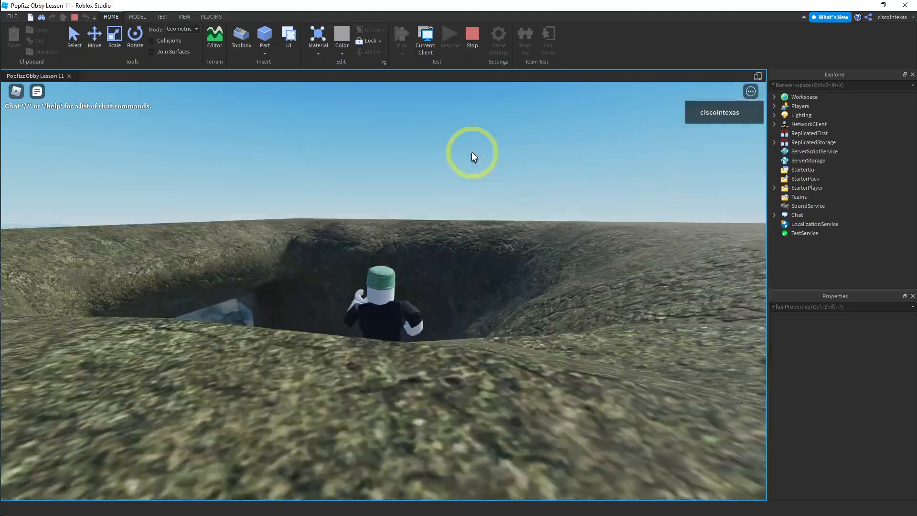
pyautogui.press('w')
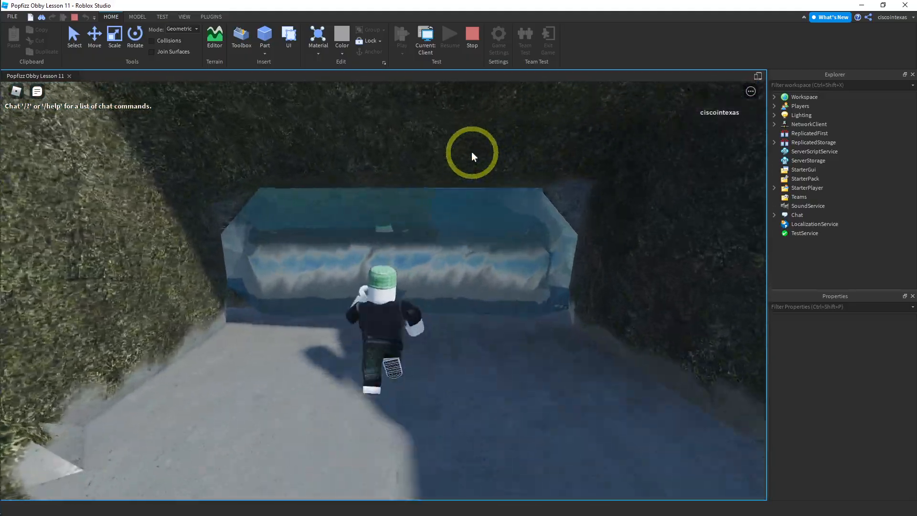
# Step: Swim the avatar out through the subtracted pit opening and up to the surface of the large water area
pyautogui.press('Left')
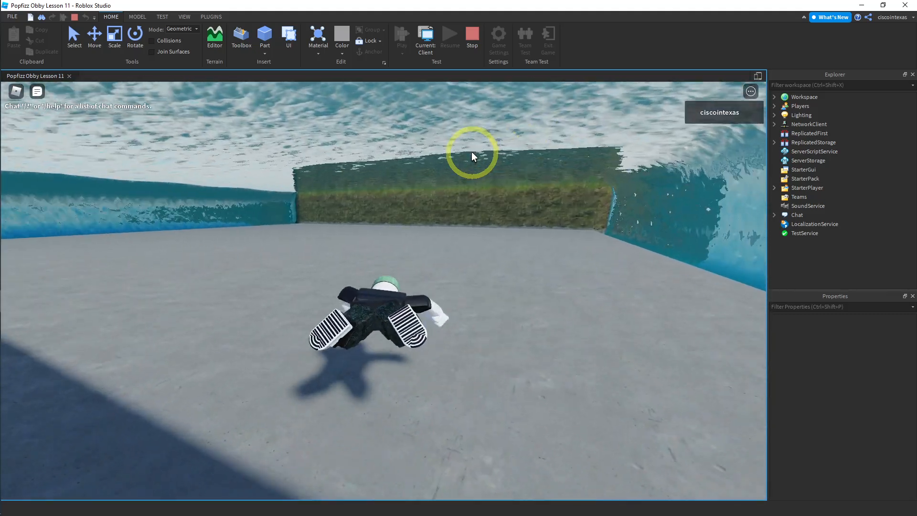
pyautogui.press('space')
pyautogui.press('space')
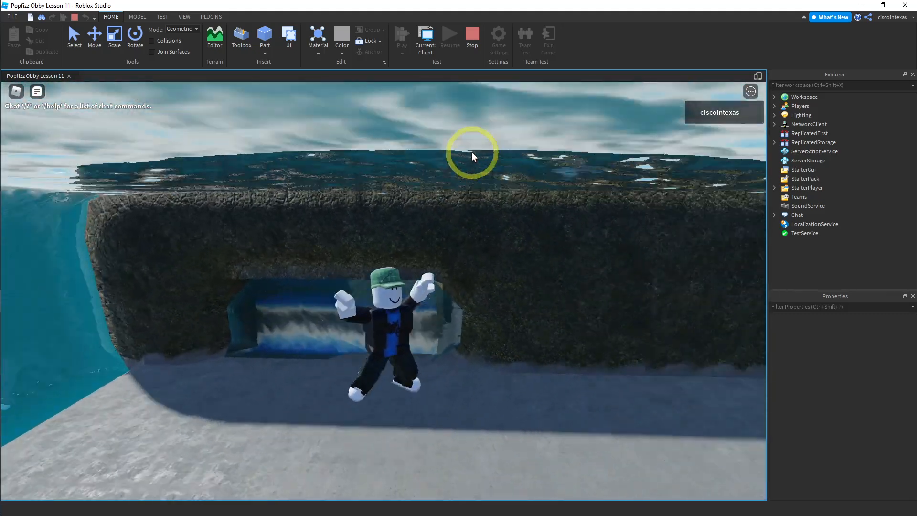
pyautogui.press('Right')
pyautogui.press('Right')
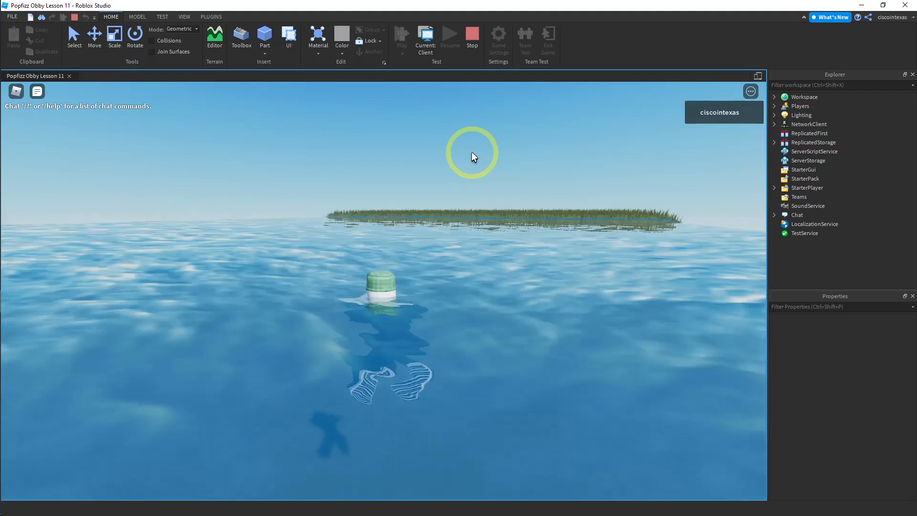
# Step: Dive the avatar back underwater and swim through the opening onto the dry pit floor
pyautogui.moveTo(522, 322); pyautogui.dragTo(522, 322, button='right')
pyautogui.press('w')
pyautogui.press('w')
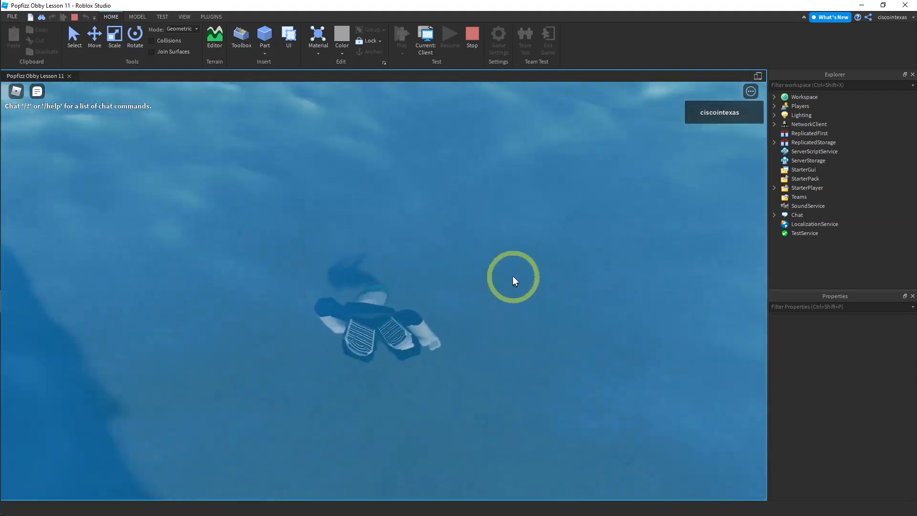
pyautogui.moveTo(512, 276); pyautogui.dragTo(511, 276, button='right')
pyautogui.press('w')
pyautogui.press('w')
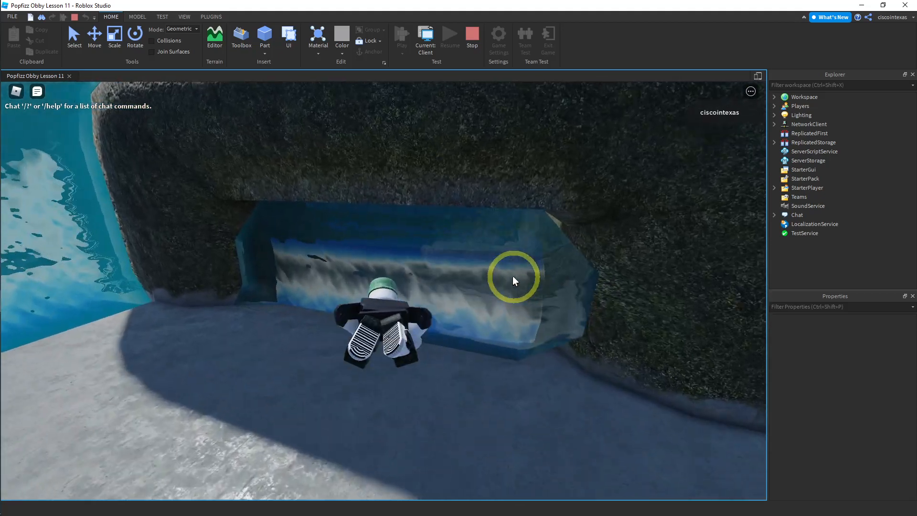
pyautogui.press('w')
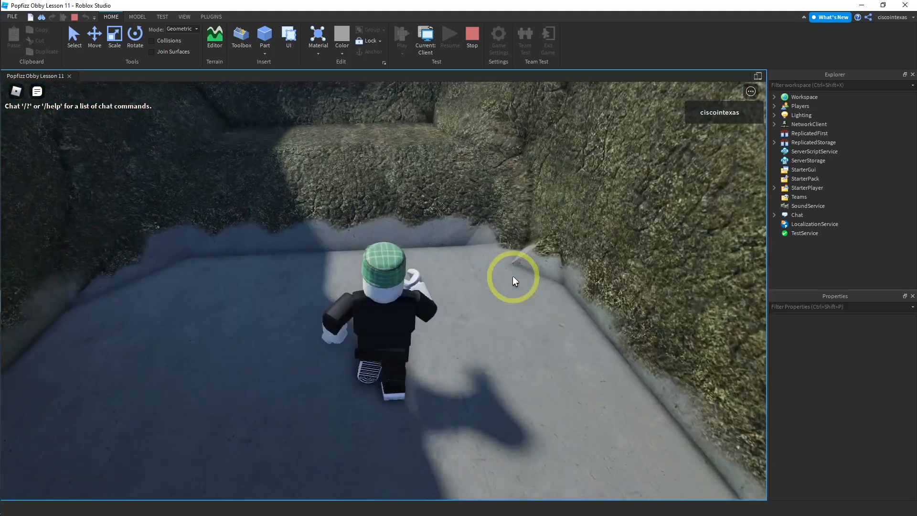
# Step: Climb the avatar up the eroded pit wall and run back across the terrain to the spawn pad
pyautogui.press('w')
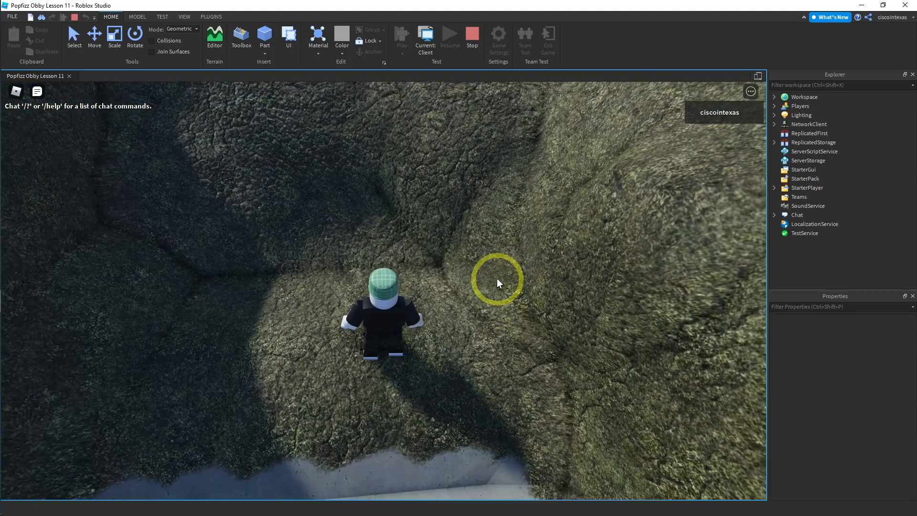
pyautogui.moveTo(523, 251); pyautogui.dragTo(467, 256, button='right')
pyautogui.press('w')
pyautogui.press('space')
pyautogui.press('w')
pyautogui.press('w')
pyautogui.press('w')
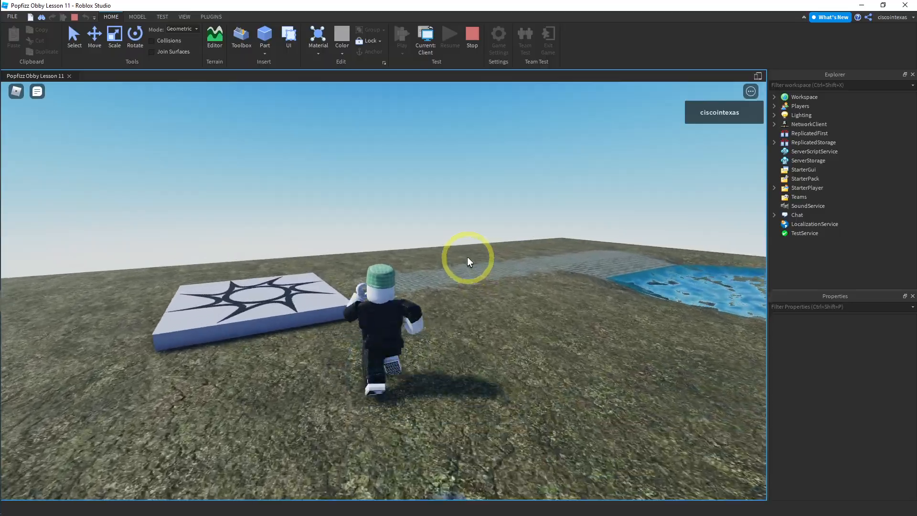
# Step: Playtest the pavement path and climb the avatar onto the rocky slope of the snow-capped mountain
pyautogui.press('w')
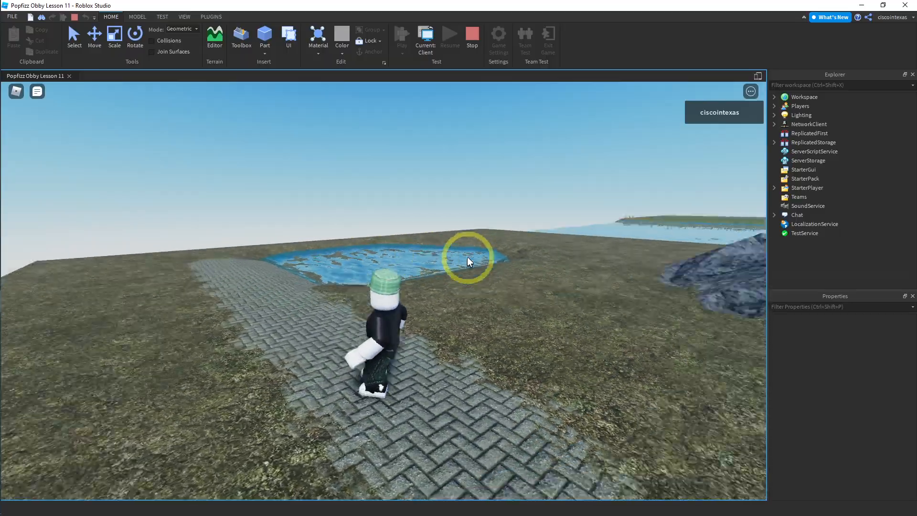
pyautogui.press('w')
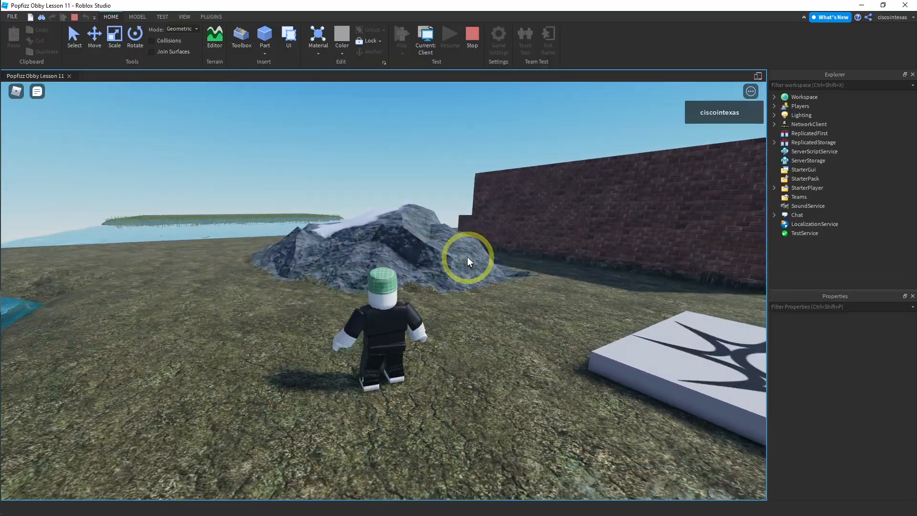
pyautogui.press('w')
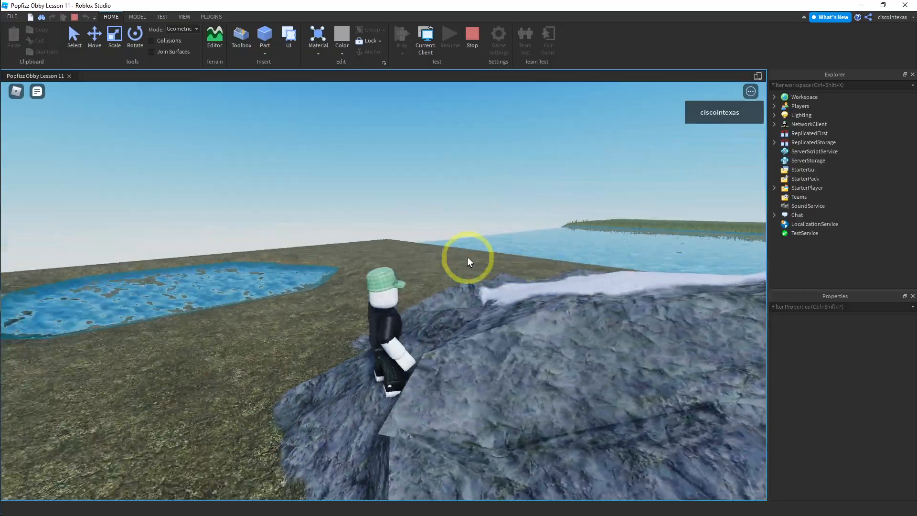
# Step: Swim the avatar across the pond, run it toward the shoreline, and look around at the mountain, brick wall and large water area
pyautogui.press('w')
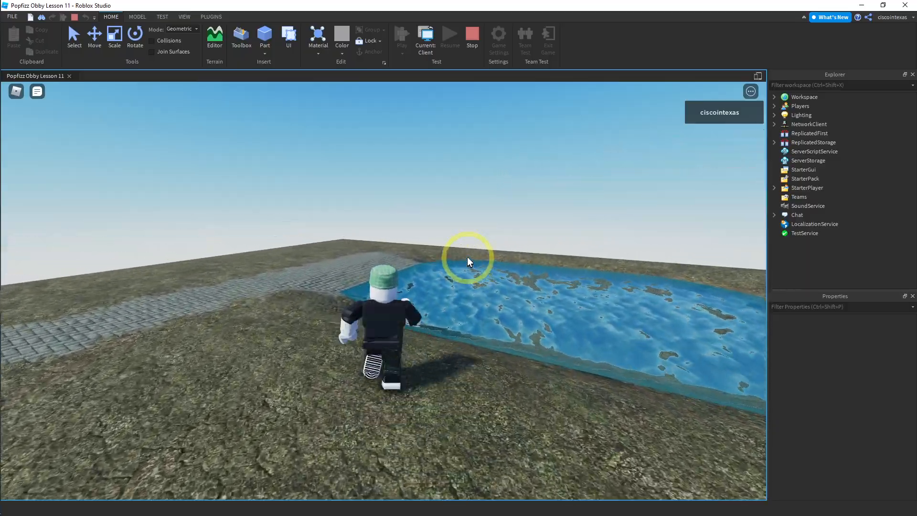
pyautogui.press('w')
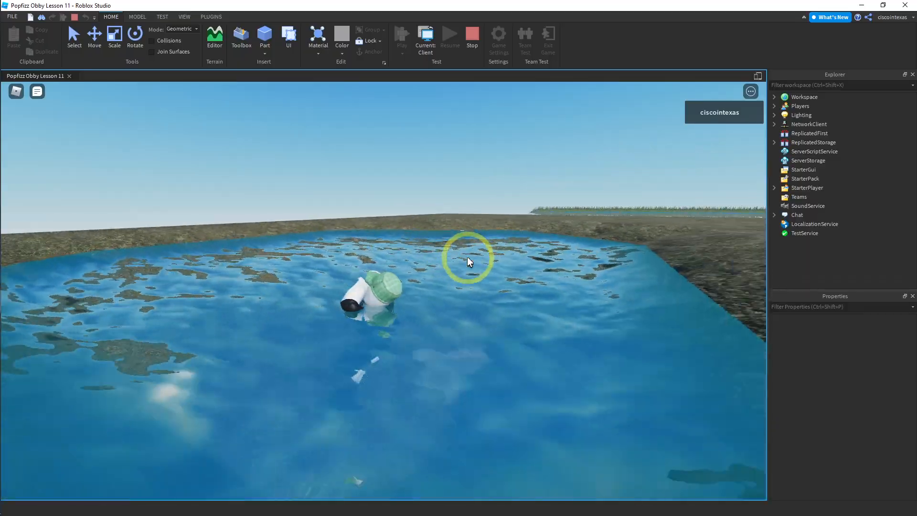
pyautogui.press('w')
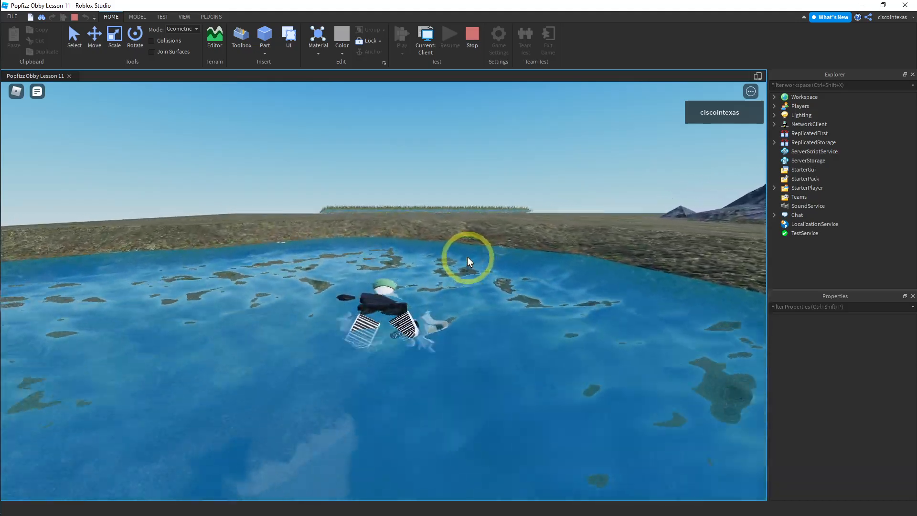
pyautogui.press('d')
pyautogui.press('w')
pyautogui.press('a')
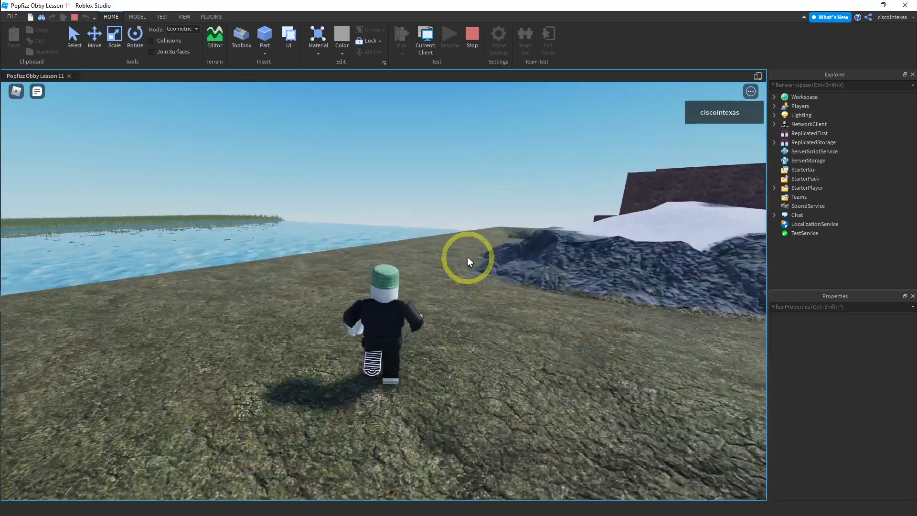
pyautogui.press('Right')
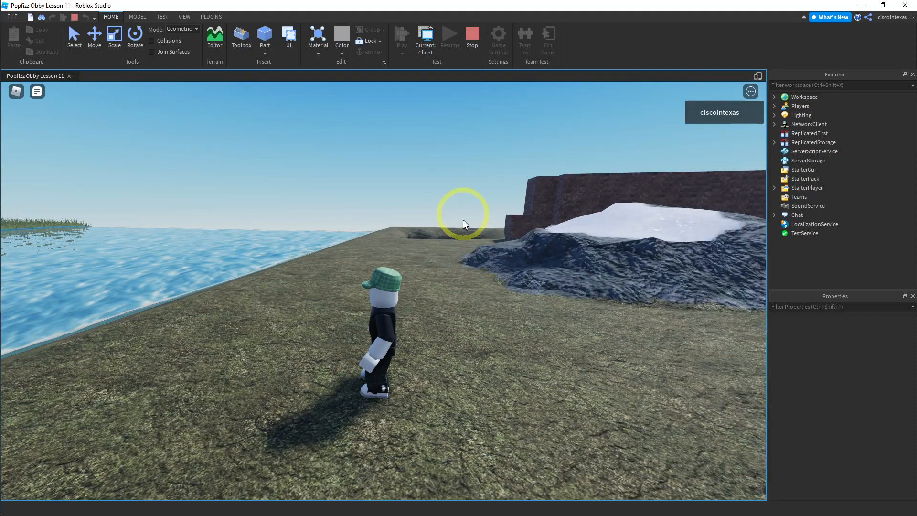
pyautogui.press('Left')
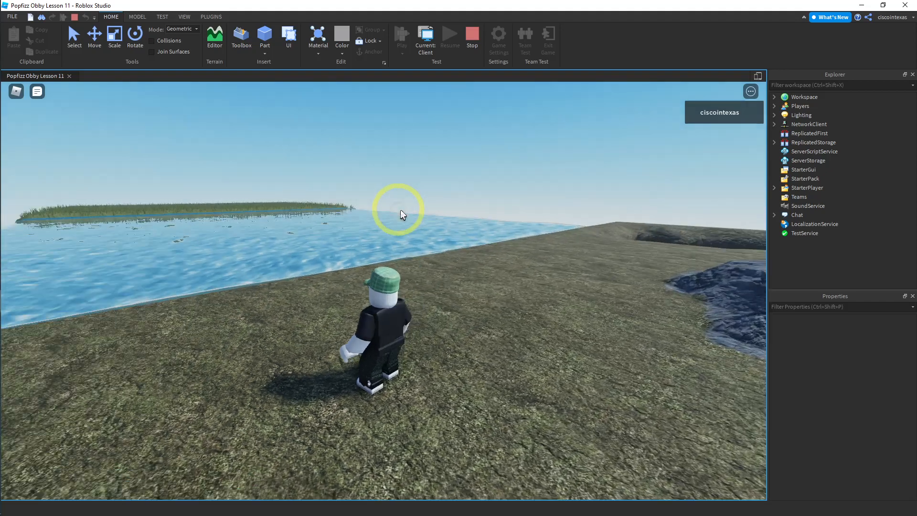